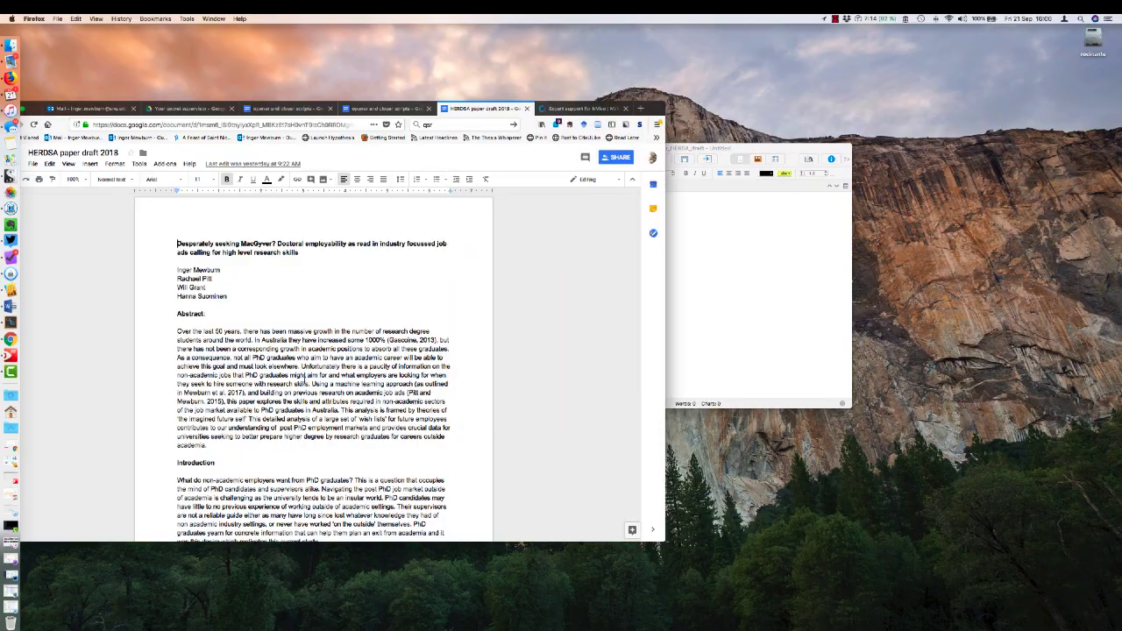
# Paste the Google Doc's abstract into the untitled draft document and rename it Abstract.
pyautogui.moveTo(229, 447); pyautogui.dragTo(173, 333)
pyautogui.press('super+c')
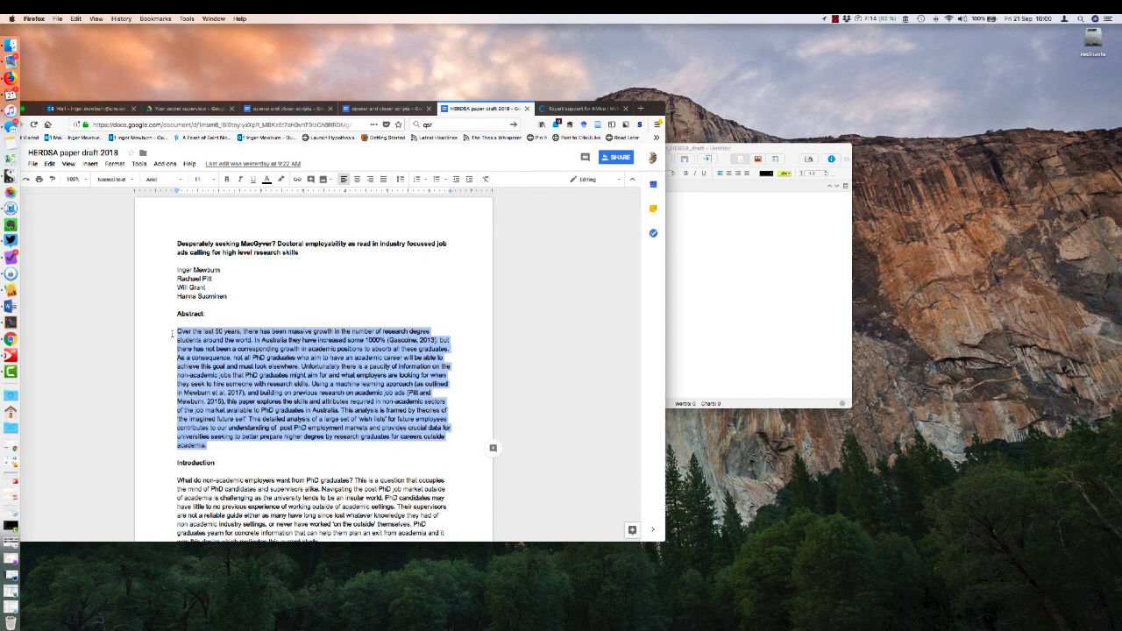
pyautogui.click(713, 324)
pyautogui.press('super+v')
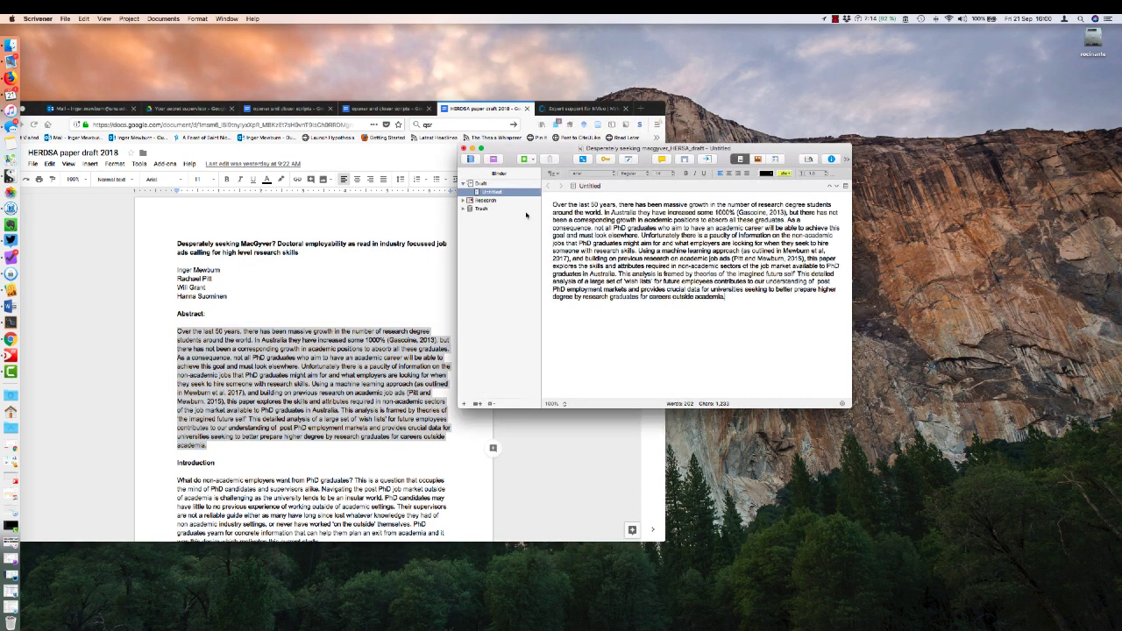
pyautogui.click(511, 195)
pyautogui.doubleClick(511, 195)
pyautogui.write('Abstract')
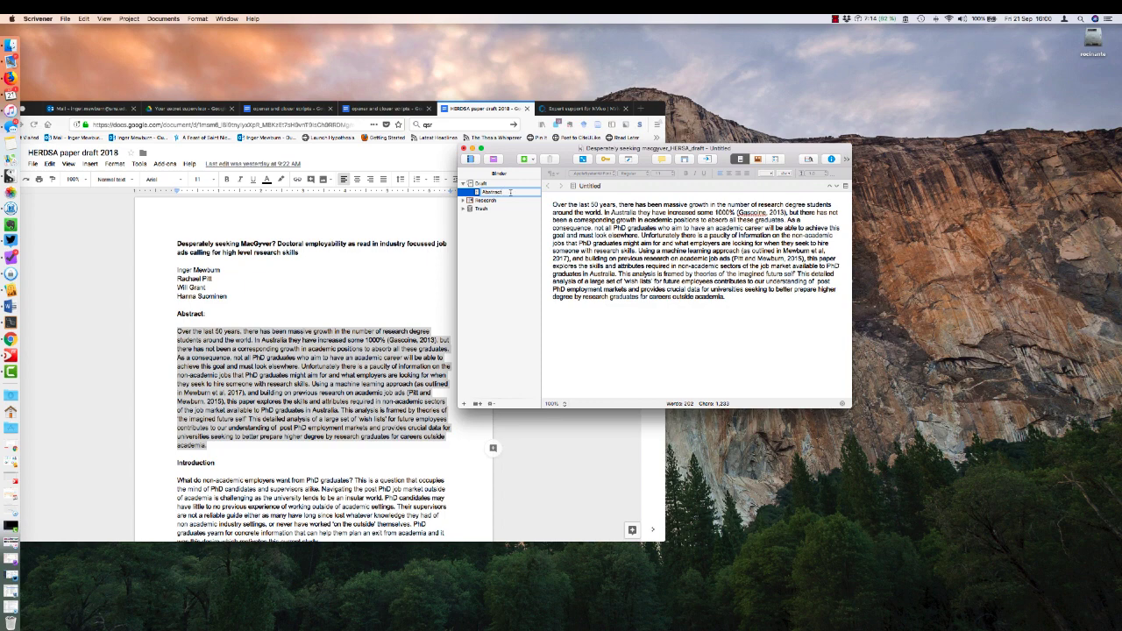
pyautogui.press('Return')
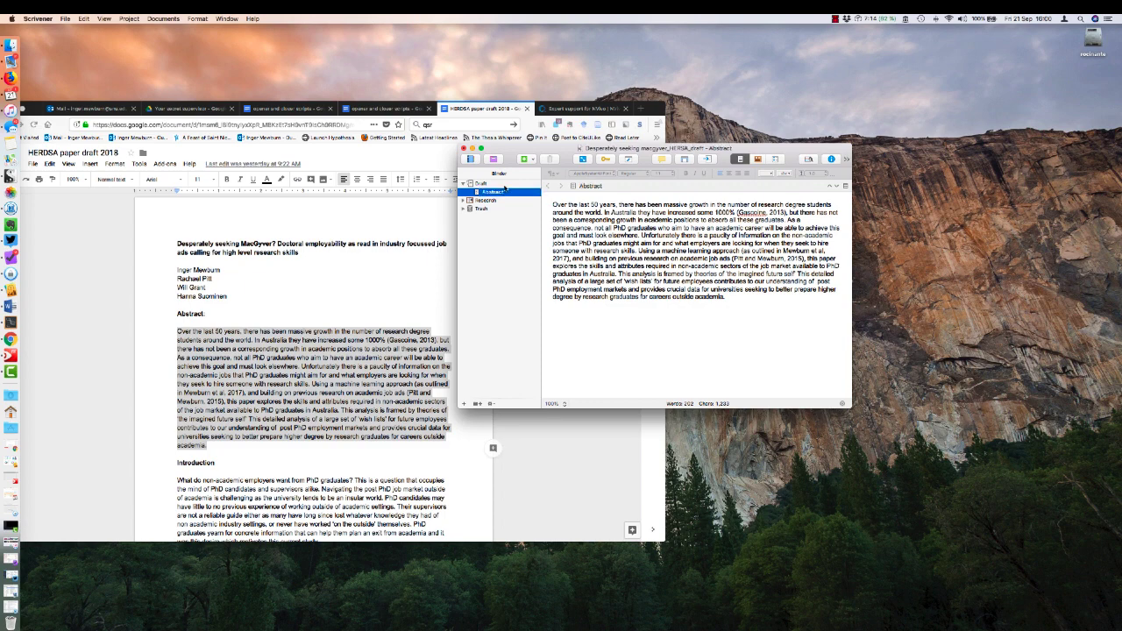
# Add a new document after Abstract in the Draft, named Introduction.
pyautogui.click(520, 182)
pyautogui.click(526, 161)
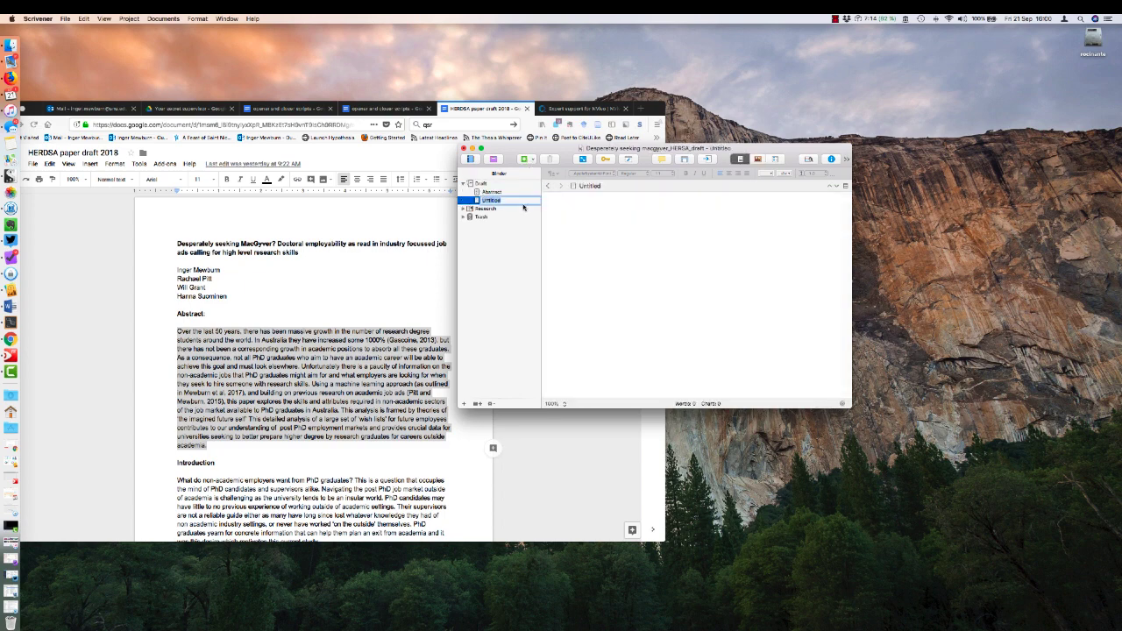
pyautogui.press('BackSpace')
pyautogui.write('ntroductio')
pyautogui.press('Return')
# Paste the Google Doc's two opening Introduction paragraphs into the Introduction document.
pyautogui.click(618, 234)
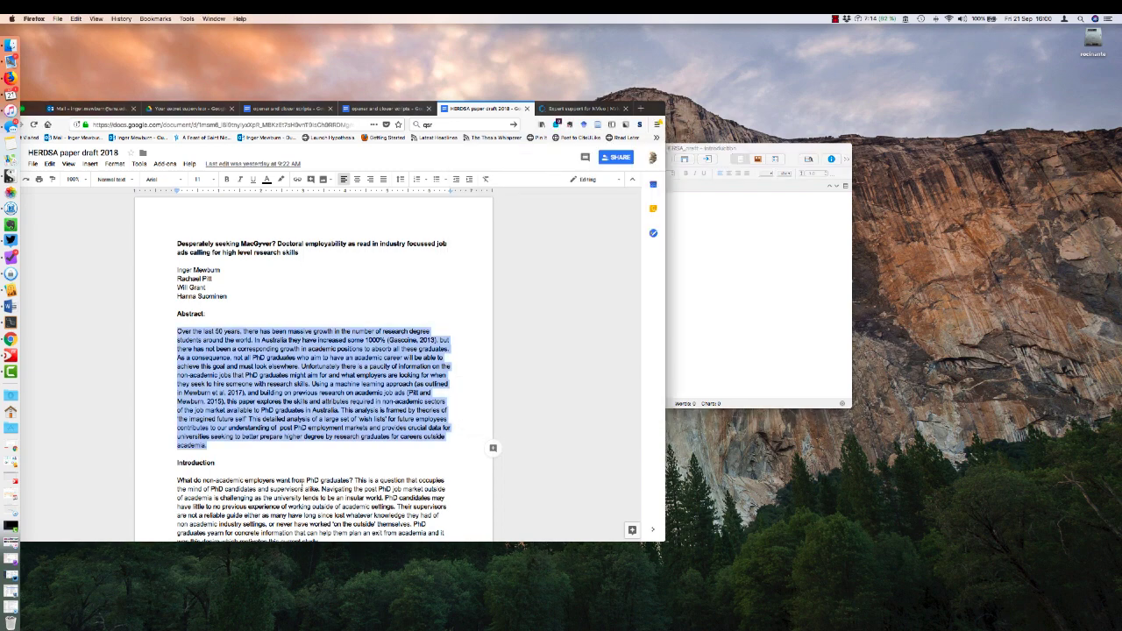
pyautogui.scroll(-4, 618, 235)
pyautogui.scroll(-4, 618, 234)
pyautogui.scroll(-3, 618, 234)
pyautogui.scroll(2, 618, 234)
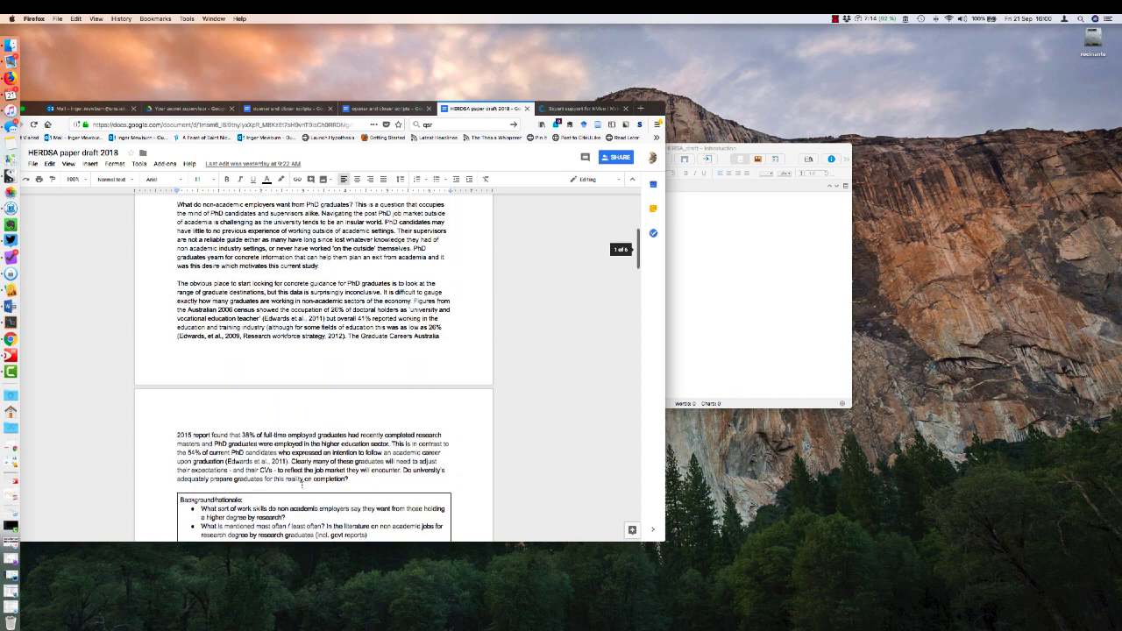
pyautogui.moveTo(398, 484); pyautogui.dragTo(132, 344)
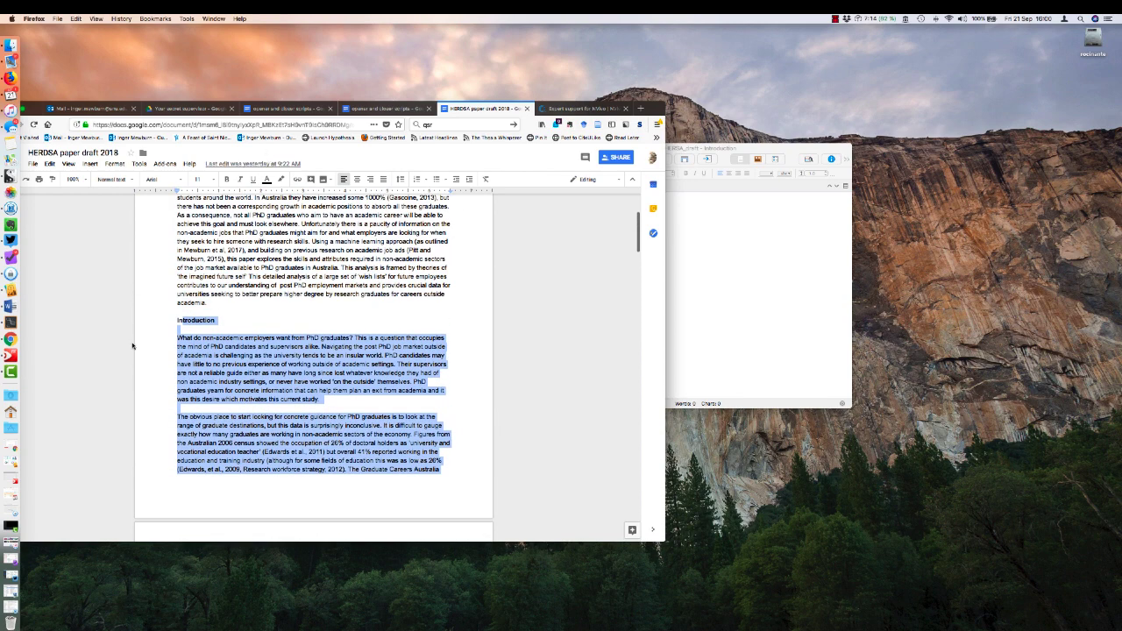
pyautogui.click(727, 284)
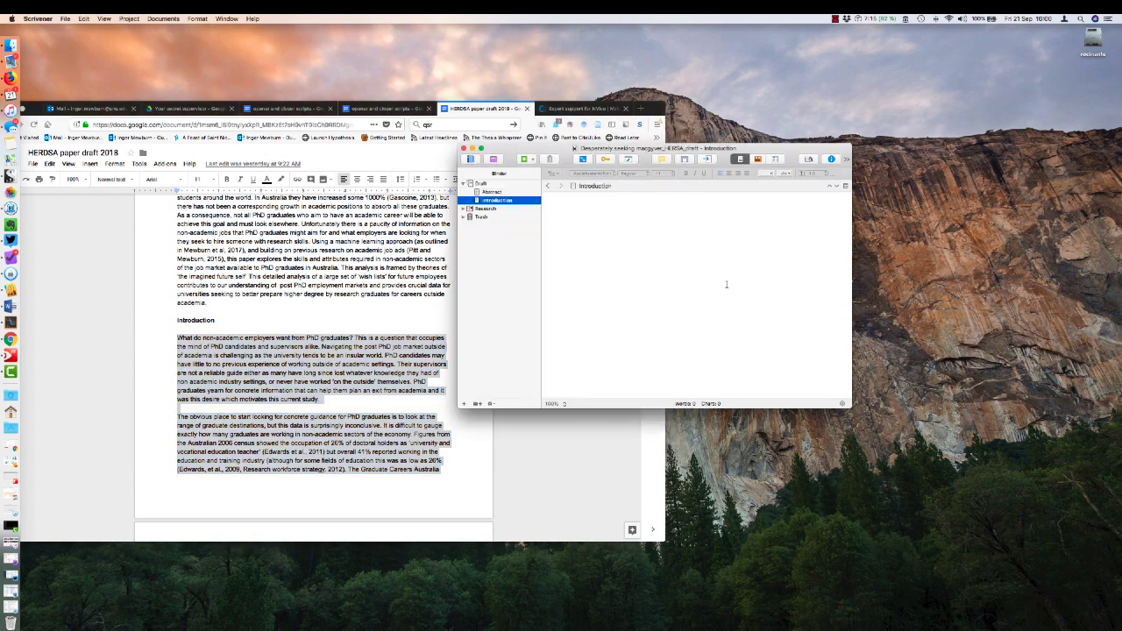
pyautogui.click(646, 257)
pyautogui.write("What do non-academic employers want from PhD graduates? This is a question that occupies the mind of PhD candidates and supervisors alike. Navigating the post PhD job market outside of academia is challenging as the university tends to be an insular world. PhD candidates may have little to no previous experience of working outside of academic settings. Their supervisors are not a reliable guide either as many have long since lost whatever knowledge they had of non academic industry settings, or never have worked 'on the outside' themselves. PhD graduates yearn for concrete information that can help them plan an exit from academia and it was this desire which motivates this current study. The obvious place to start looking for concrete guidance for PhD graduates is to look at the range of graduate destinations, but this data is surprisingly inconclusive. It is difficult to gauge exactly how many graduates are working in non-academic sectors of the economy. Figures from the Australian 2006 census showed the occupation of 26% of doctoral holders as 'university and vocational education teacher' (Edwards et al., 2011) but overall 41% reported working in the education and training industry (although for some fields of education this was as low as 26% (Edwards, et al., 2009, Research workforce strategy, 2012). The Graduate Careers Australia 2015 report found that 38% of full-time employed graduates had recently completed research masters and PhD graduates were employed in the higher education sector. This is in contrast to the 54% of current PhD candidates who expressed an intention to follow an academic career upon graduation (Edwards et al., 2011). Clearly many of these graduates will need to adjust their expectations - and their CVs - to reflect the job market they will encounter. Do university's adequately prepare graduates for this reality on completion?")
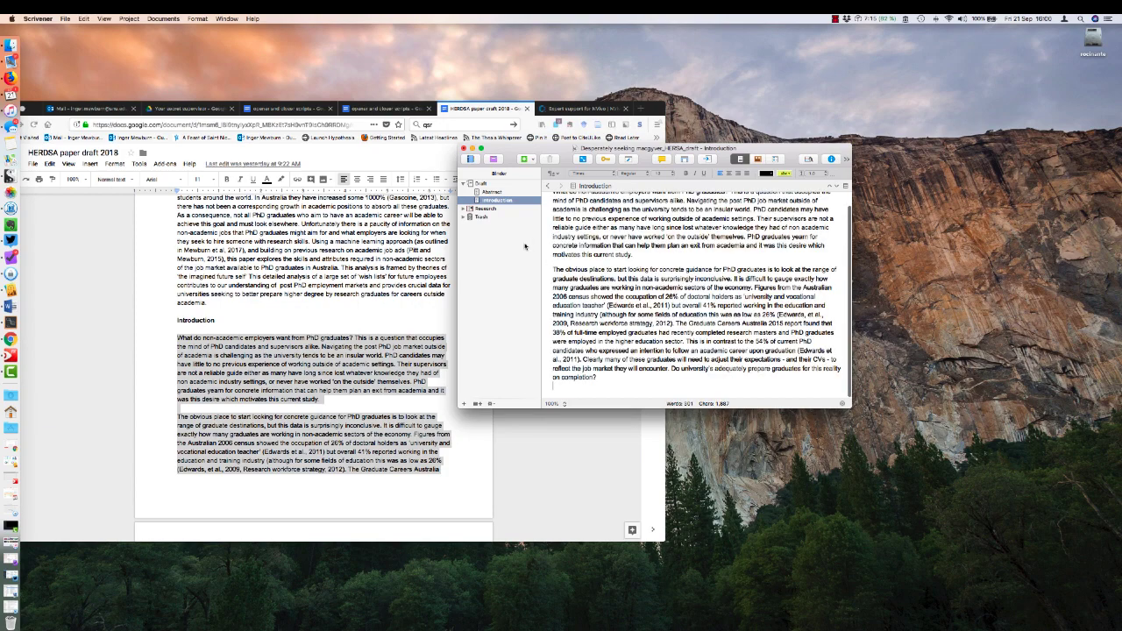
# Compare the Google Doc with Scrivener to check the pasted introduction text.
pyautogui.click(419, 268)
pyautogui.scroll(-5, 262, 342)
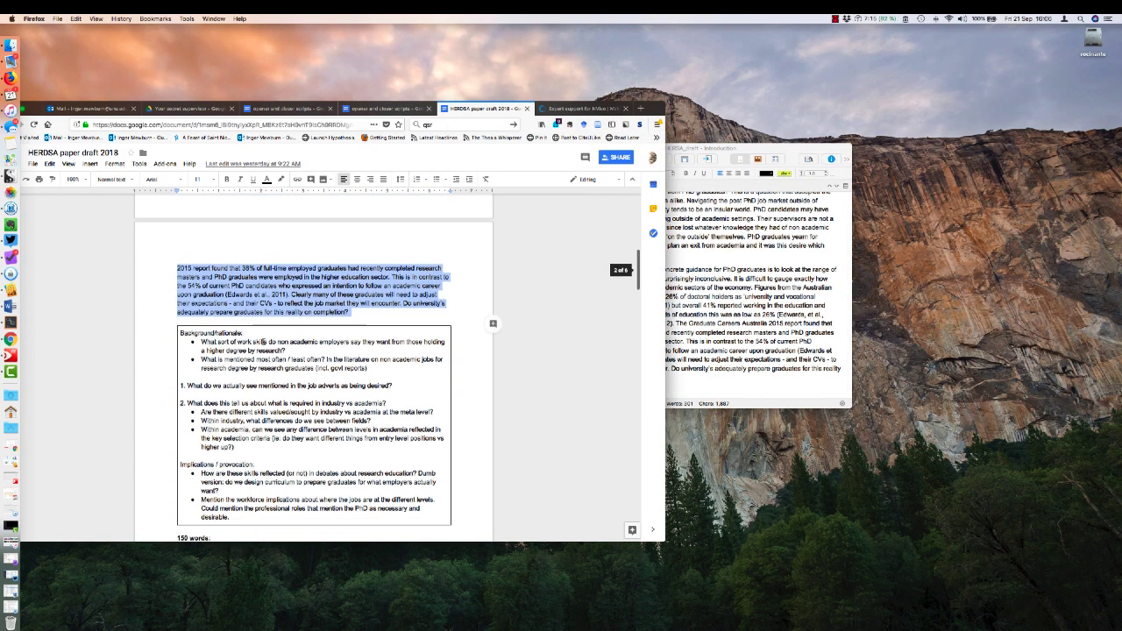
pyautogui.scroll(-2, 262, 342)
pyautogui.scroll(-2, 262, 342)
pyautogui.scroll(-2, 262, 342)
pyautogui.scroll(-2, 263, 342)
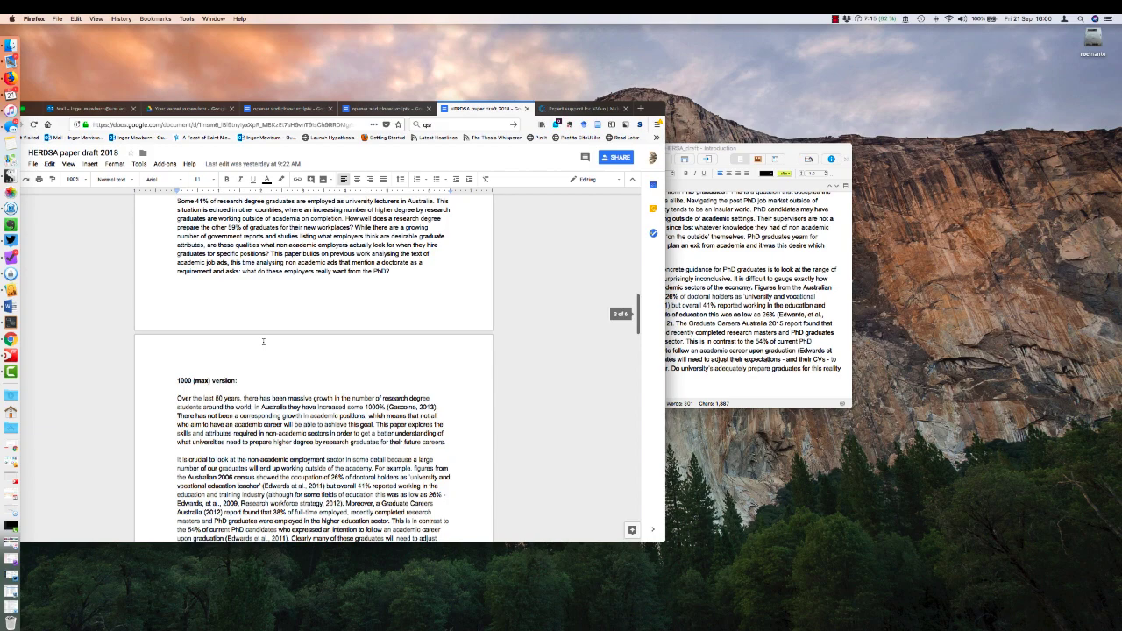
pyautogui.scroll(-2, 263, 342)
pyautogui.scroll(-2, 263, 342)
pyautogui.scroll(-1, 263, 342)
pyautogui.scroll(-2, 263, 342)
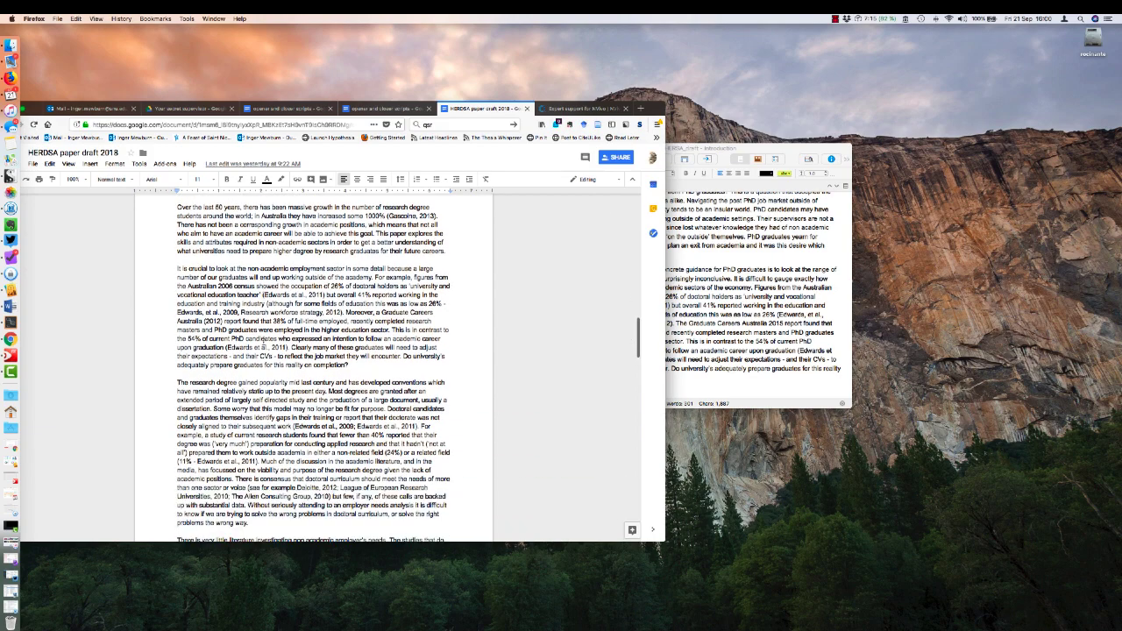
pyautogui.click(747, 298)
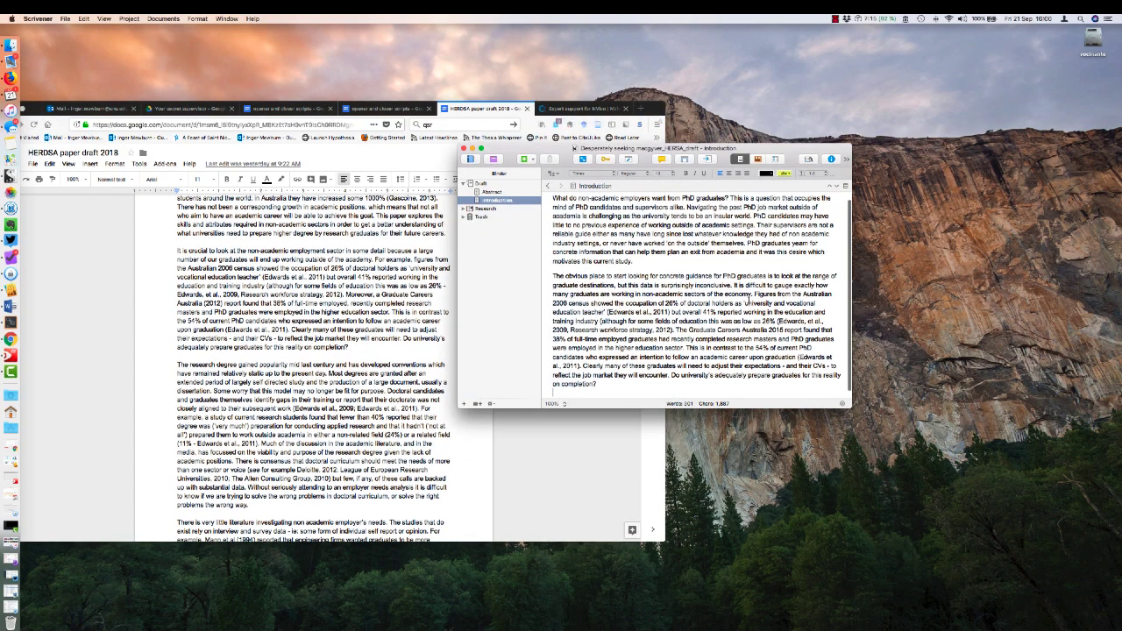
pyautogui.scroll(-1, 748, 303)
pyautogui.click(340, 324)
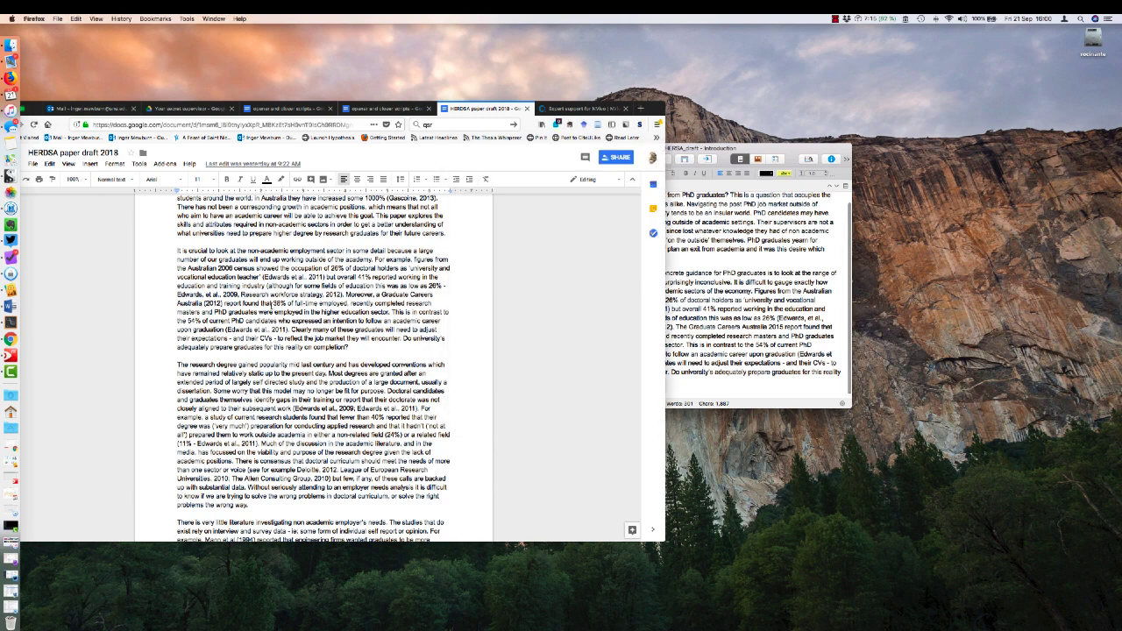
pyautogui.click(748, 302)
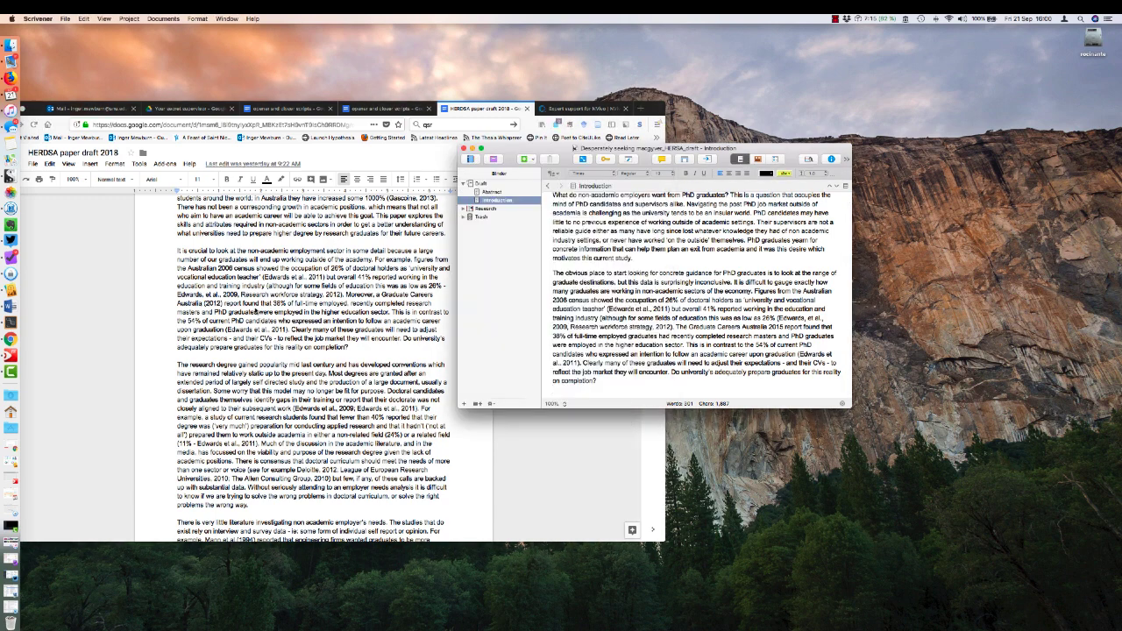
pyautogui.click(256, 311)
pyautogui.scroll(3, 257, 311)
pyautogui.scroll(2, 256, 308)
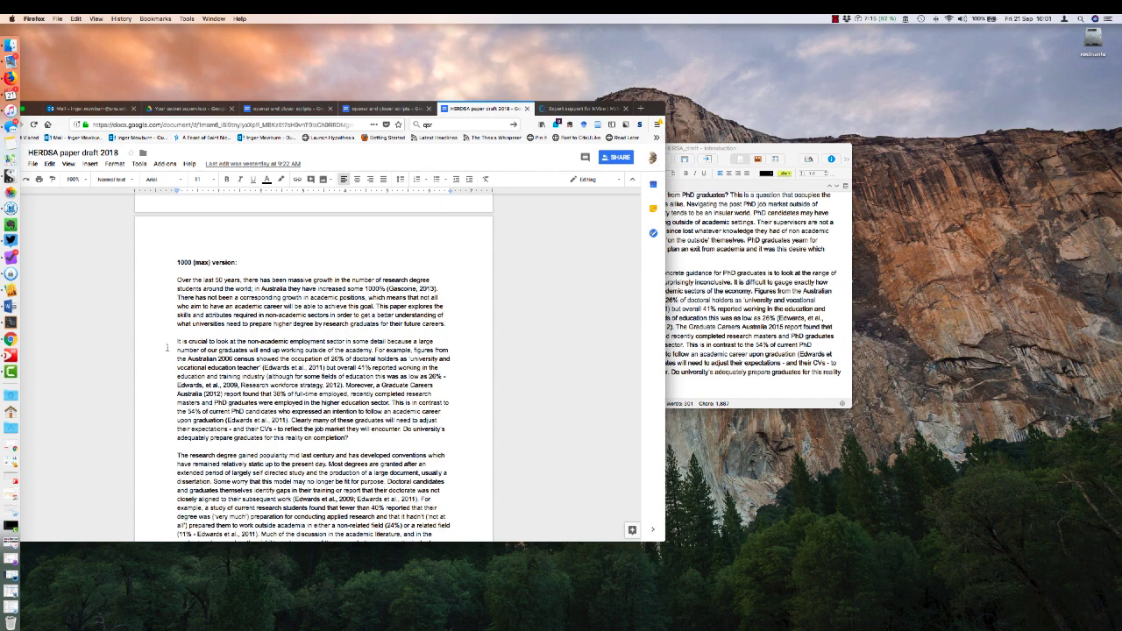
pyautogui.press('super+Tab')
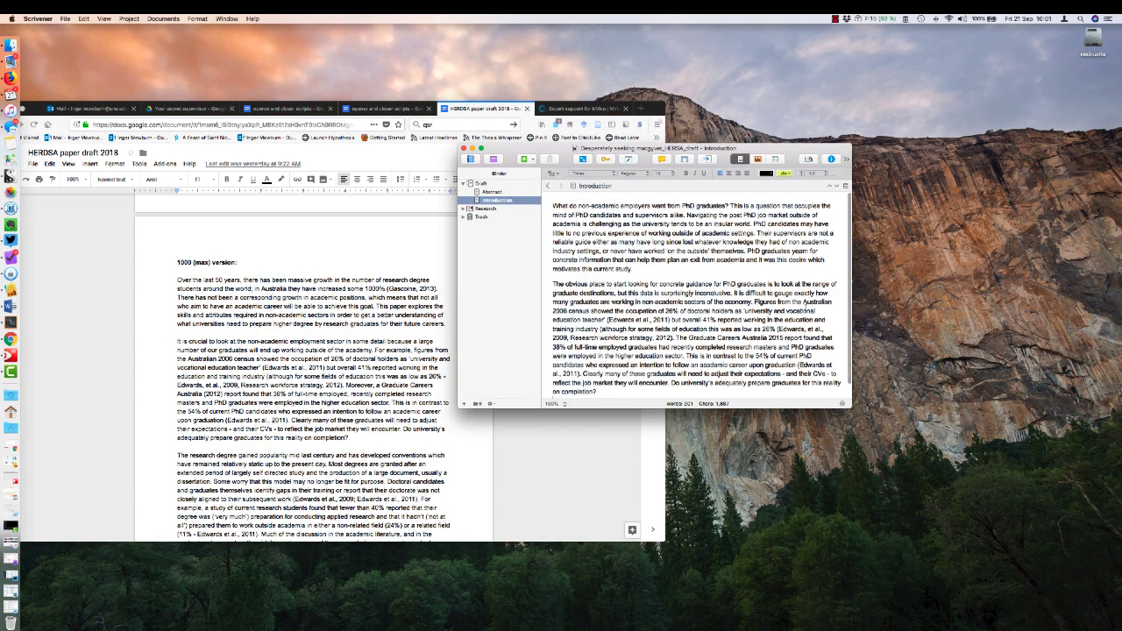
pyautogui.press('super+Tab')
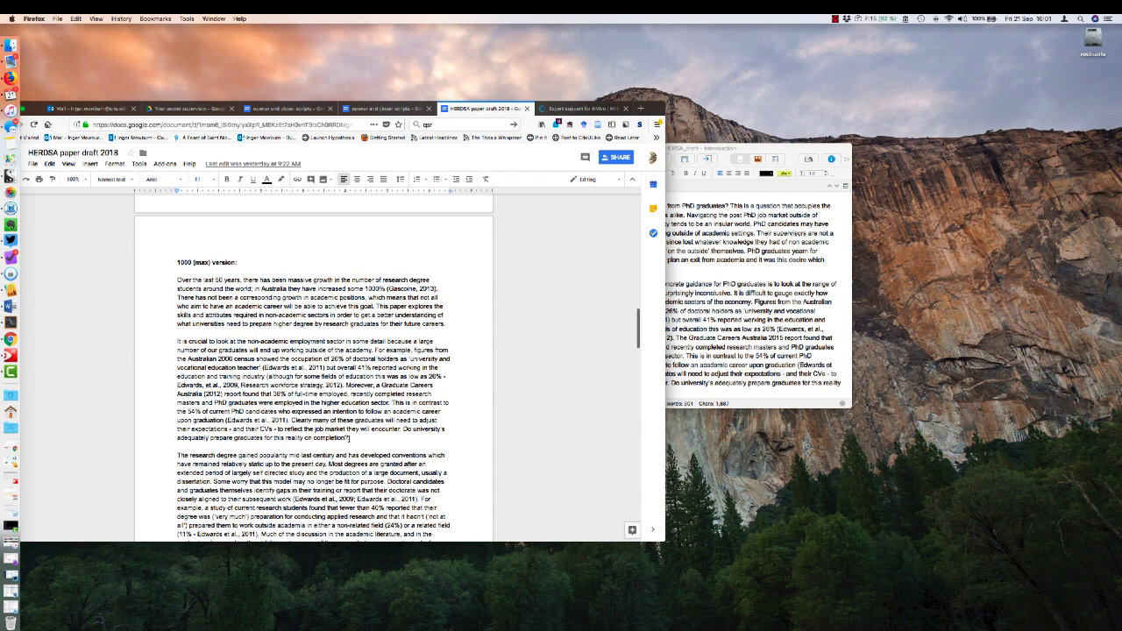
# Append the 'It is crucial to look at the non-academic employment sector' paragraph to the Introduction.
pyautogui.moveTo(349, 438); pyautogui.dragTo(176, 339)
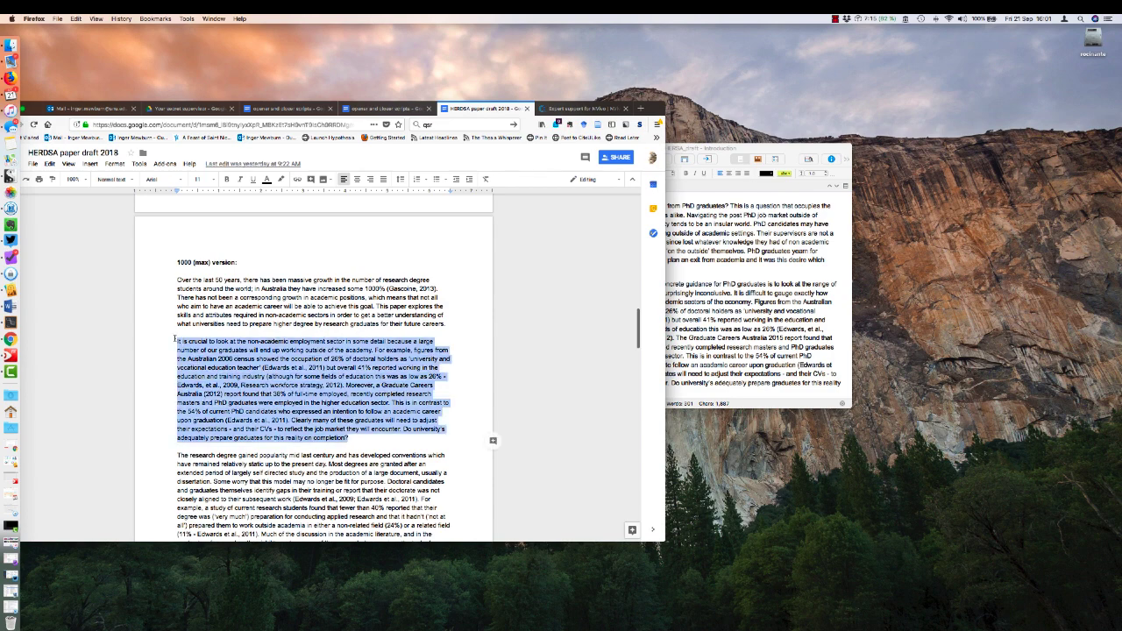
pyautogui.press('super+Tab')
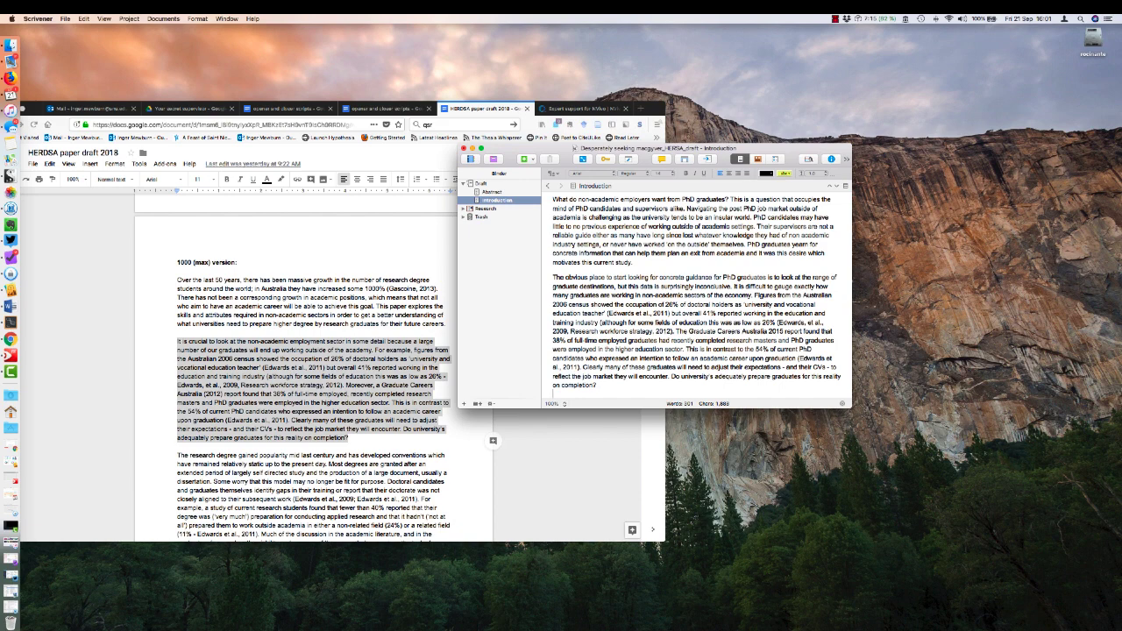
pyautogui.write("It is crucial to look at the non-academic employment sector in some detail because a large number of our graduates will end up working outside of the academy. For example, figures from the Australian 2006 census showed the occupation of 26% of doctoral holders as ‘university and vocational education teacher’ (Edwards et al., 2011) but overall 41% reported working in the education and training industry (although for some fields of education this was as low as 26% - Edwards, et al., 2009, Research workforce strategy, 2012). Moreover, a Graduate Careers Australia (2012) report found that 38% of full-time employed, recently completed research masters and PhD graduates were employed in the higher education sector. This is in contrast to the 54% of current PhD candidates who expressed an intention to follow an academic career upon graduation (Edwards et al., 2011). Clearly many of these graduates will need to adjust their expectations - and their CVs - to reflect the job market they will encounter. Do university's adequately prepare graduates for this reality on completion?")
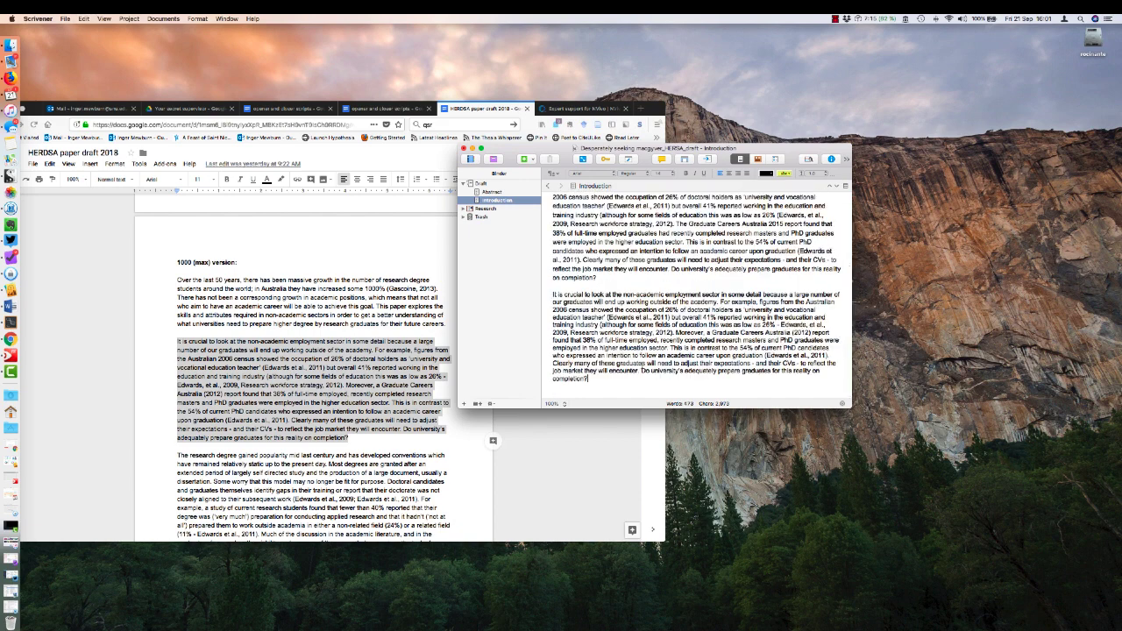
pyautogui.press('super+Tab')
pyautogui.scroll(-5, 320, 448)
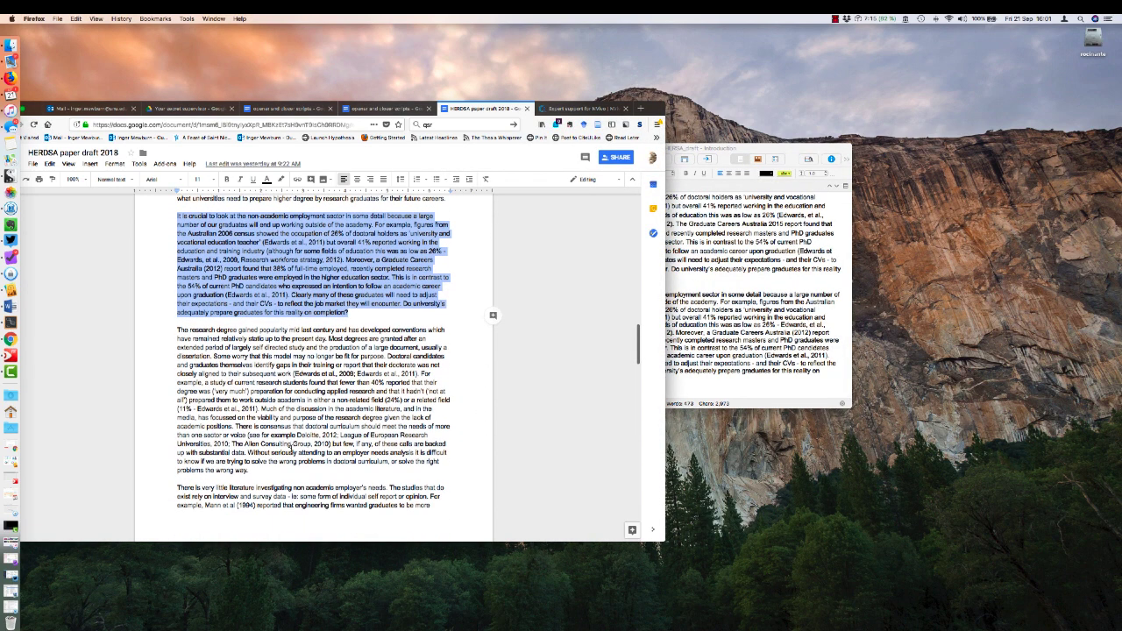
pyautogui.click(689, 363)
pyautogui.scroll(2, 666, 367)
pyautogui.scroll(2, 653, 368)
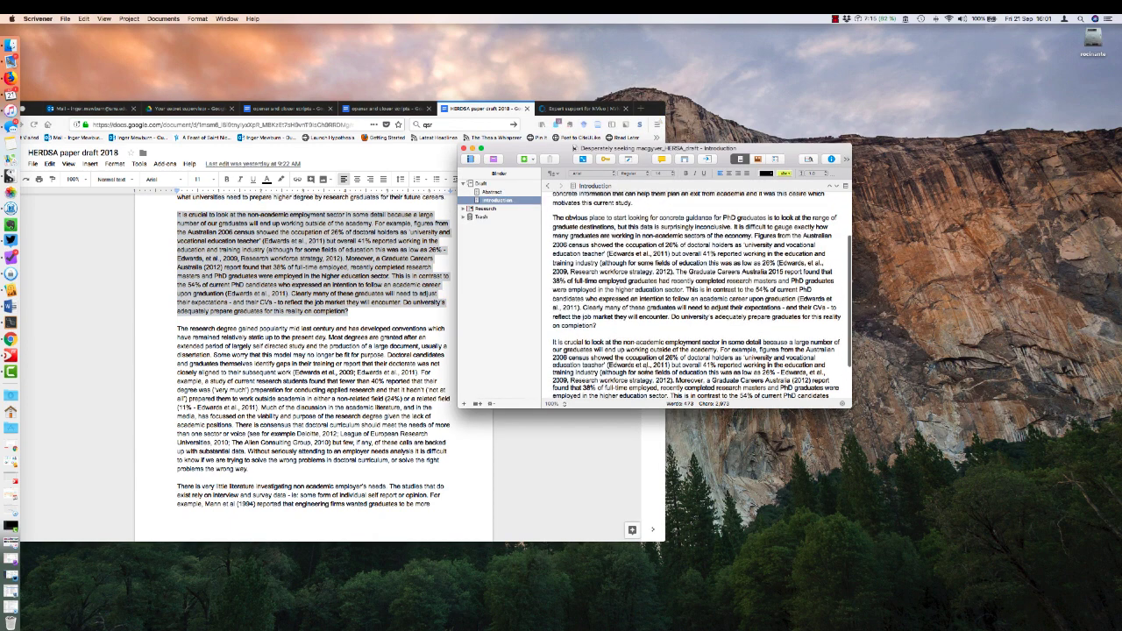
pyautogui.scroll(2, 647, 370)
pyautogui.scroll(2, 646, 370)
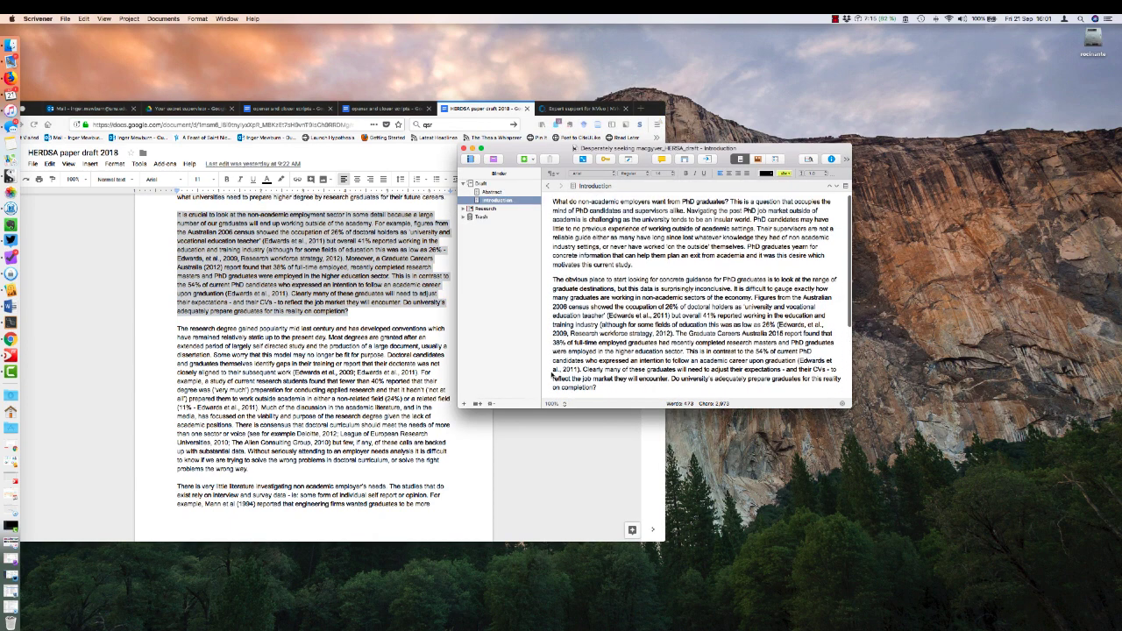
# Copy the research-degree history paragraph, then select the paragraphs from 'There is very little literature' onward.
pyautogui.click(318, 437)
pyautogui.moveTo(267, 466); pyautogui.dragTo(153, 324)
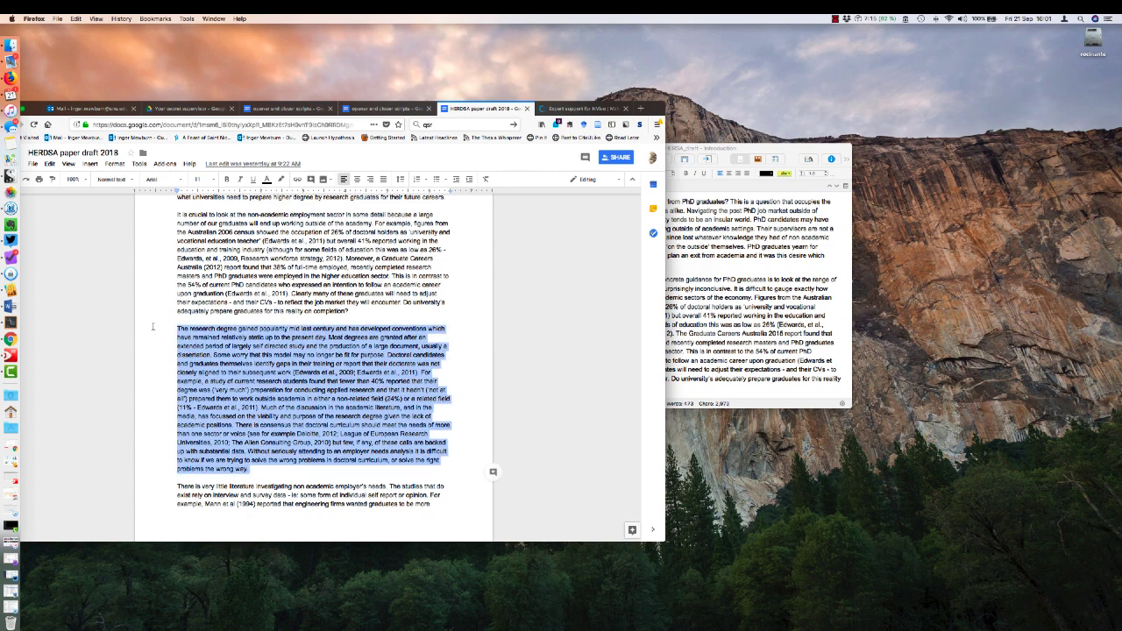
pyautogui.press('super+c')
pyautogui.click(281, 375)
pyautogui.scroll(-3, 290, 377)
pyautogui.scroll(-3, 298, 386)
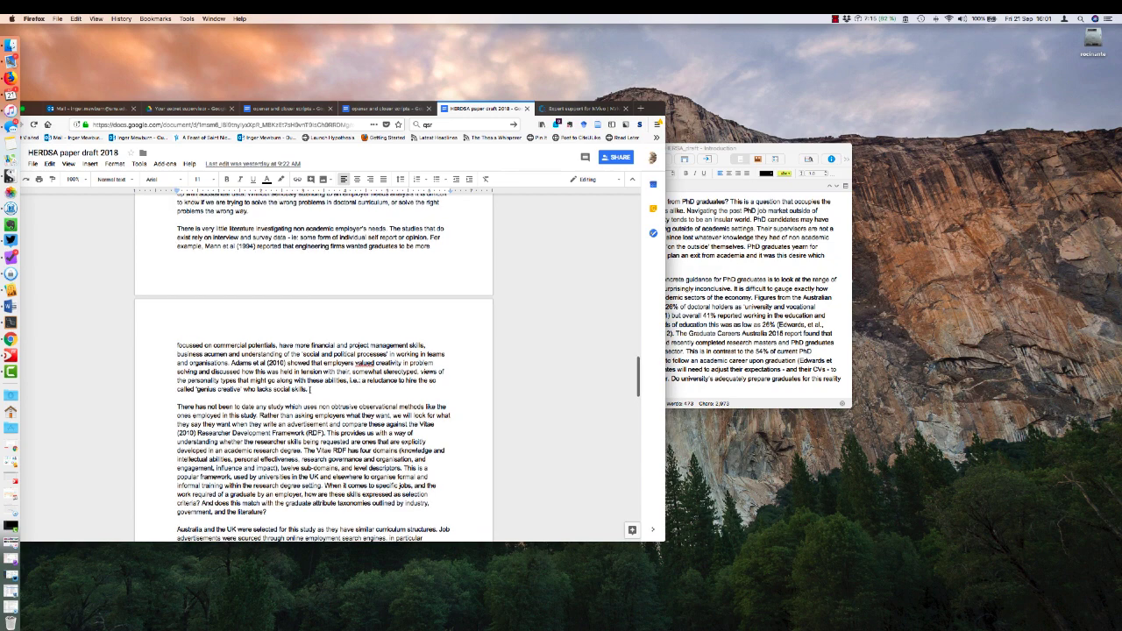
pyautogui.moveTo(309, 389); pyautogui.dragTo(169, 231)
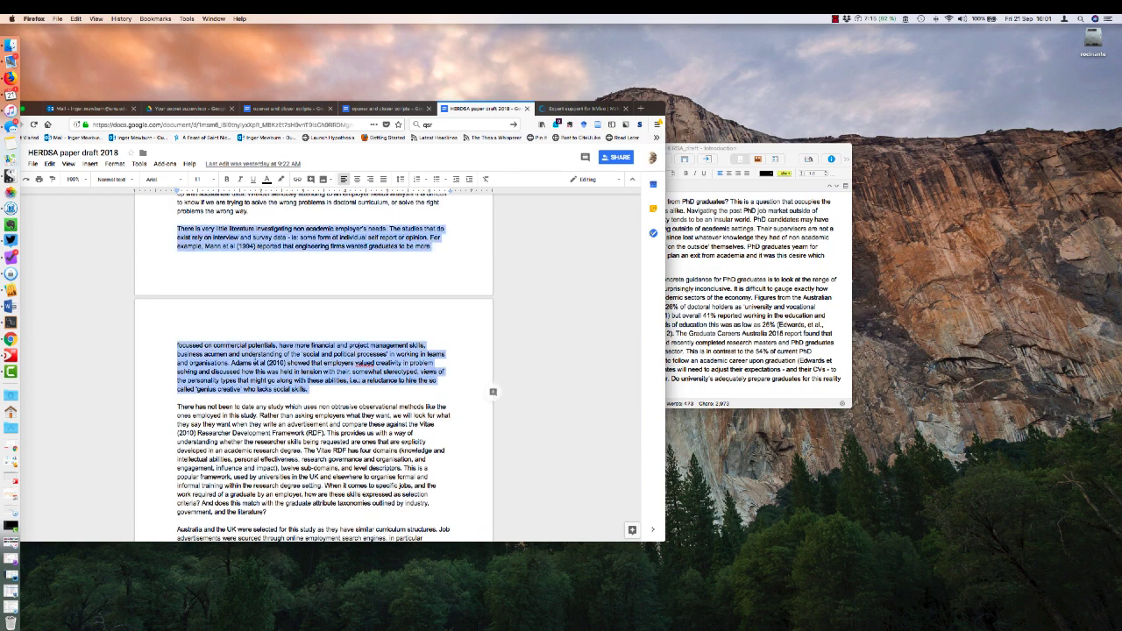
pyautogui.scroll(-1, 313, 369)
pyautogui.scroll(-1, 313, 368)
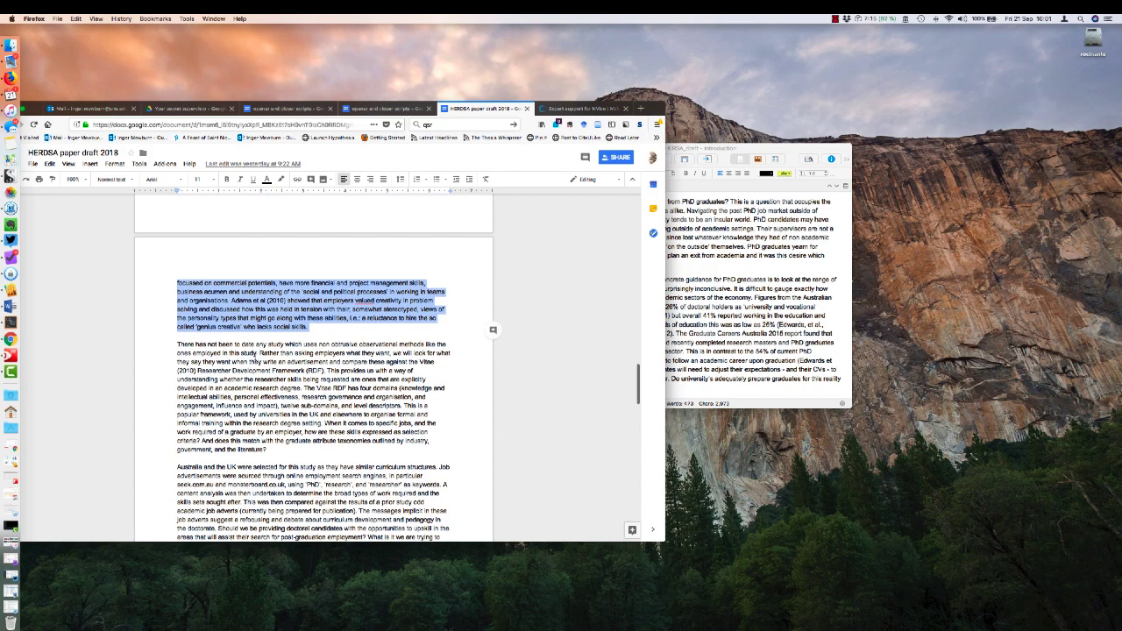
pyautogui.click(767, 317)
pyautogui.scroll(-2, 766, 318)
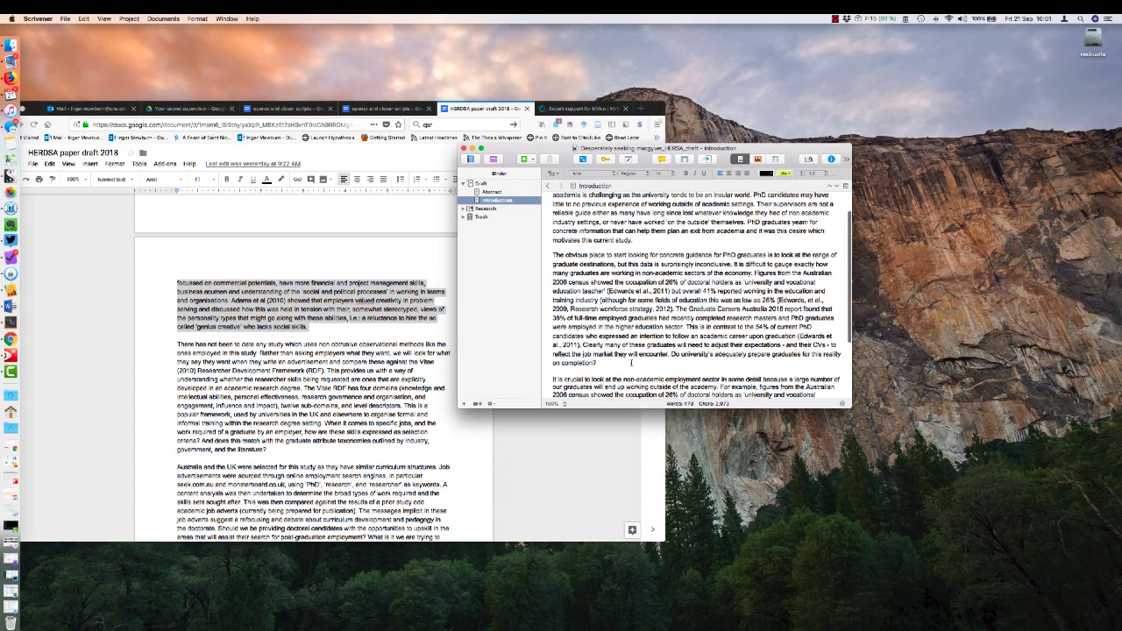
pyautogui.scroll(-2, 766, 318)
pyautogui.scroll(-2, 767, 317)
pyautogui.scroll(-1, 651, 362)
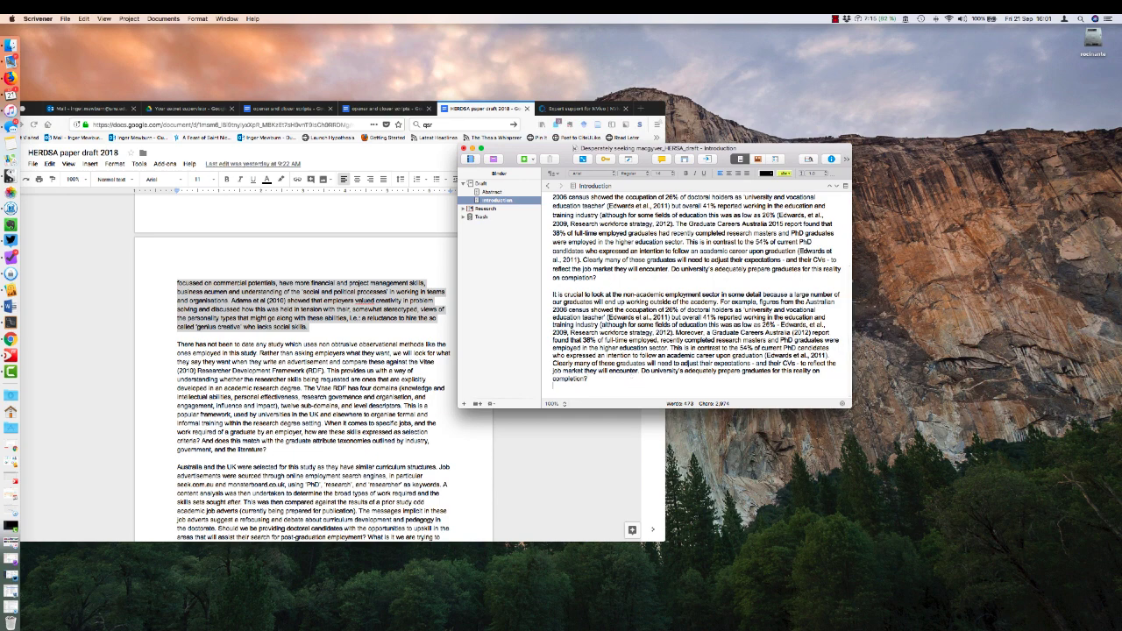
# Replace the duplicated 'It is crucial…' paragraph with the 'There is very little literature…' paragraph.
pyautogui.moveTo(619, 383); pyautogui.dragTo(552, 292)
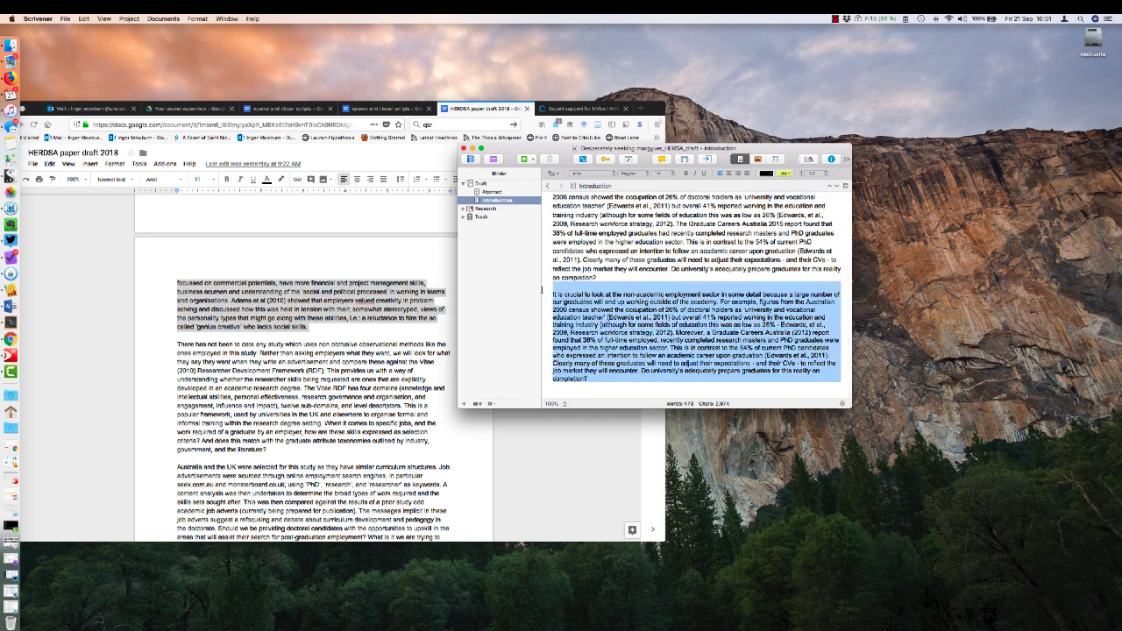
pyautogui.press('BackSpace')
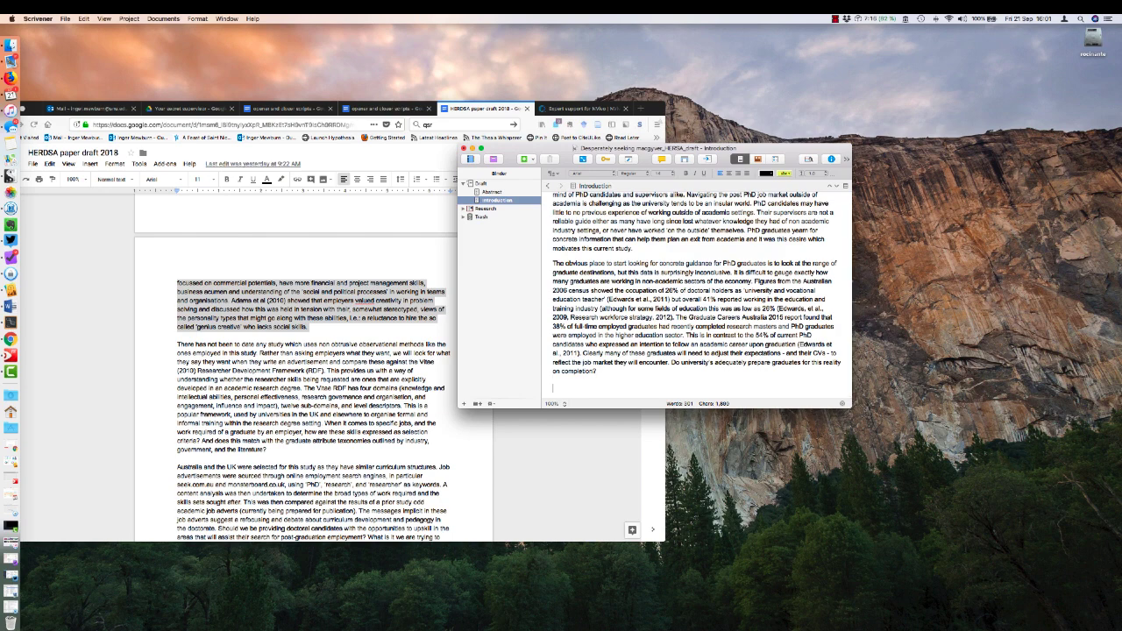
pyautogui.press('super+v')
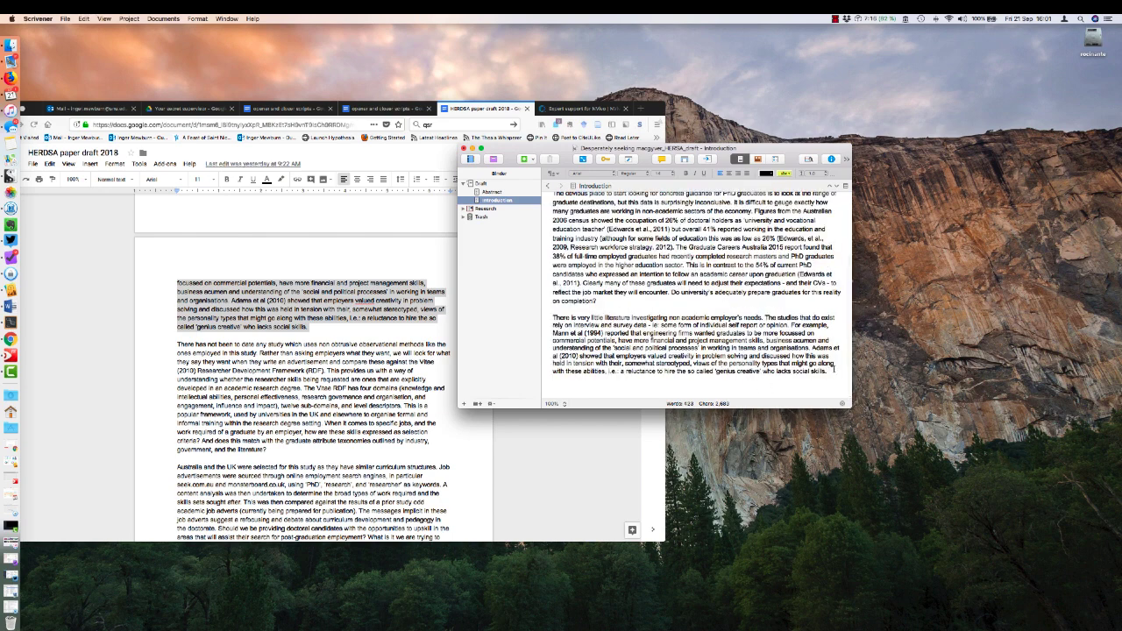
pyautogui.moveTo(833, 369); pyautogui.dragTo(502, 313)
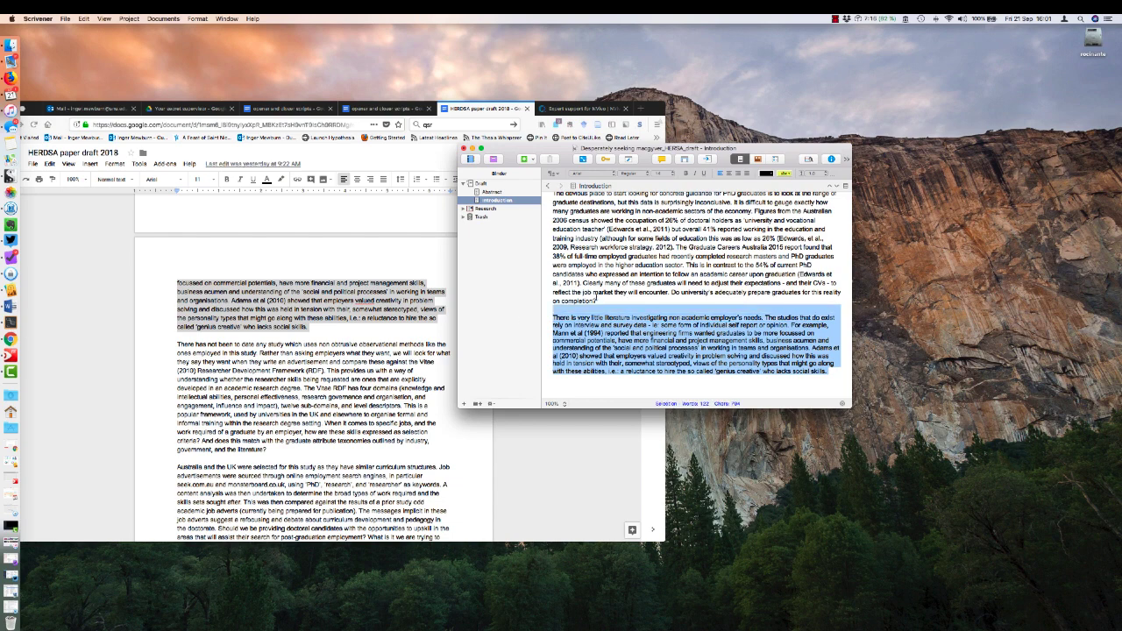
pyautogui.click(596, 299)
# Paste the text from 'Rather than asking' through 'for whom?' after 'lacks social skills.'.
pyautogui.press('super+Tab')
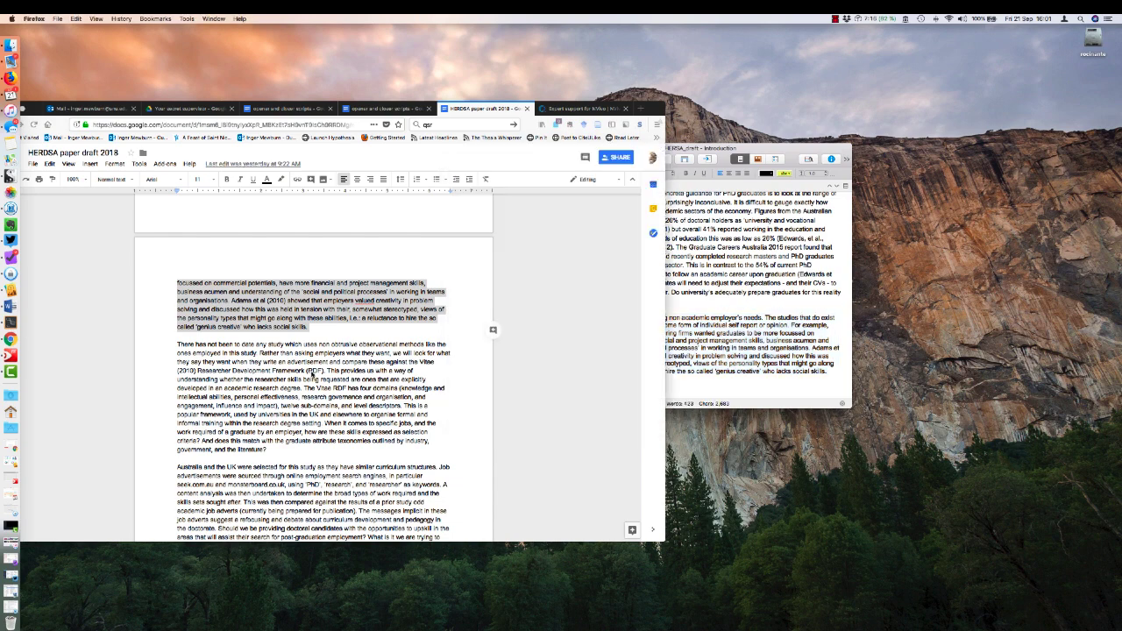
pyautogui.click(277, 451)
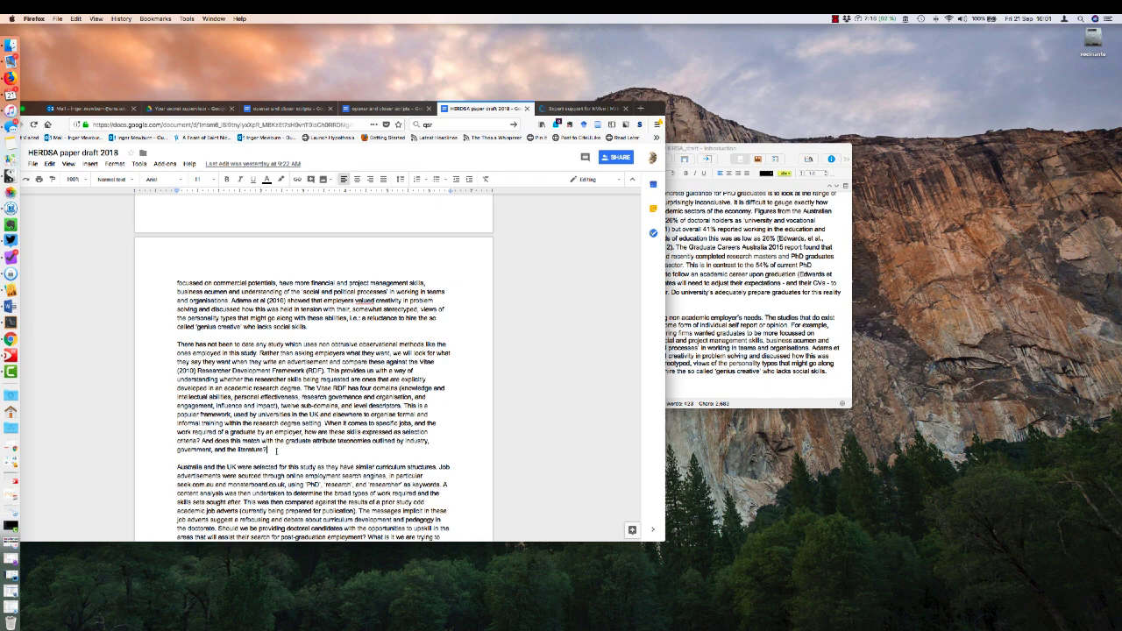
pyautogui.scroll(-1, 277, 451)
pyautogui.scroll(-1, 277, 451)
pyautogui.scroll(-1, 277, 451)
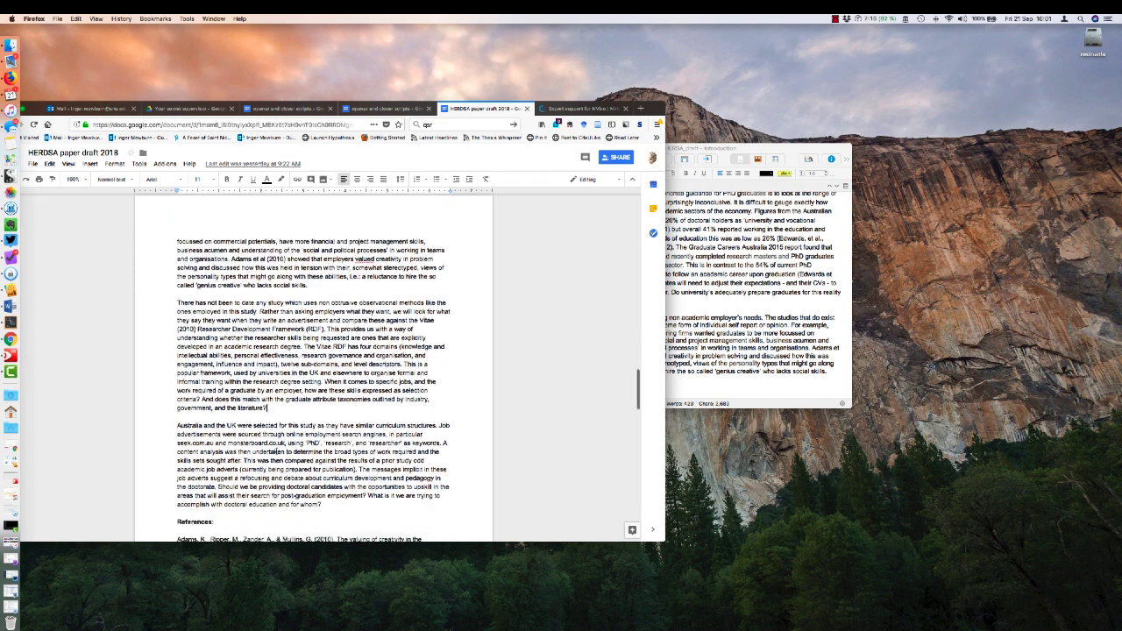
pyautogui.scroll(-1, 276, 450)
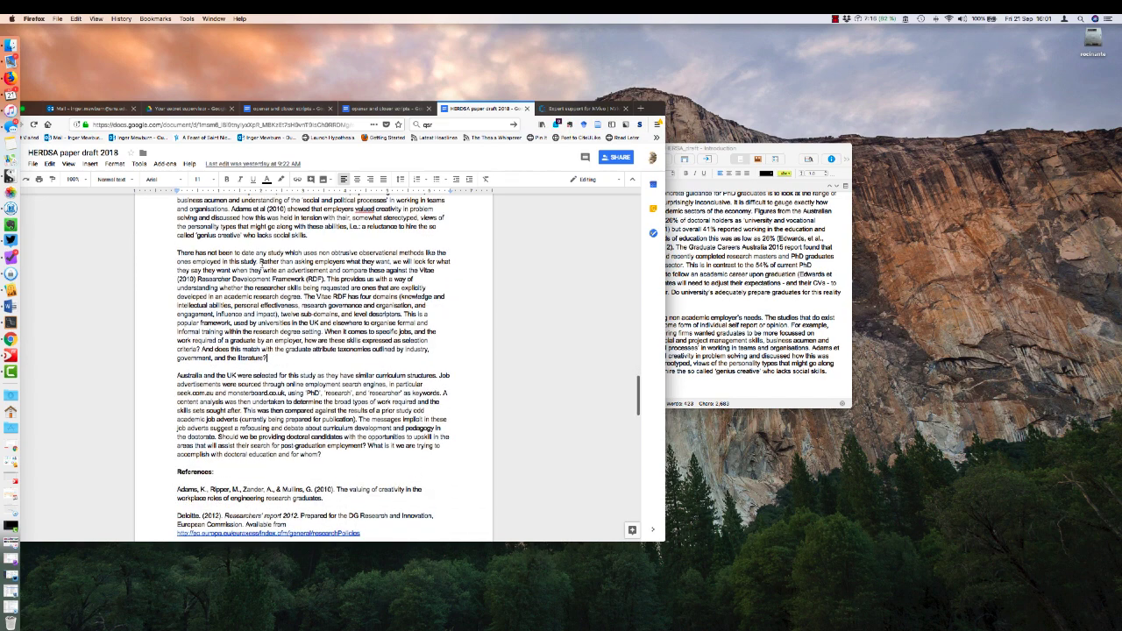
pyautogui.moveTo(261, 262)
pyautogui.mouseDown()
pyautogui.moveTo(299, 367)
pyautogui.moveTo(313, 457)
pyautogui.mouseUp()
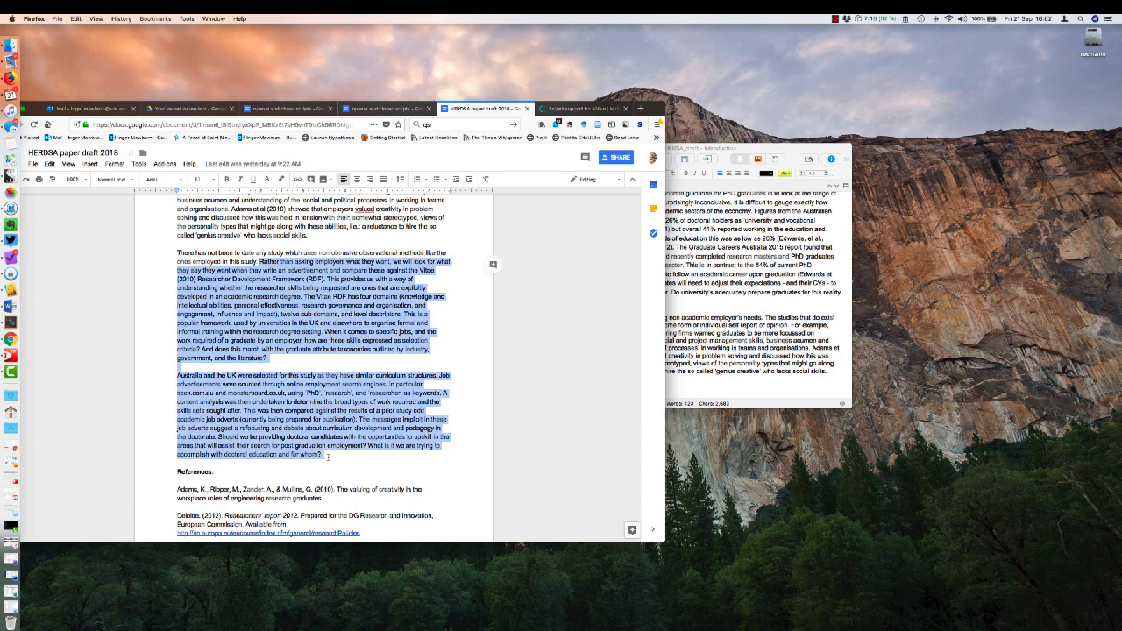
pyautogui.click(724, 352)
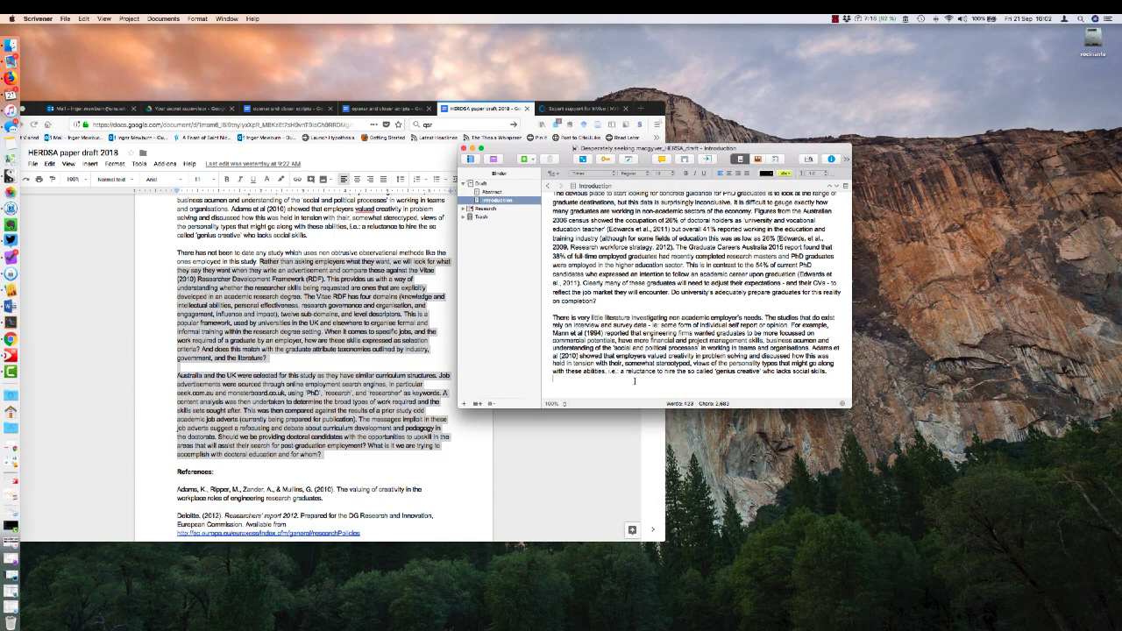
pyautogui.press('super+v')
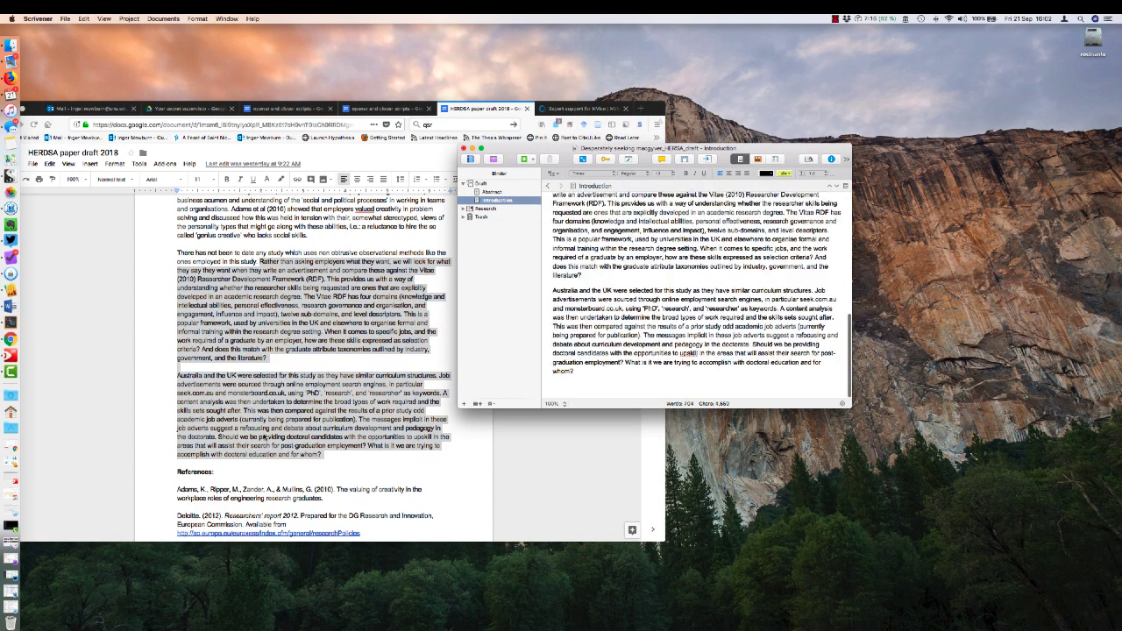
# Copy the References heading from the Google Doc.
pyautogui.click(264, 435)
pyautogui.moveTo(226, 474); pyautogui.dragTo(173, 471)
pyautogui.press('super+c')
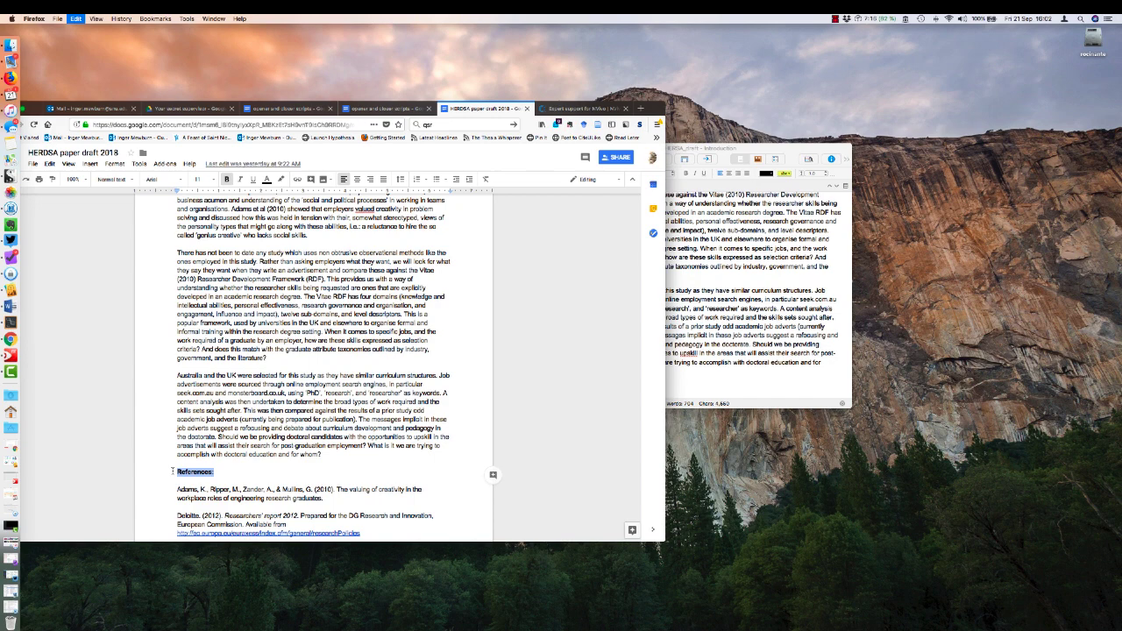
# Add a new document named References inside the Draft folder.
pyautogui.click(781, 156)
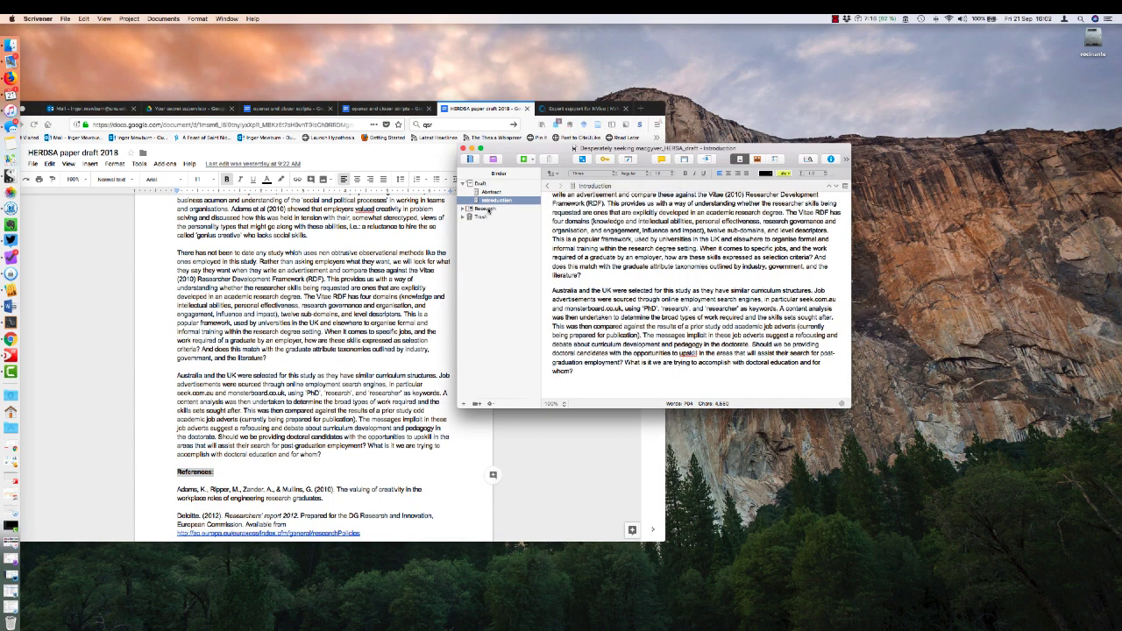
pyautogui.click(485, 208)
pyautogui.click(482, 183)
pyautogui.press('super+n')
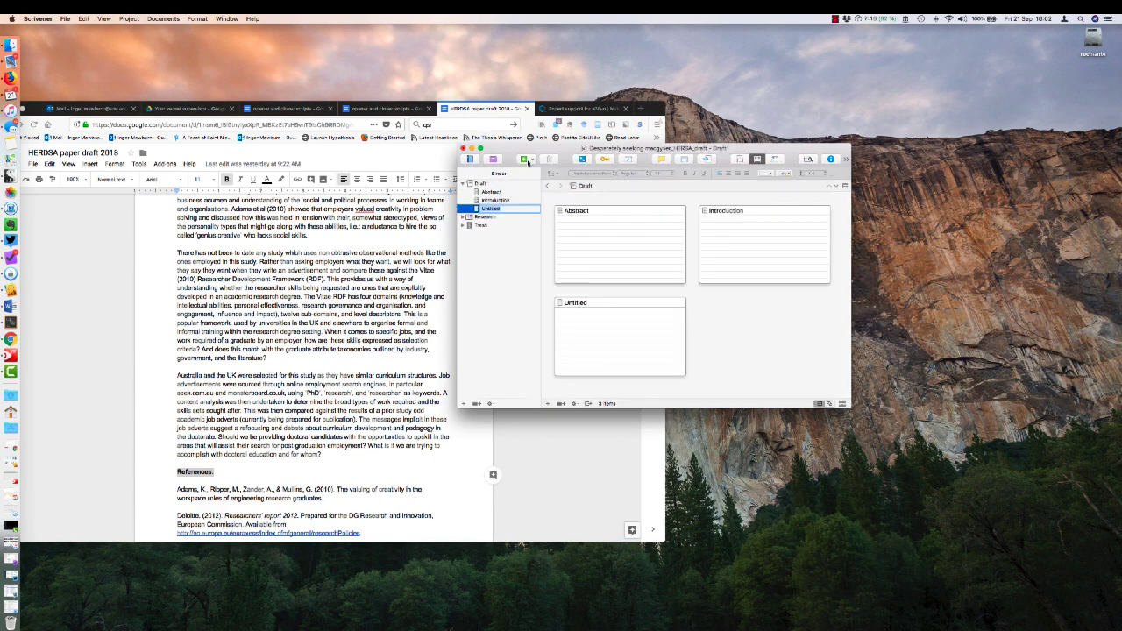
pyautogui.write('References')
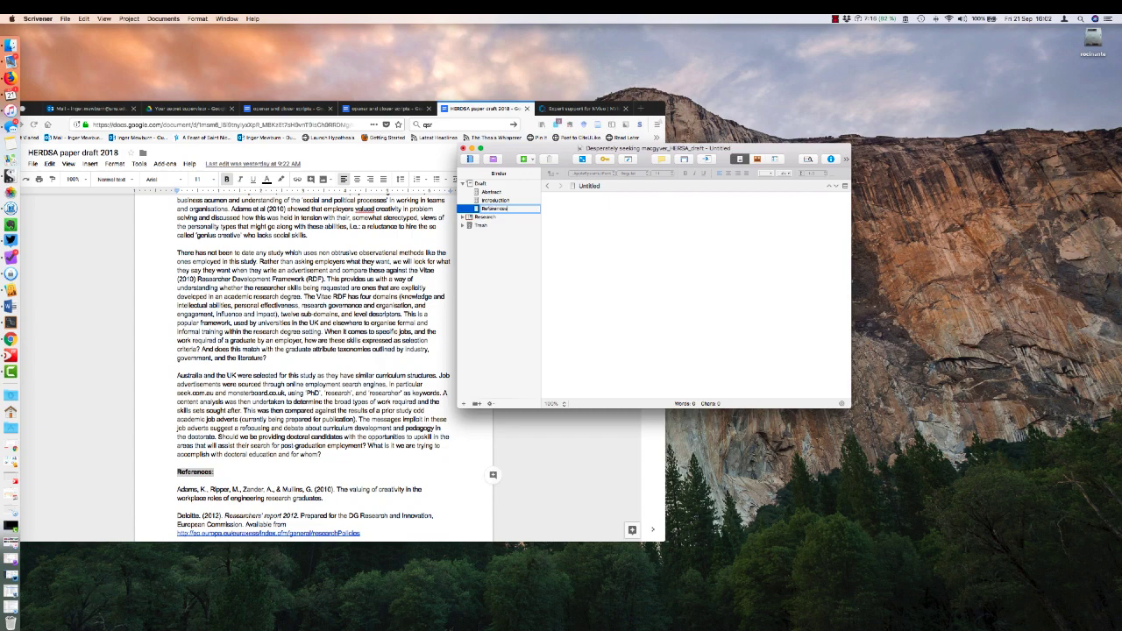
pyautogui.press('Return')
# Paste the Google Doc's full reference list into the References document.
pyautogui.moveTo(177, 473); pyautogui.dragTo(220, 479)
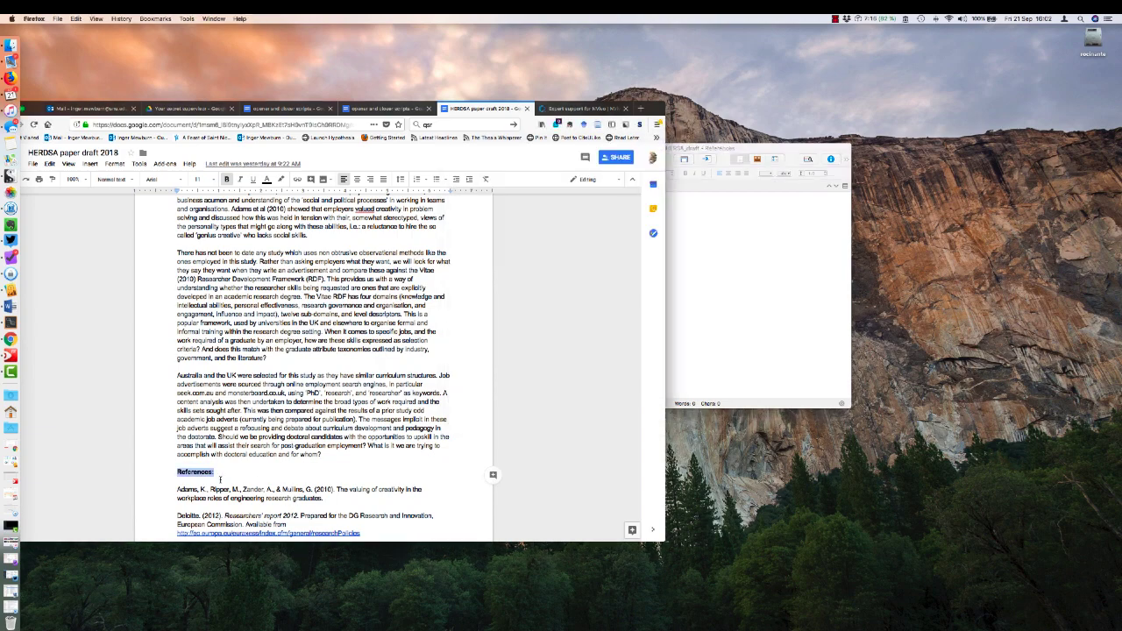
pyautogui.scroll(-10, 196, 486)
pyautogui.scroll(-2, 196, 486)
pyautogui.scroll(-3, 196, 486)
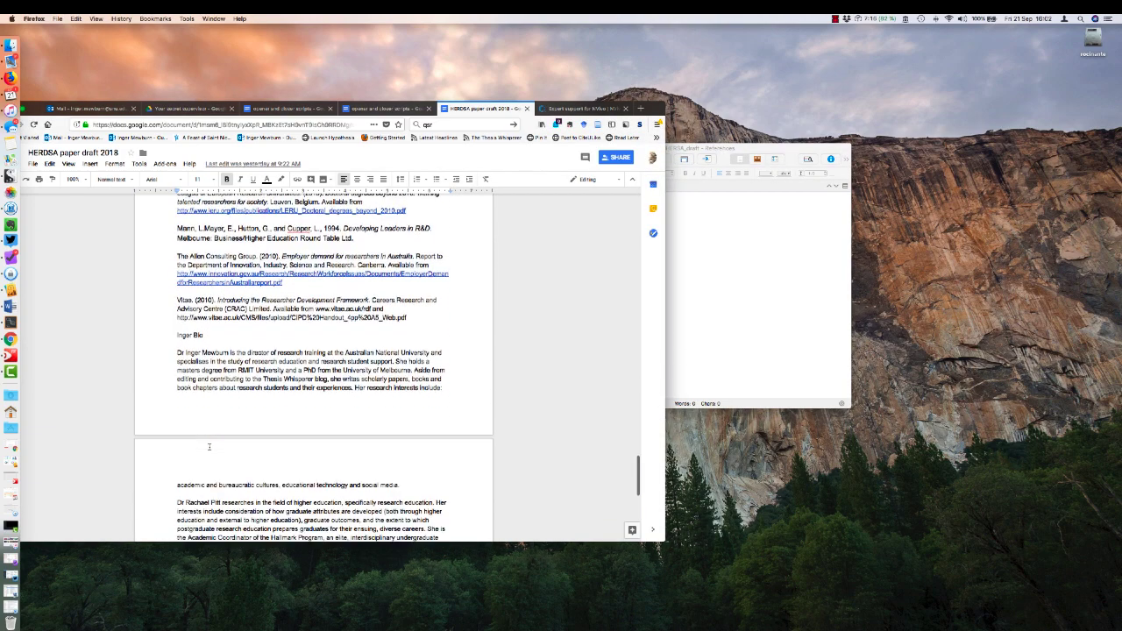
pyautogui.scroll(1, 209, 447)
pyautogui.scroll(3, 209, 448)
pyautogui.moveTo(422, 507)
pyautogui.mouseDown()
pyautogui.moveTo(178, 200)
pyautogui.moveTo(168, 311)
pyautogui.mouseUp()
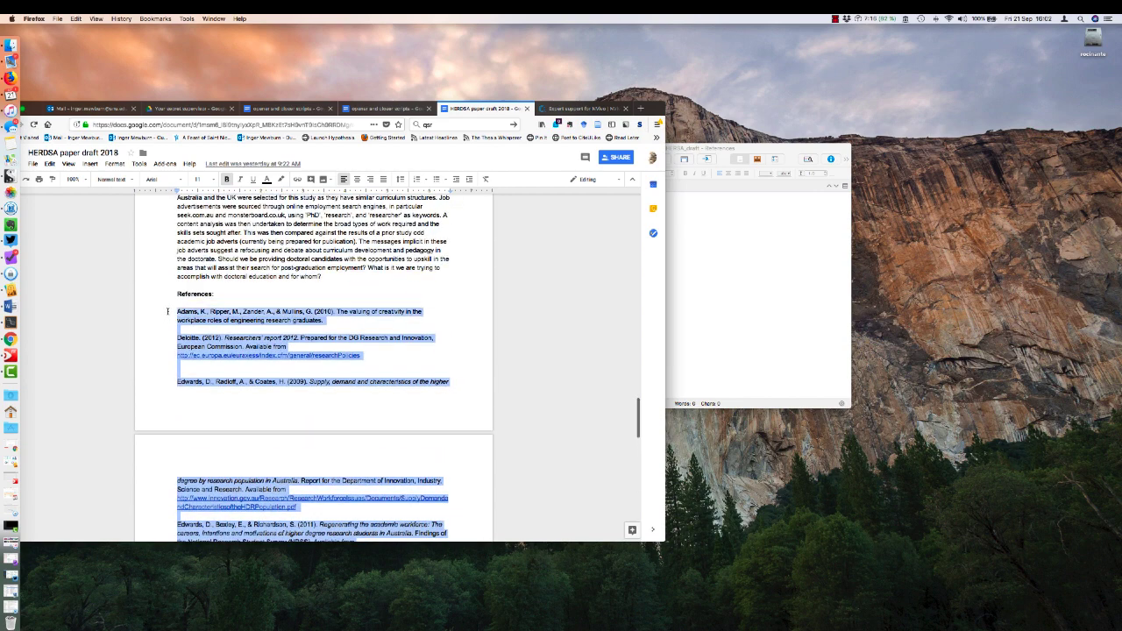
pyautogui.click(734, 298)
pyautogui.press('super+v')
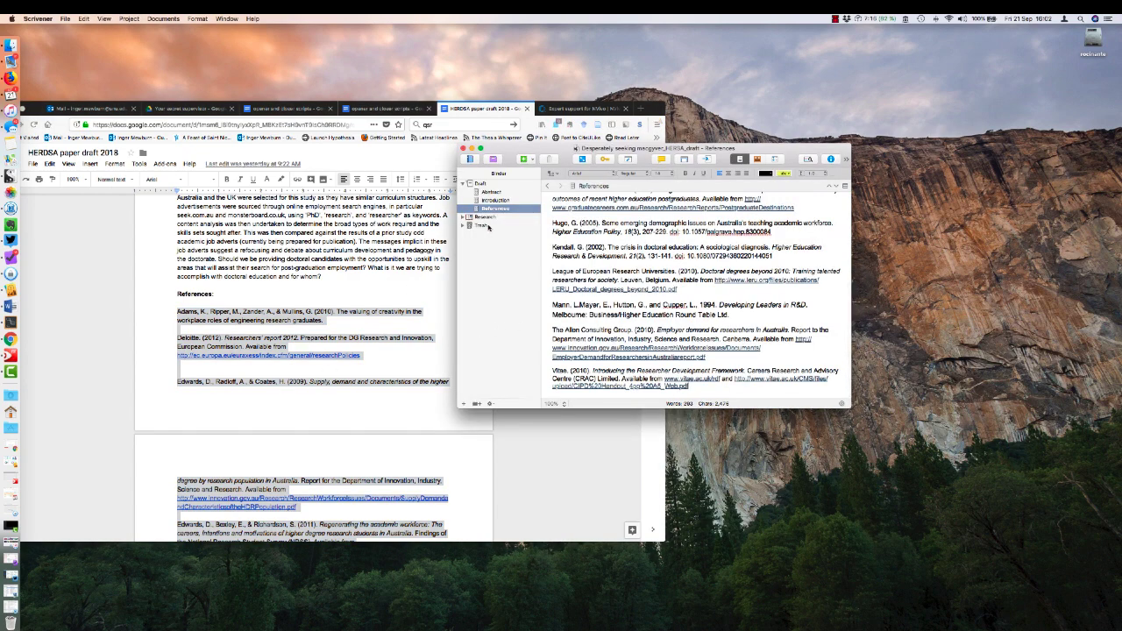
pyautogui.click(488, 218)
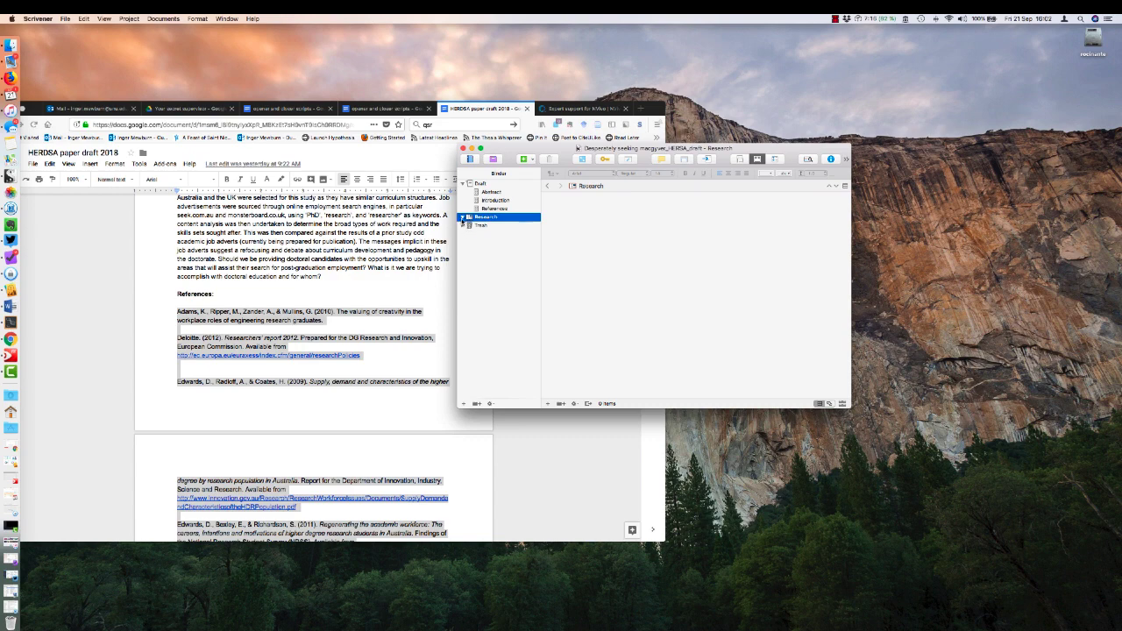
# Select both author bio paragraphs in the Google Doc.
pyautogui.click(350, 438)
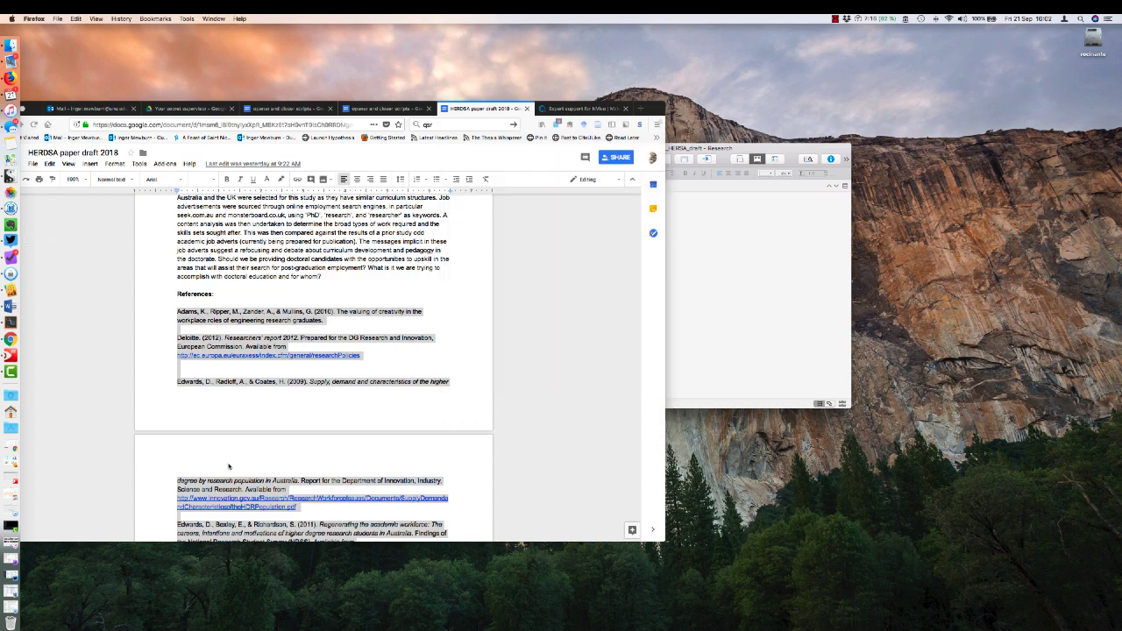
pyautogui.scroll(-5, 228, 463)
pyautogui.scroll(-5, 228, 463)
pyautogui.scroll(-5, 228, 463)
pyautogui.scroll(2, 225, 463)
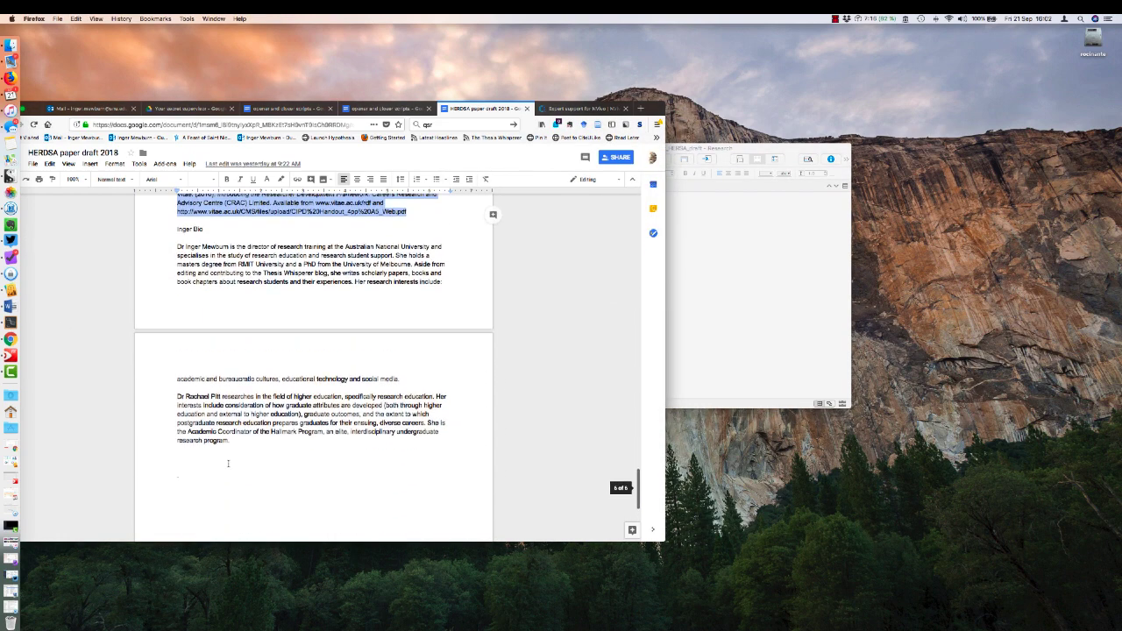
pyautogui.moveTo(234, 473); pyautogui.dragTo(169, 279)
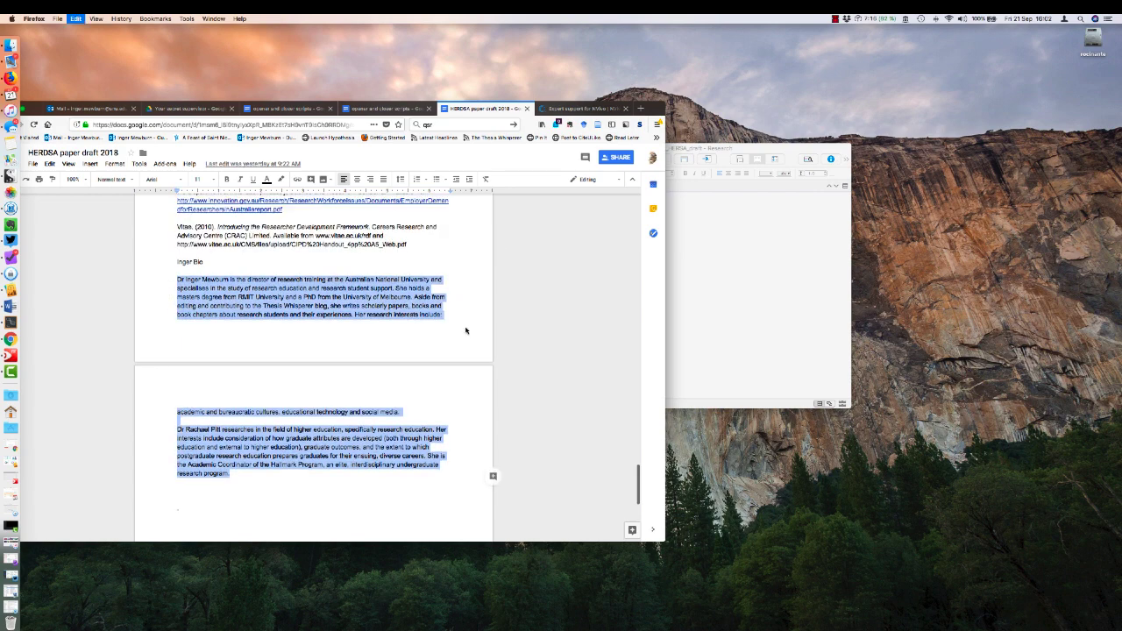
# Add a new document named Author bios under the Draft.
pyautogui.click(729, 310)
pyautogui.click(495, 183)
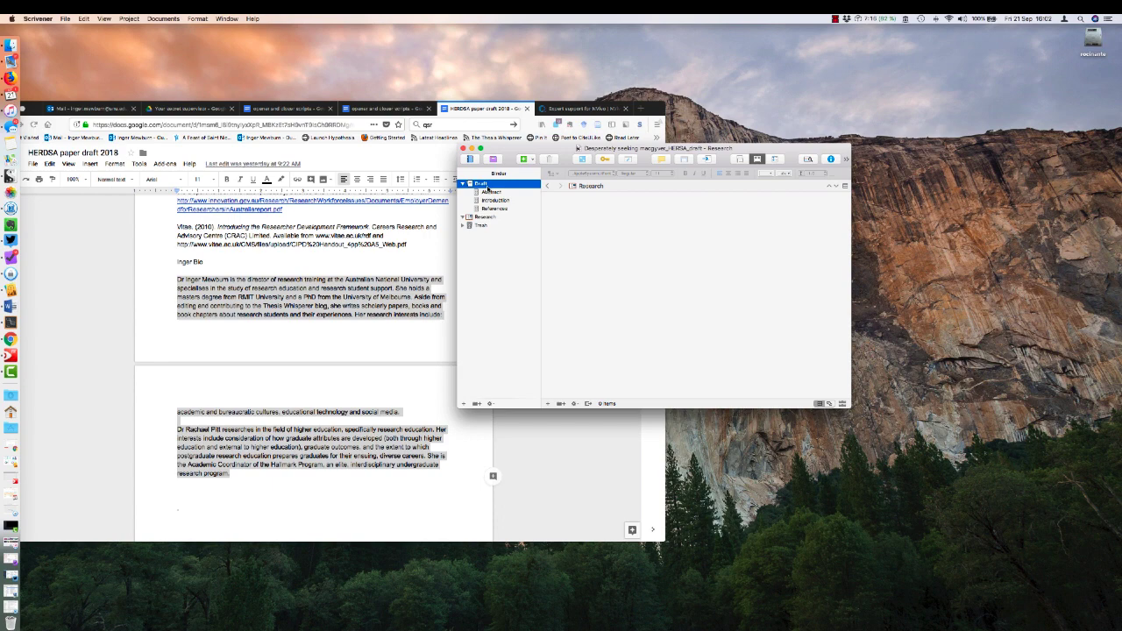
pyautogui.click(496, 200)
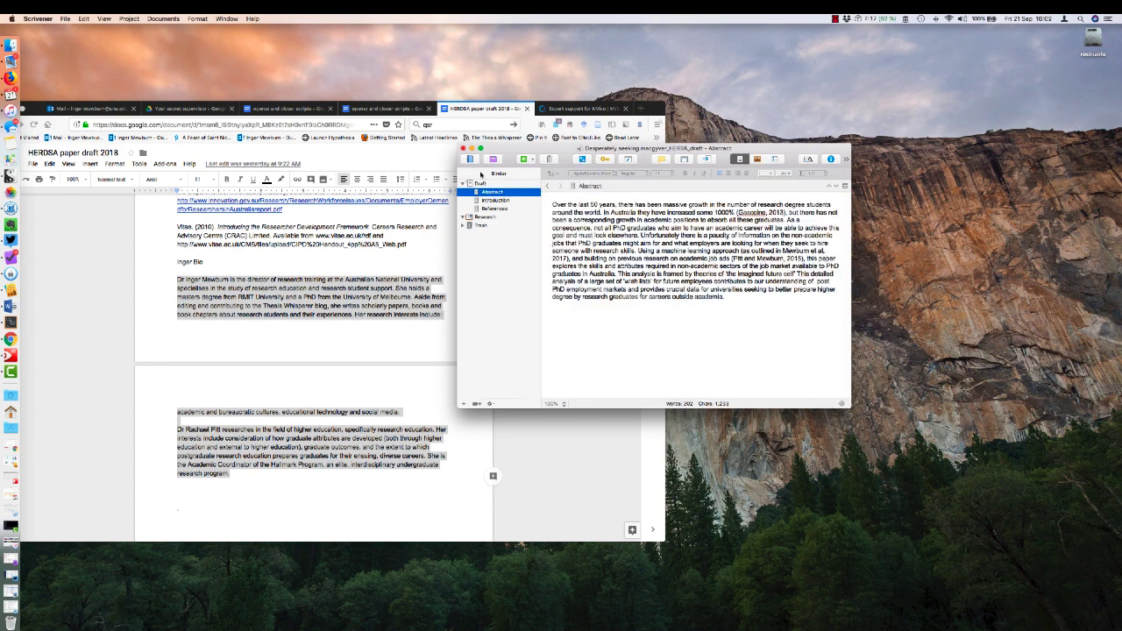
pyautogui.click(481, 184)
pyautogui.click(523, 160)
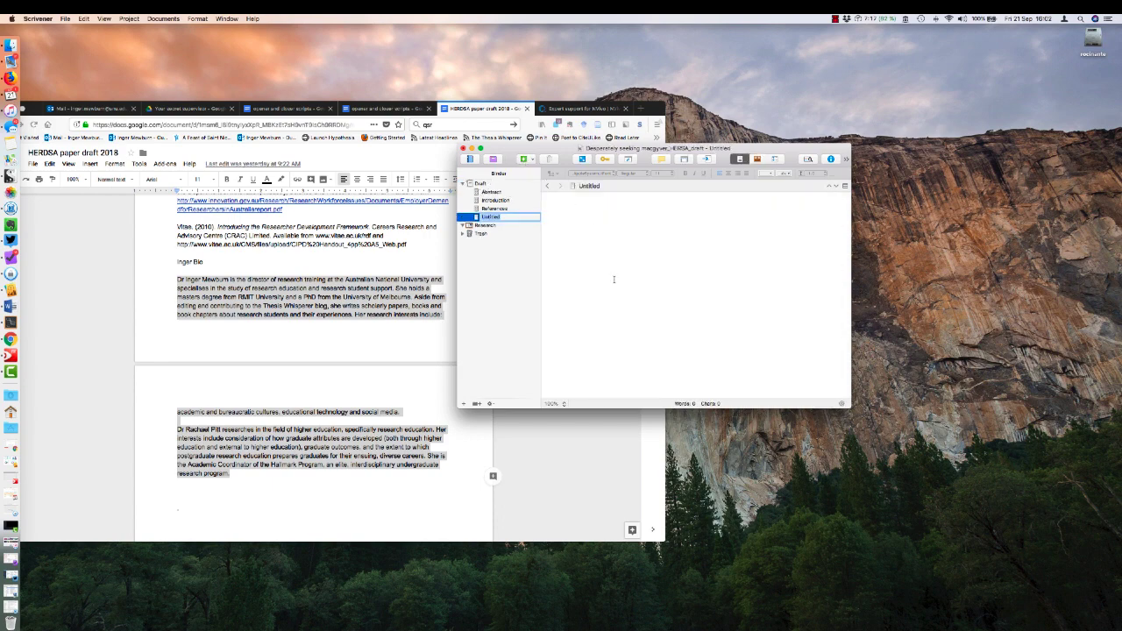
pyautogui.write('Author bios')
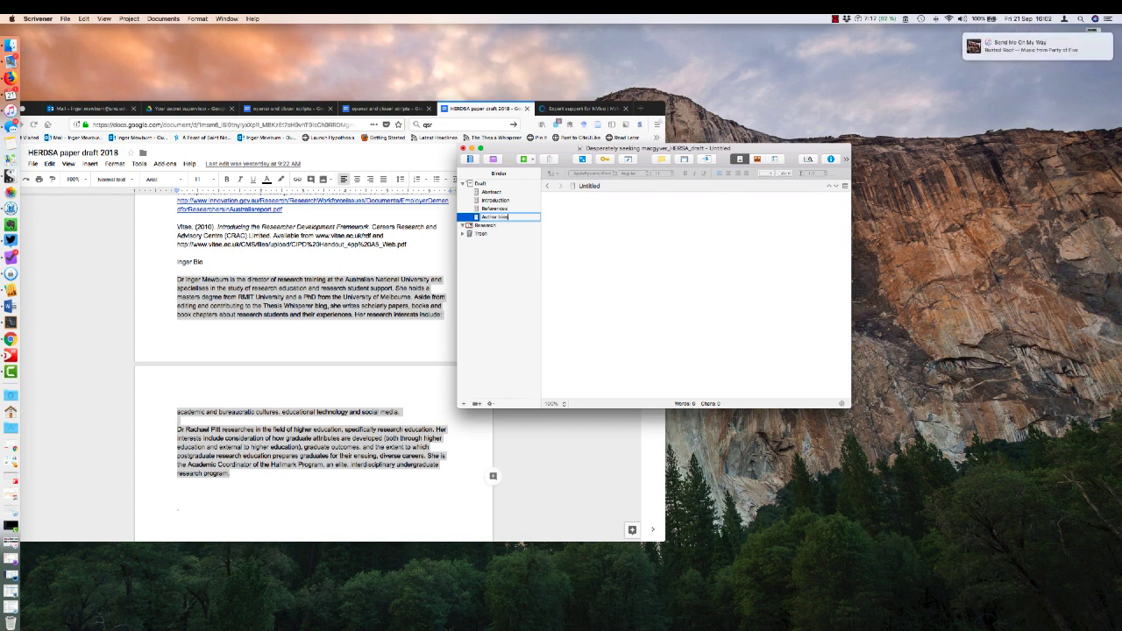
pyautogui.press('Return')
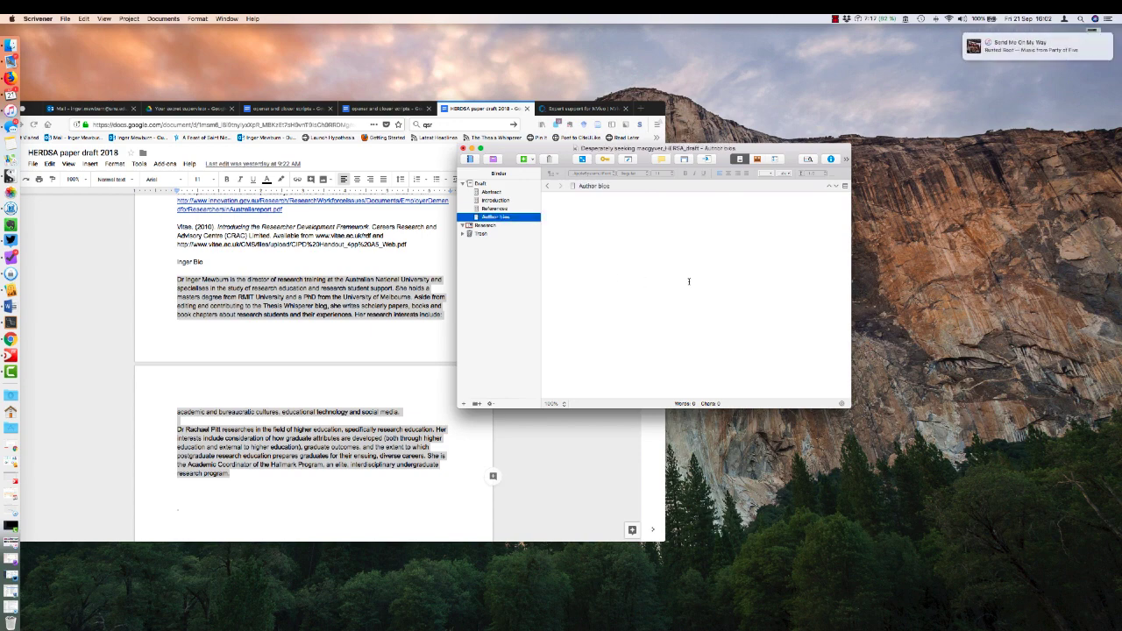
# Paste both author bios into Author bios and drag it to the top of the Draft.
pyautogui.click(690, 281)
pyautogui.write('Dr Inger Mewburn is the director of research training at the Australian National University and specialises in the study of research education and research student support. She holds a masters degree from RMIT University and a PhD from the University of Melbourne. Aside from editing and contributing to the Thesis Whisperer blog, she writes scholarly papers, books and book chapters about research students and their experiences. Her research interests include: academic and bureaucratic cultures, educational technology and social media. Dr Rachael Pitt researches in the field of higher education, specifically research education. Her interests include consideration of how graduate attributes are developed (both through higher education and external to higher education), graduate outcomes, and the extent to which postgraduate research education prepares graduates for their ensuing, diverse careers. She is the Academic Coordinator of the Hallmark Program, an elite, interdisciplinary undergraduate research program.')
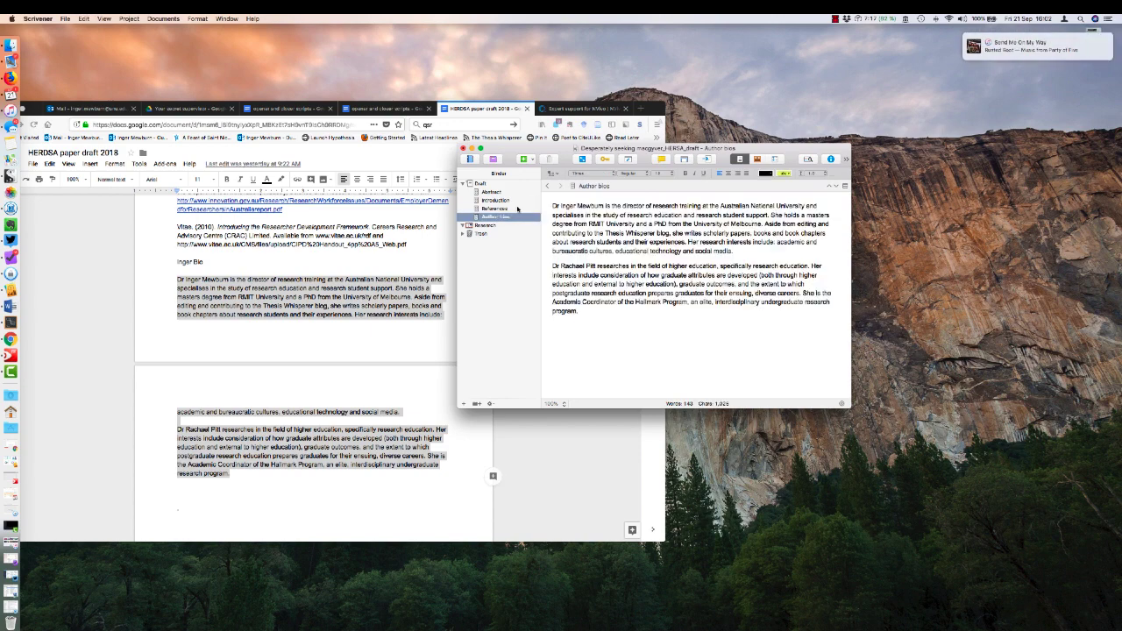
pyautogui.moveTo(513, 218); pyautogui.dragTo(510, 189)
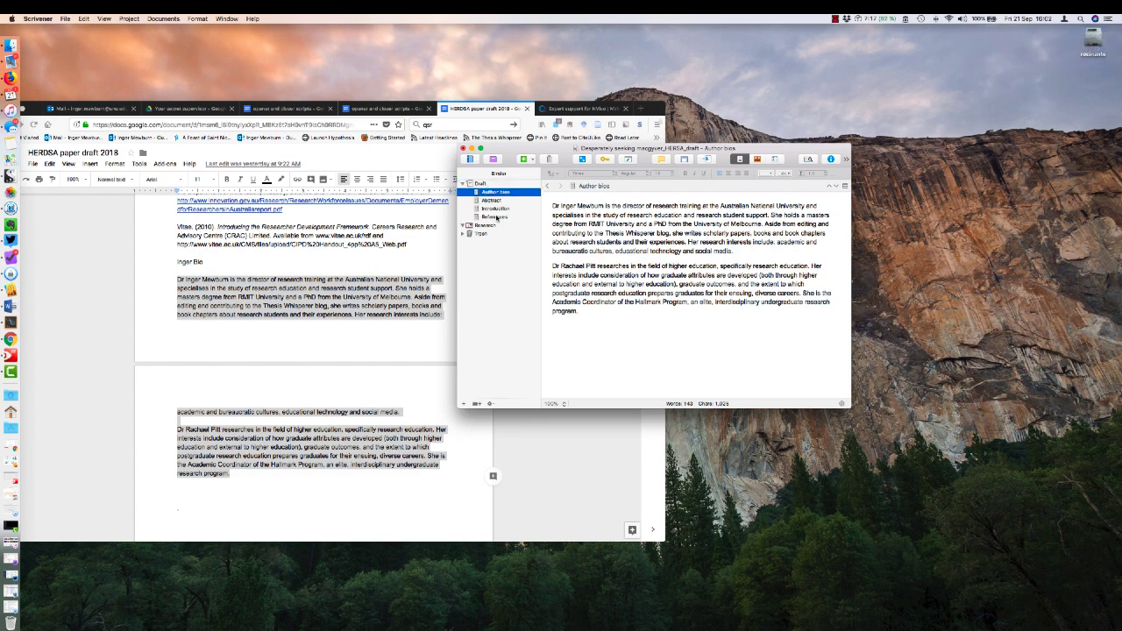
pyautogui.press('Tab')
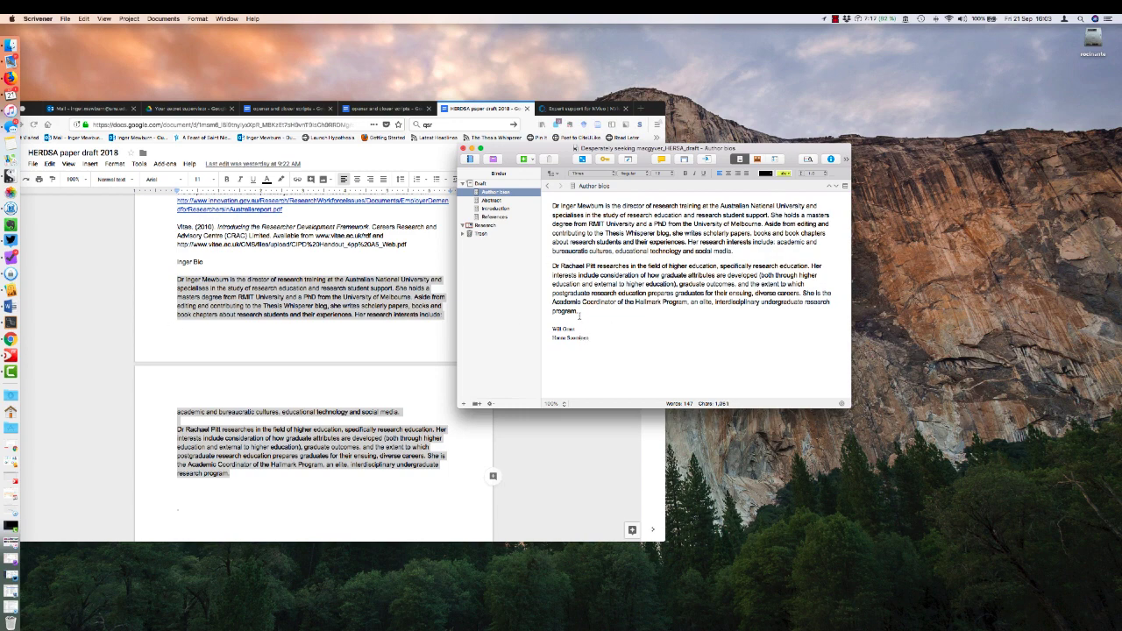
# Reveal the Bastalich Teaching in Higher Education article's PDF in Finder from Papers.
pyautogui.click(475, 226)
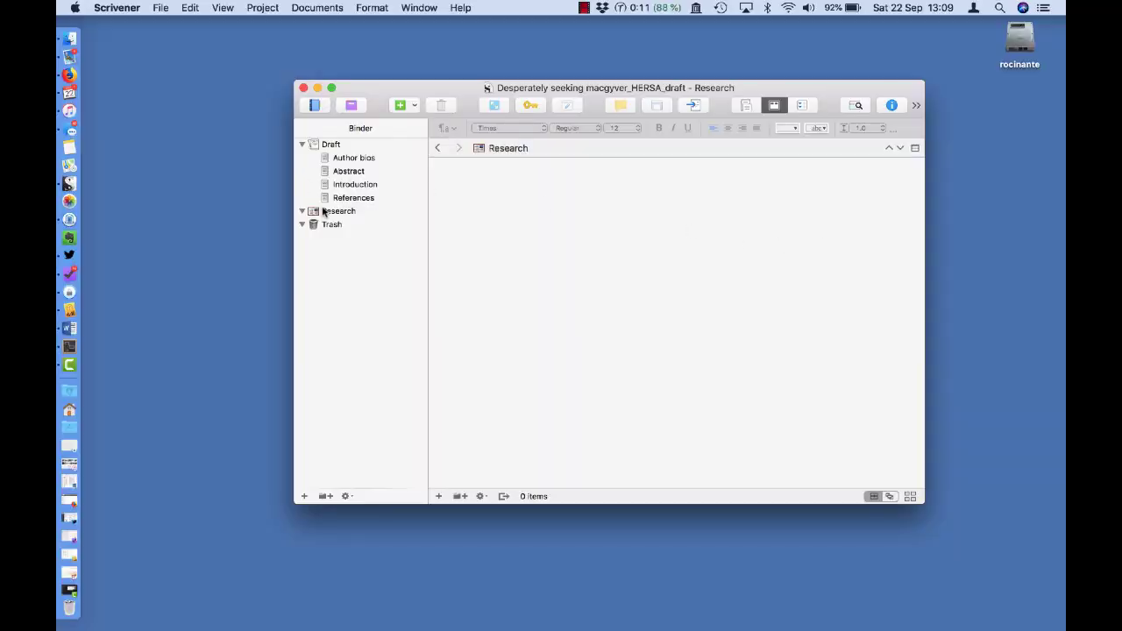
pyautogui.click(323, 213)
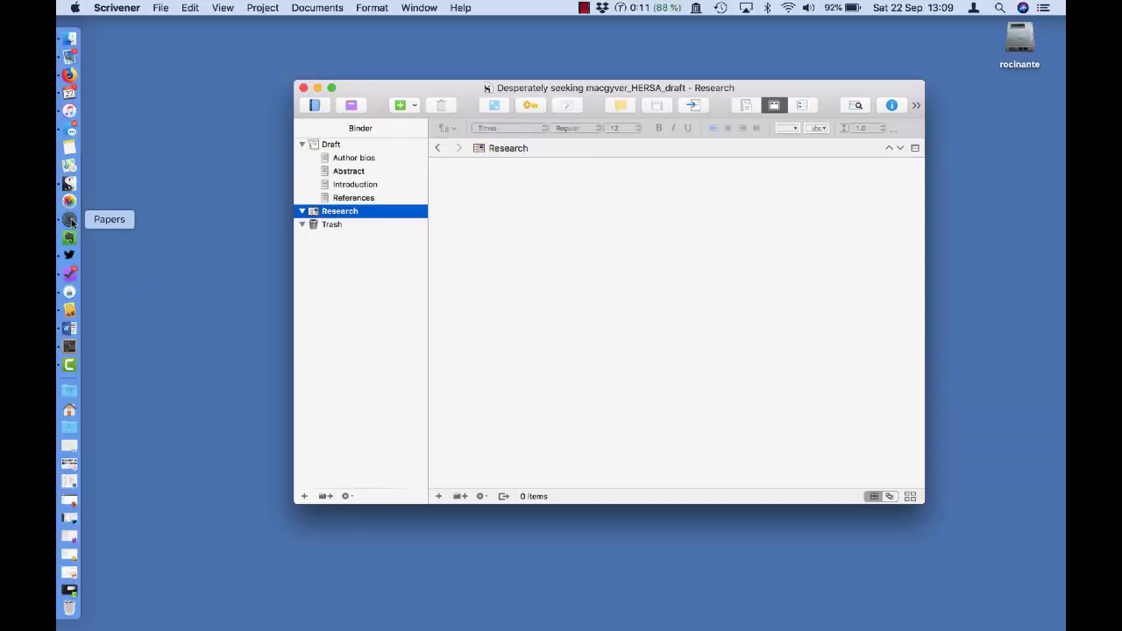
pyautogui.click(69, 220)
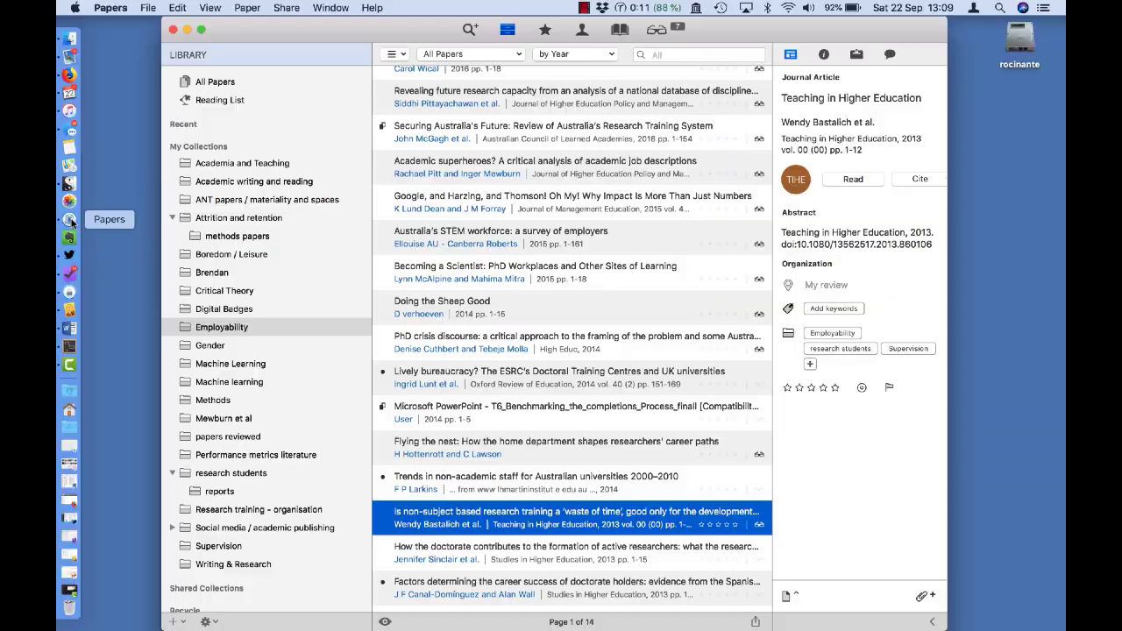
pyautogui.rightClick(470, 521)
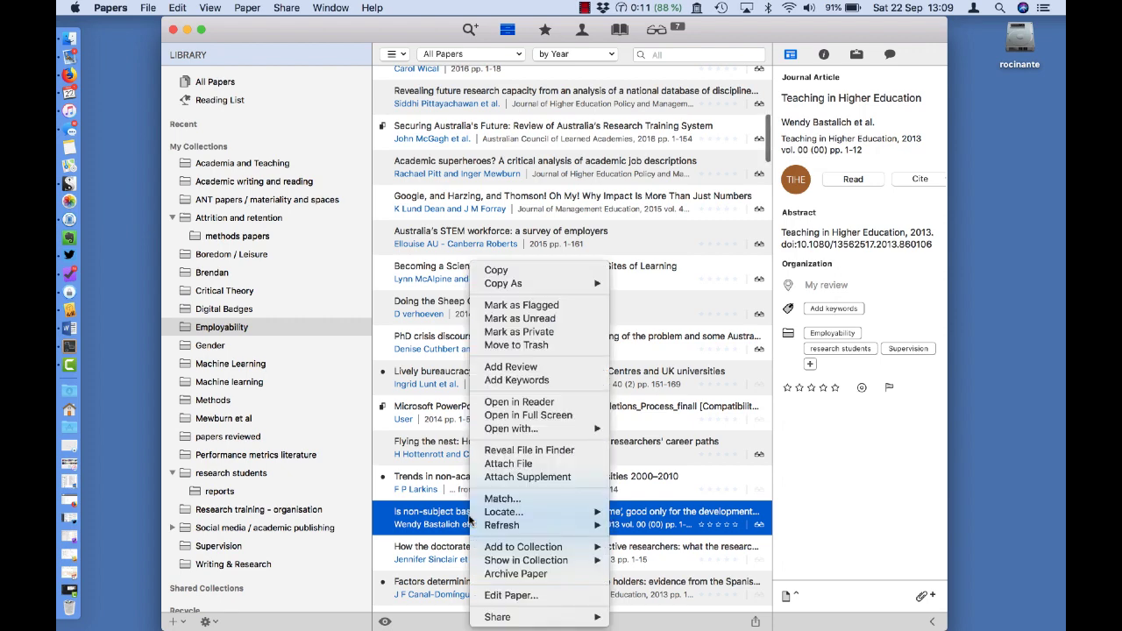
pyautogui.click(506, 451)
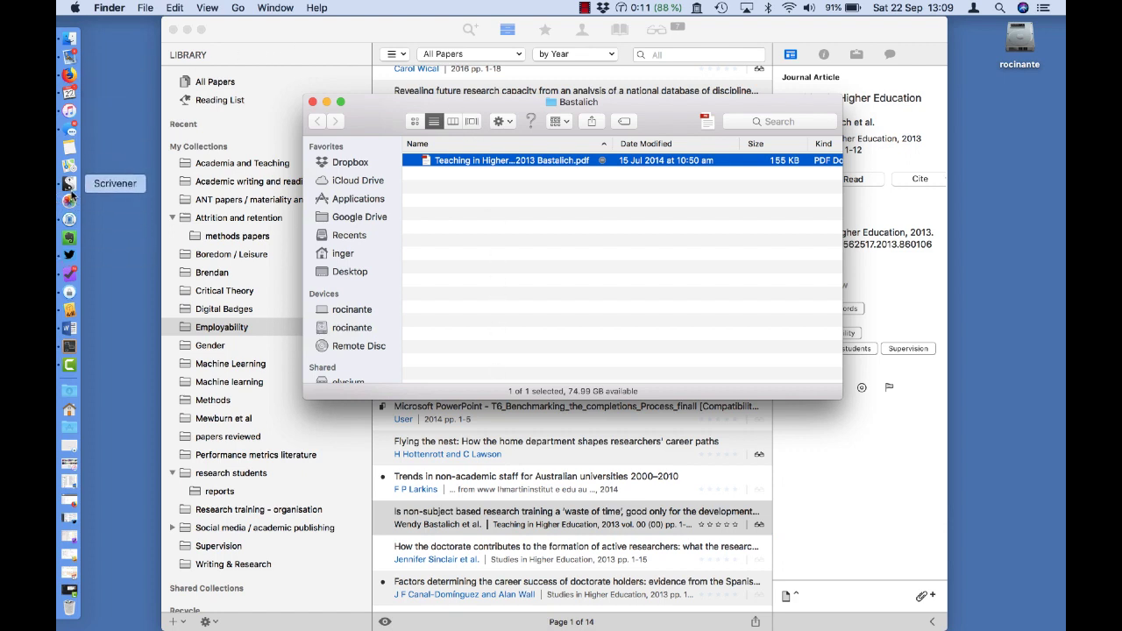
# Drag the Bastalich 2013 PDF from Finder into the Research folder and open it.
pyautogui.click(69, 184)
pyautogui.moveTo(433, 92); pyautogui.dragTo(399, 239)
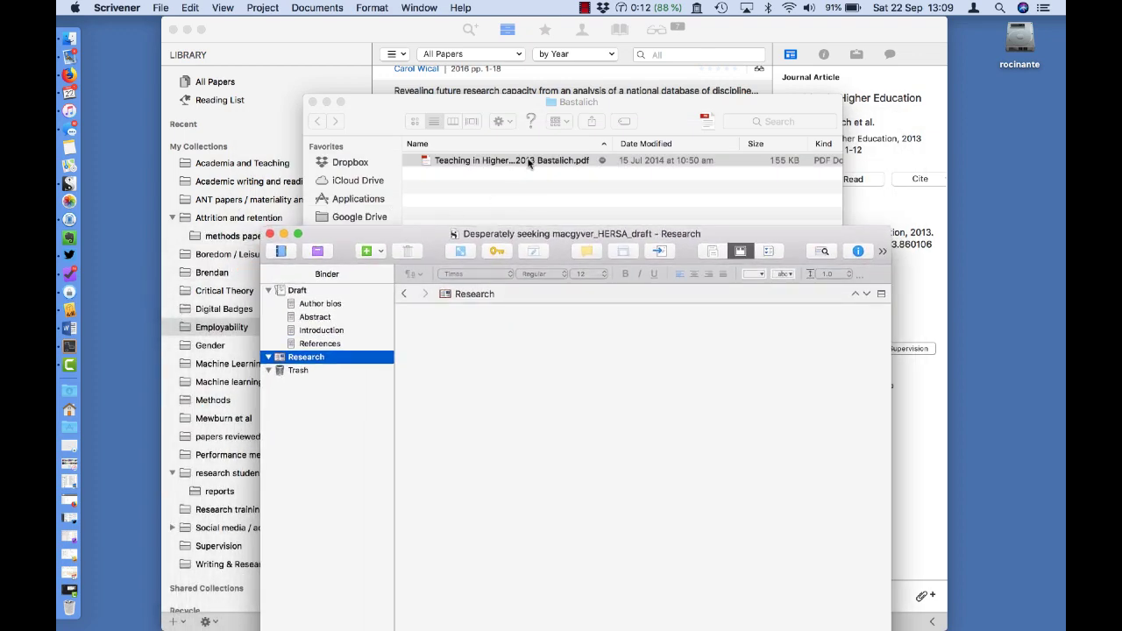
pyautogui.moveTo(517, 160); pyautogui.dragTo(327, 360)
pyautogui.click(327, 357)
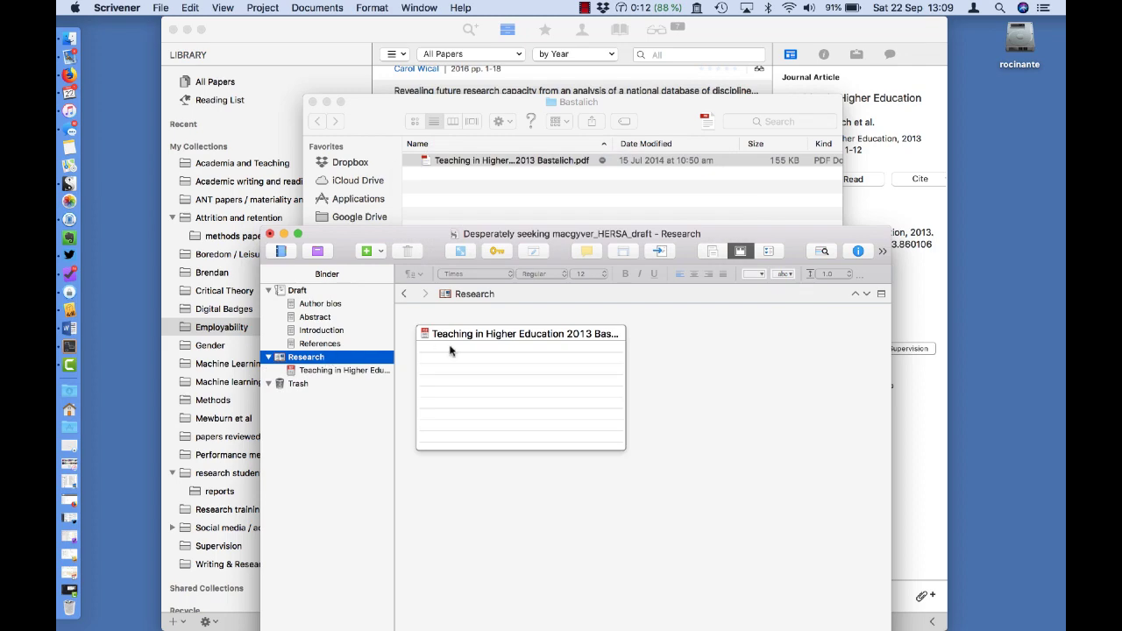
pyautogui.click(351, 370)
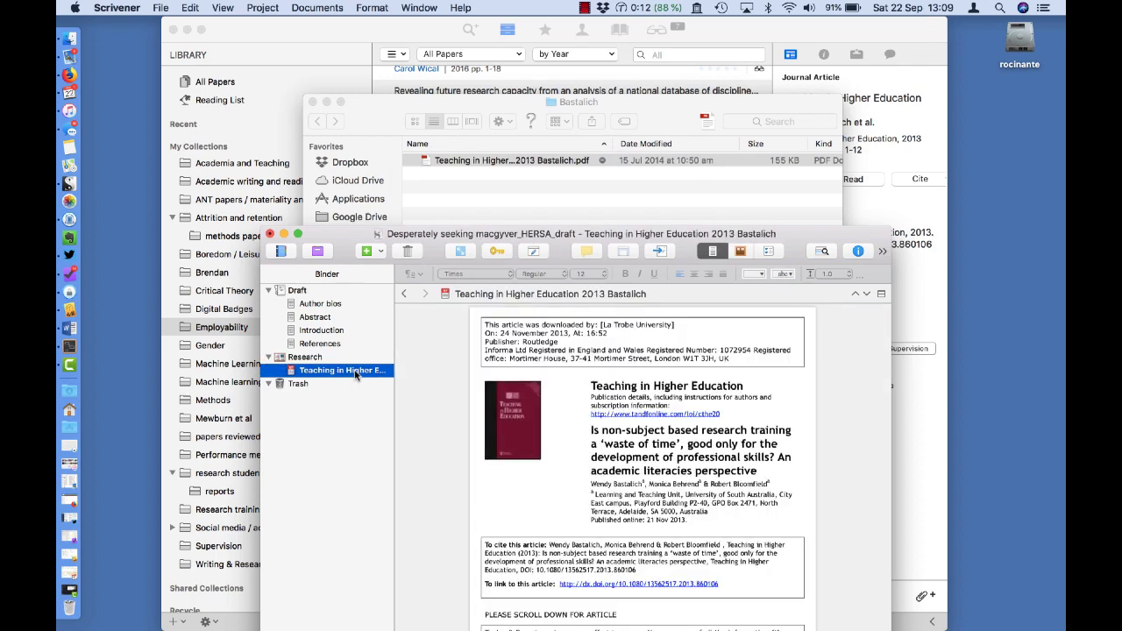
pyautogui.click(400, 100)
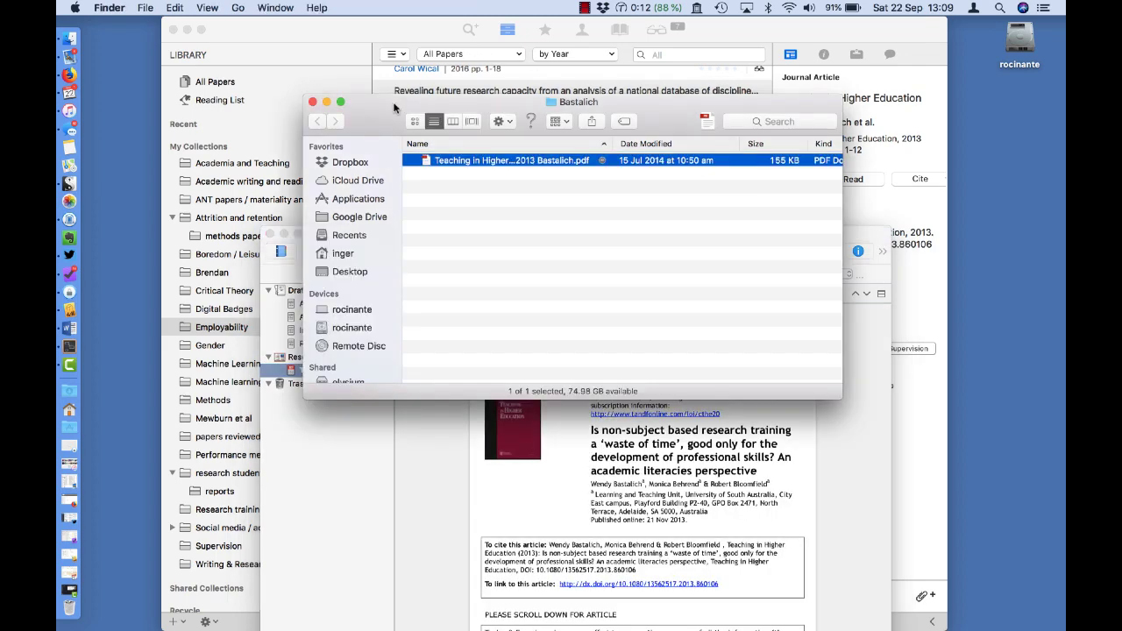
# Open the Cuthbert and Molla PhD crisis discourse article in Papers, then reveal its PDF in Finder.
pyautogui.click(338, 33)
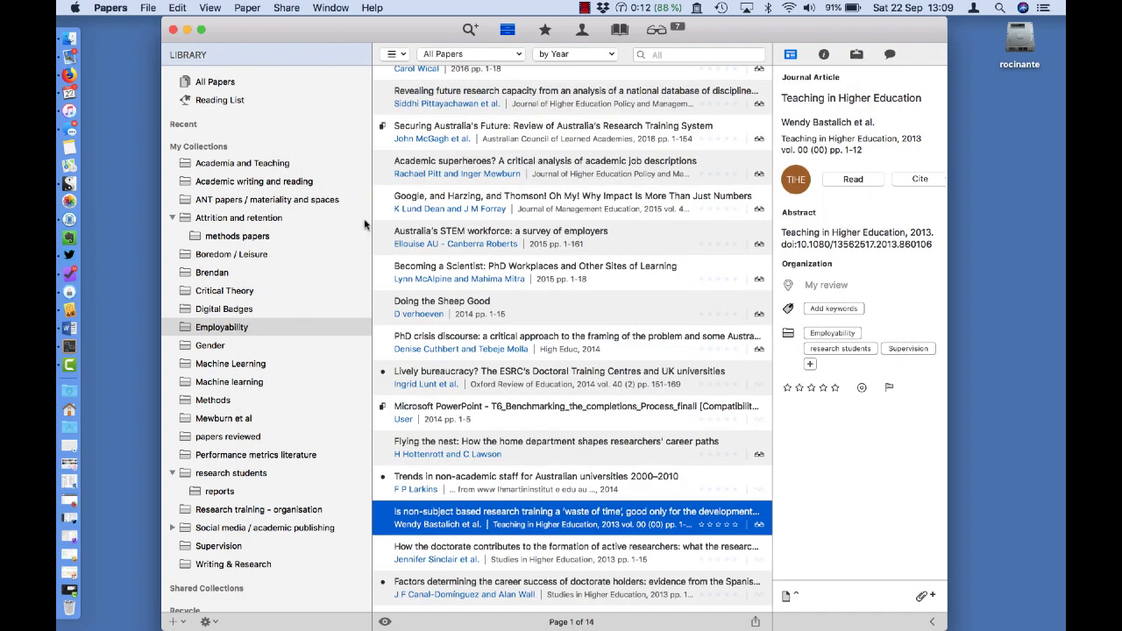
pyautogui.scroll(2, 542, 453)
pyautogui.scroll(2, 542, 453)
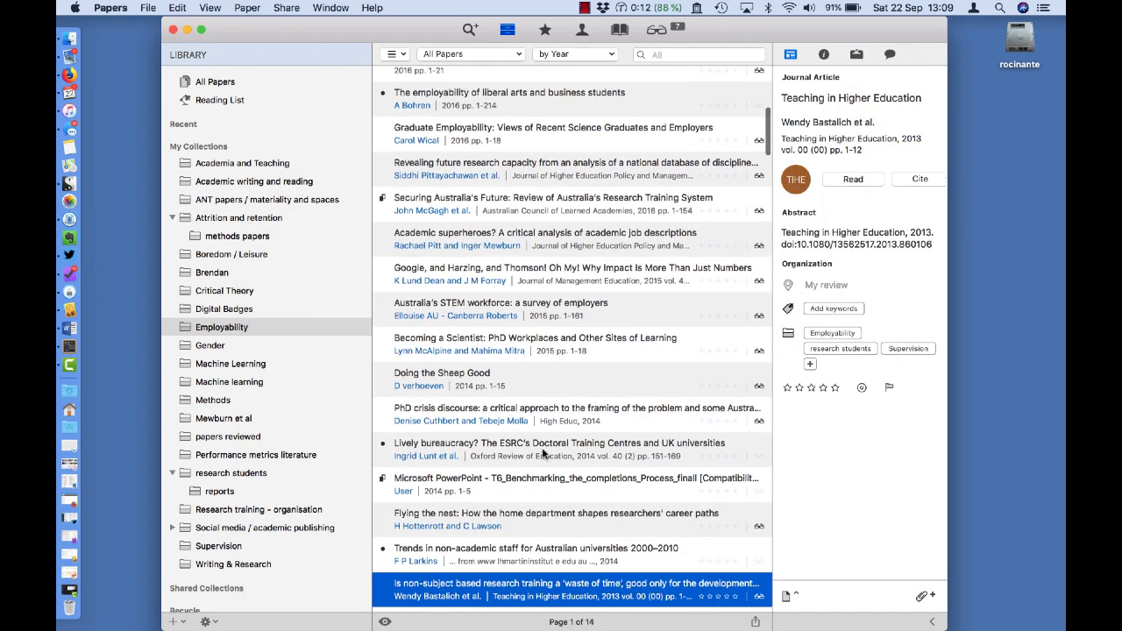
pyautogui.click(562, 434)
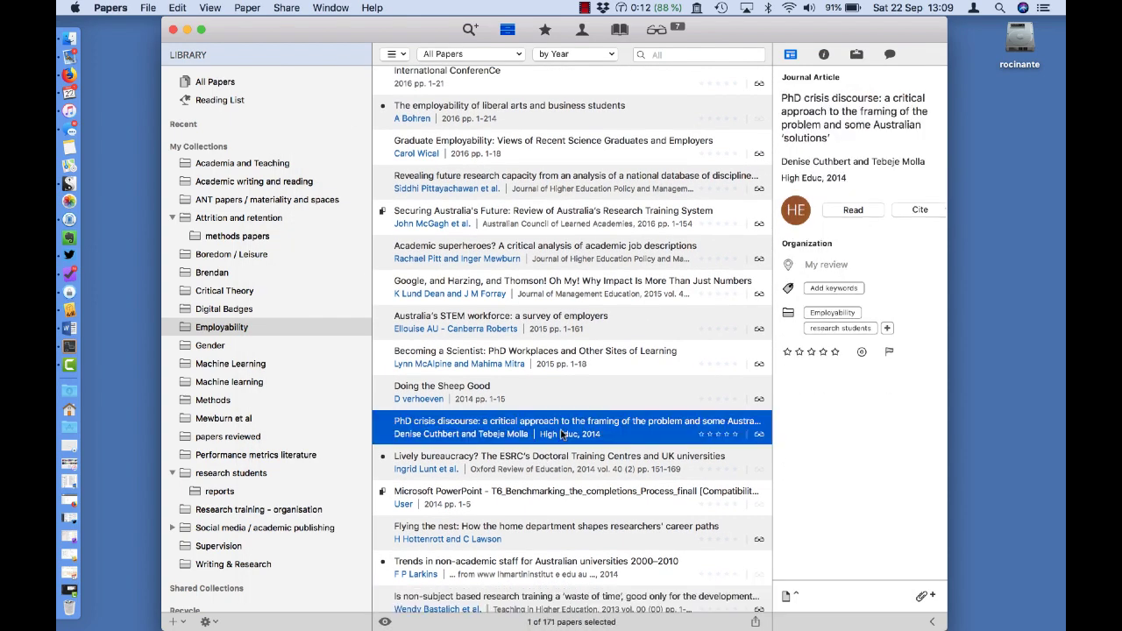
pyautogui.doubleClick(562, 434)
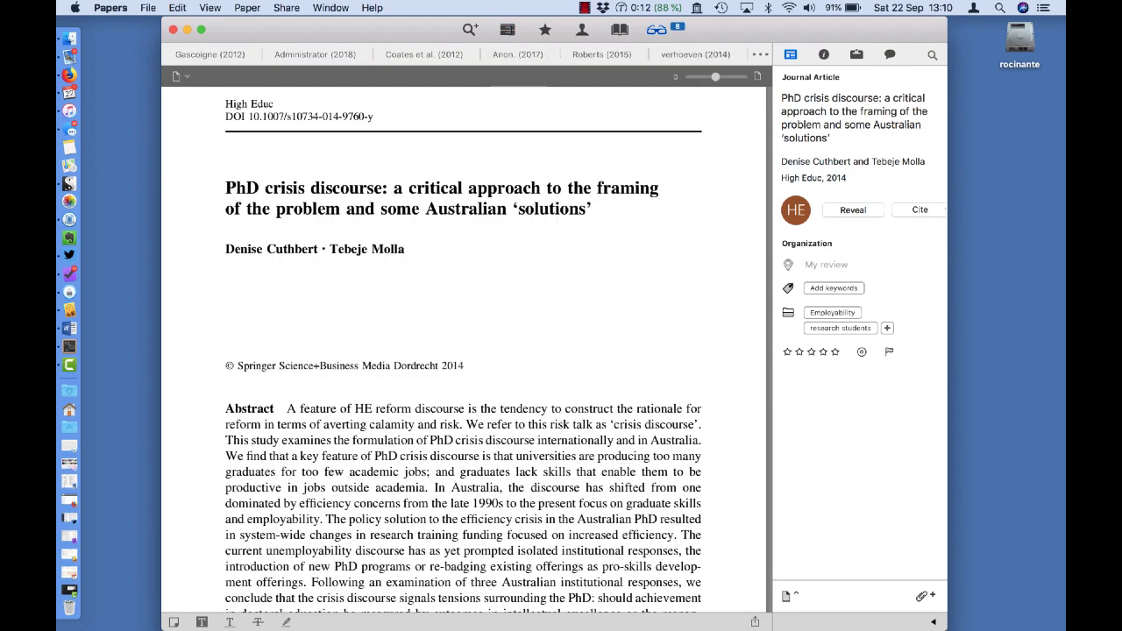
pyautogui.click(509, 30)
pyautogui.rightClick(481, 436)
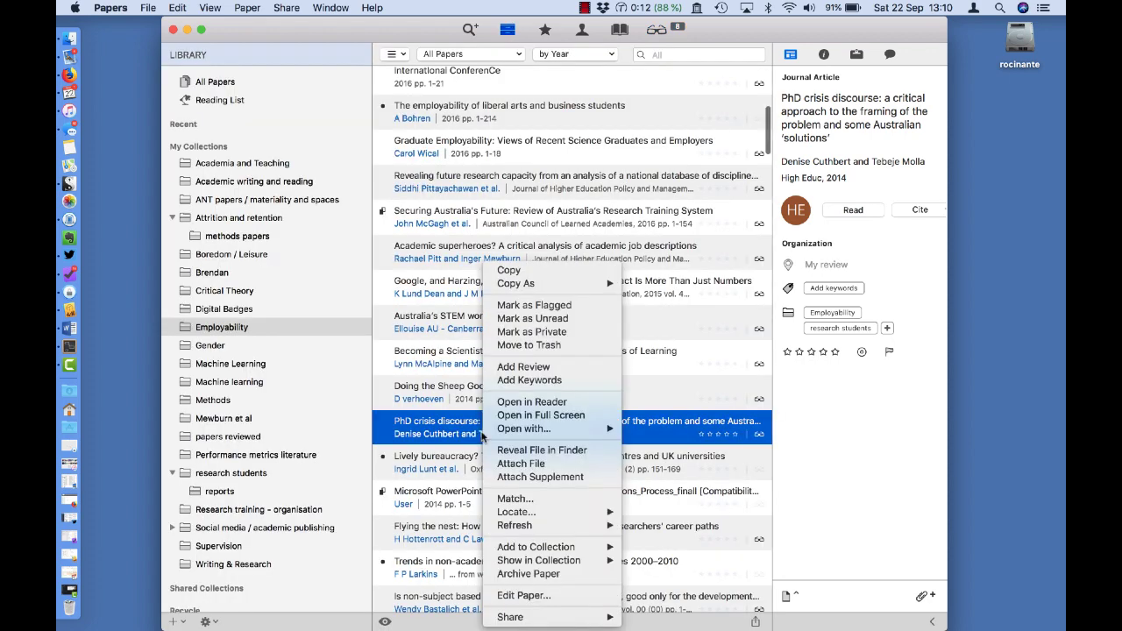
pyautogui.click(529, 451)
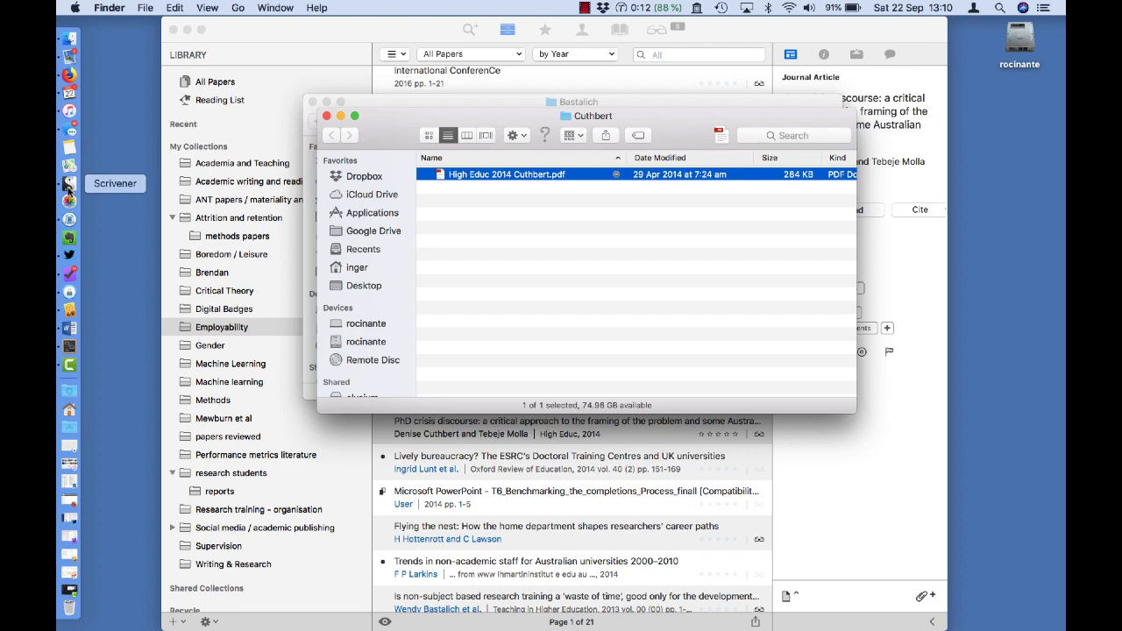
# Import the Cuthbert 2014 PDF into the Scrivener Research folder.
pyautogui.click(69, 185)
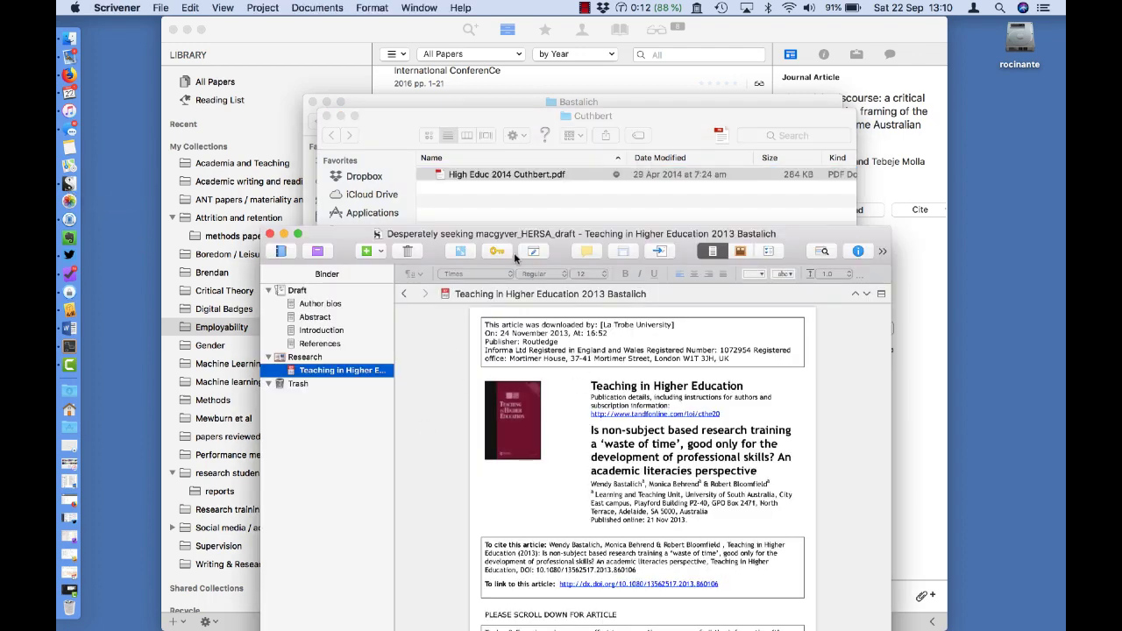
pyautogui.moveTo(554, 175); pyautogui.dragTo(329, 360)
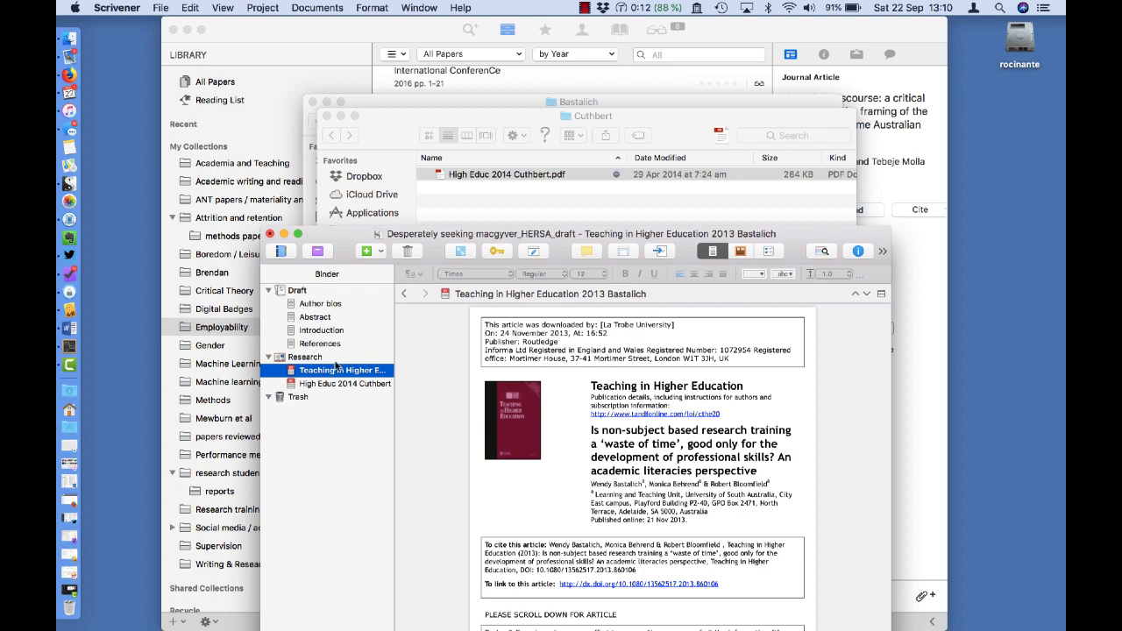
pyautogui.click(329, 333)
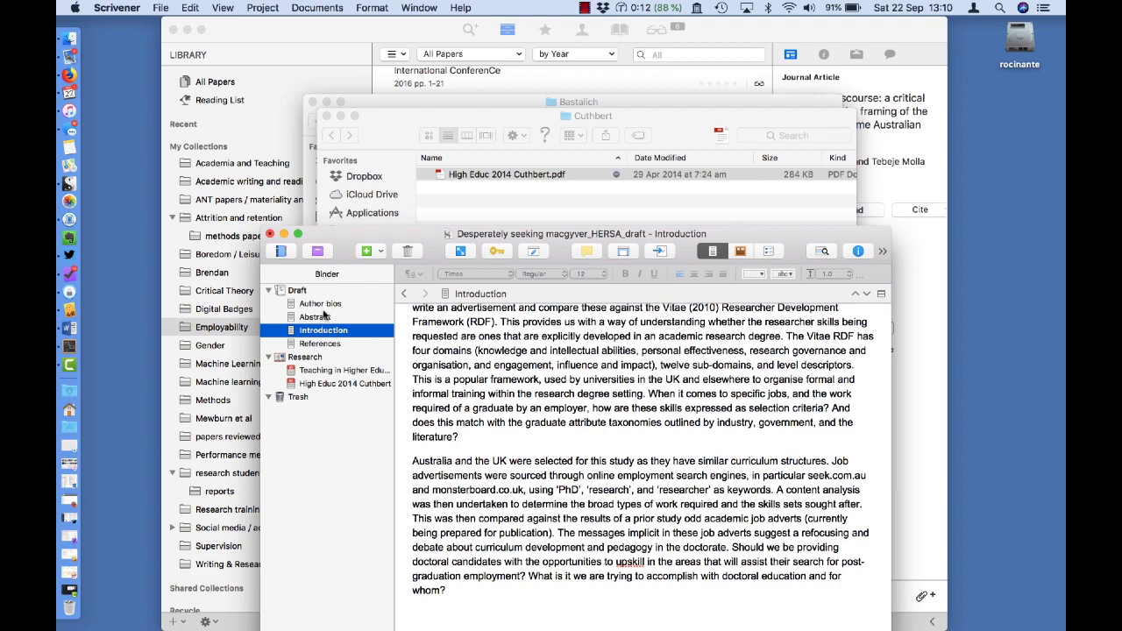
# Add a new Method document to the Draft, placed between Introduction and References.
pyautogui.click(322, 290)
pyautogui.click(368, 252)
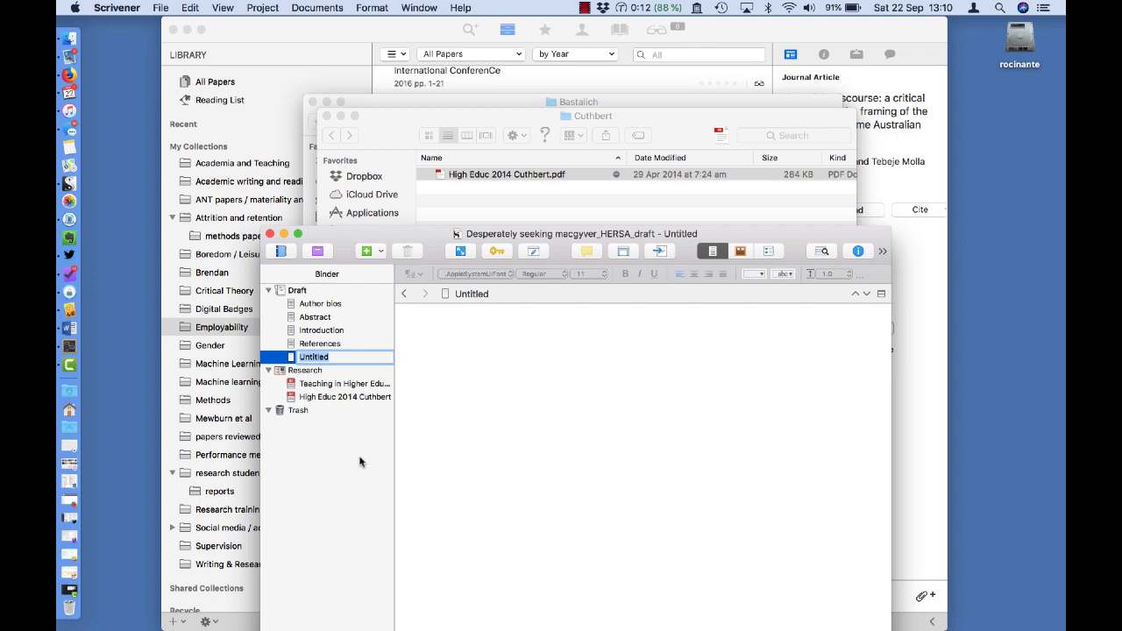
pyautogui.write('Method')
pyautogui.press('Return')
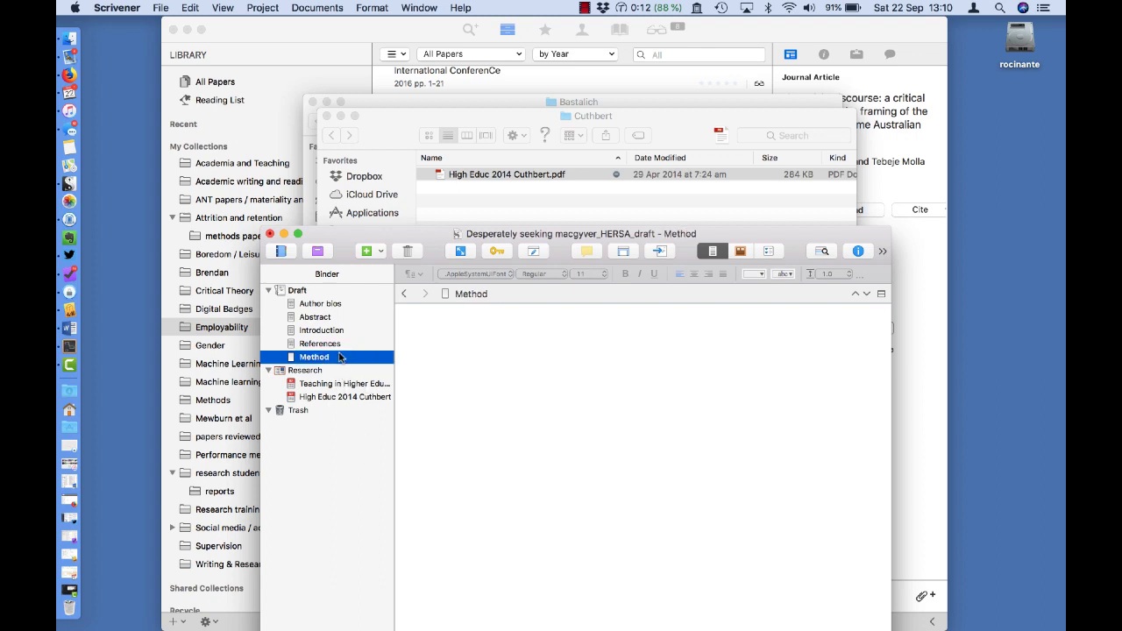
pyautogui.moveTo(340, 357); pyautogui.dragTo(339, 342)
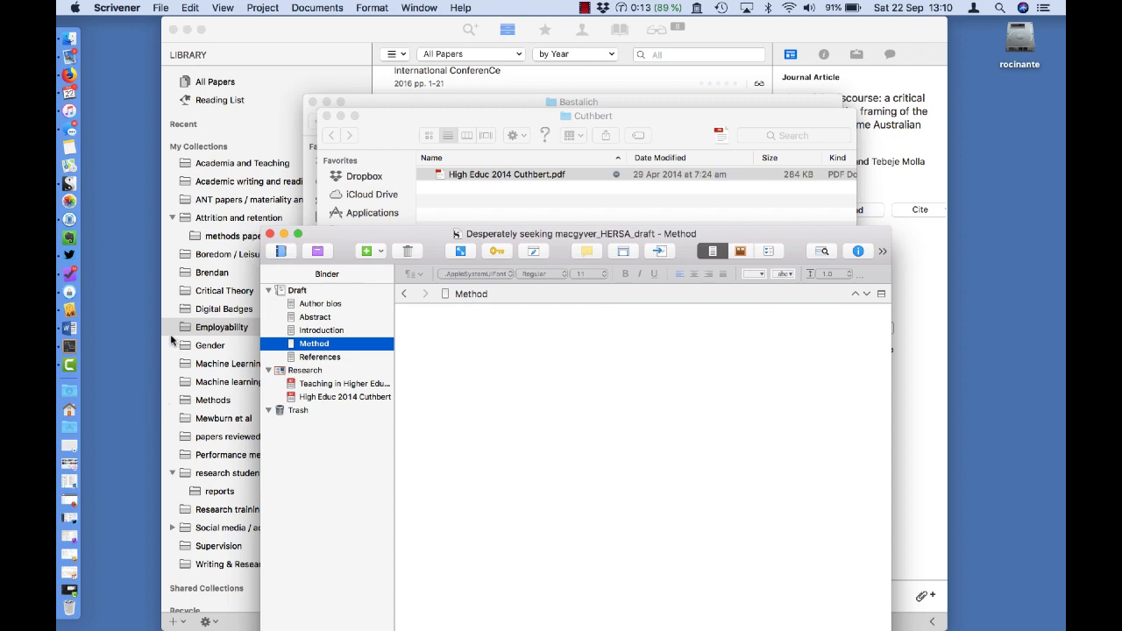
pyautogui.click(68, 74)
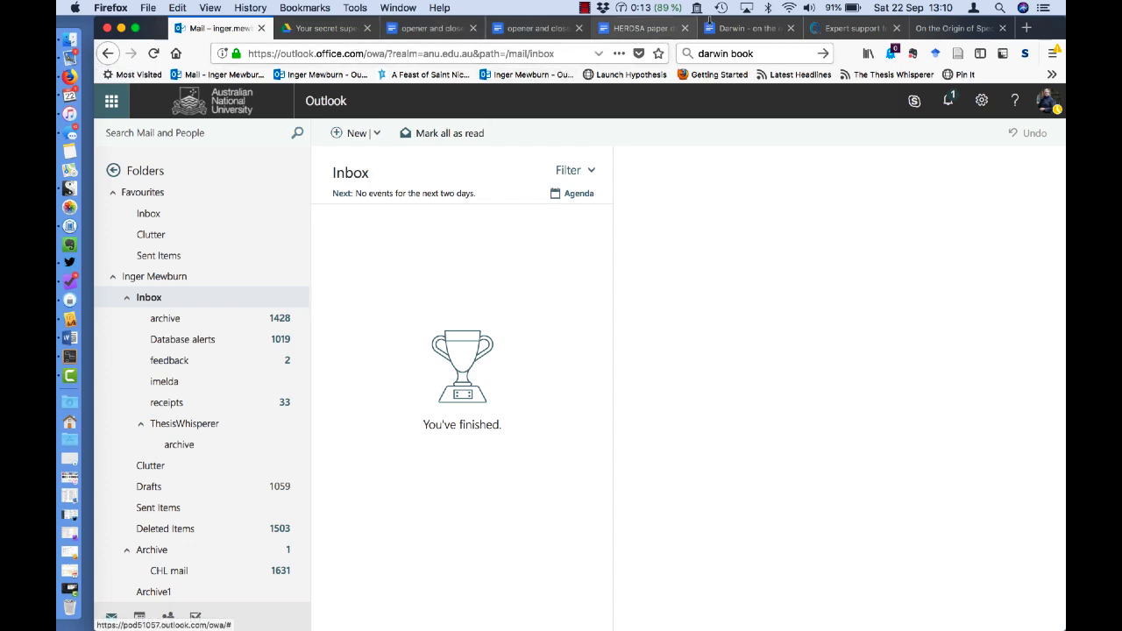
# Scroll through the HERDSA paper draft 2018 document, then return to the Your secret supervisor Drive folder.
pyautogui.click(627, 28)
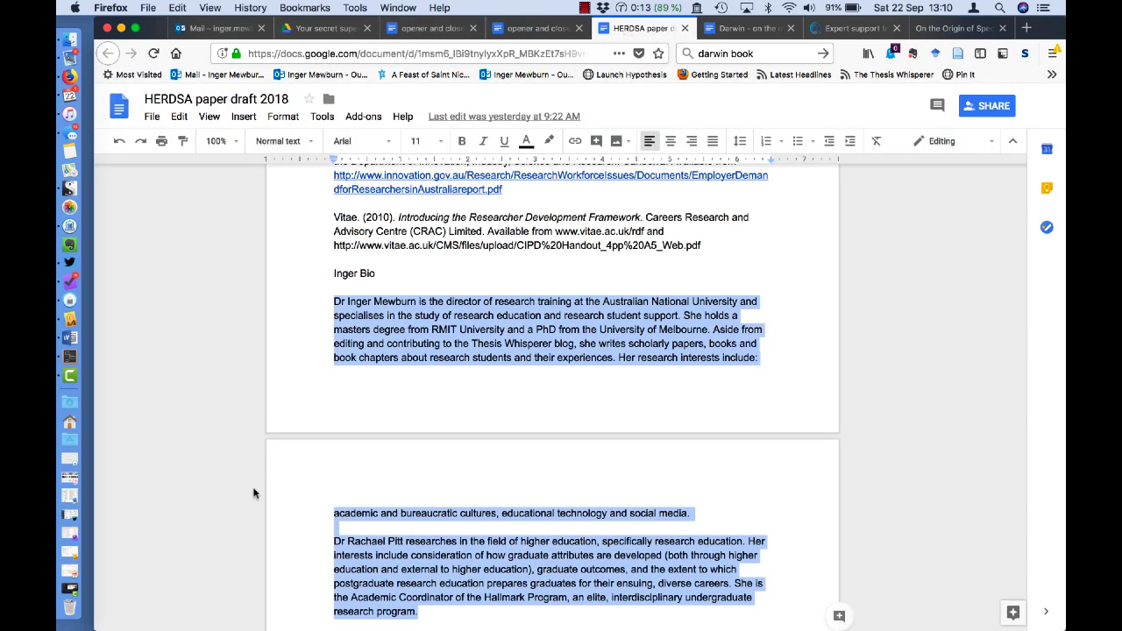
pyautogui.scroll(-3, 404, 474)
pyautogui.scroll(-3, 403, 473)
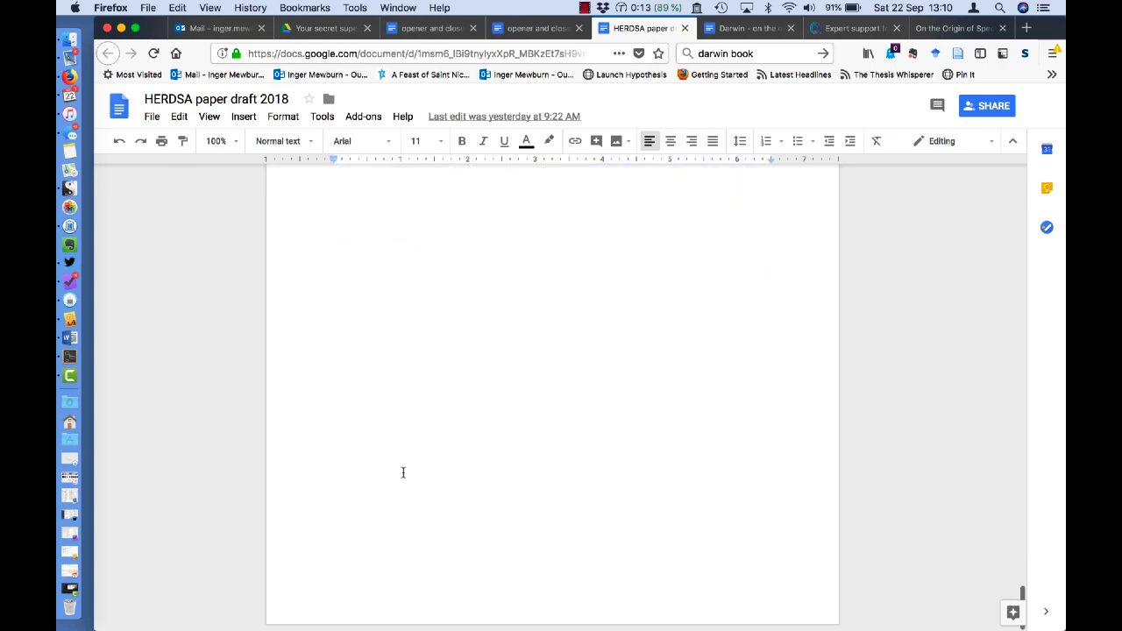
pyautogui.scroll(5, 402, 478)
pyautogui.scroll(2, 403, 478)
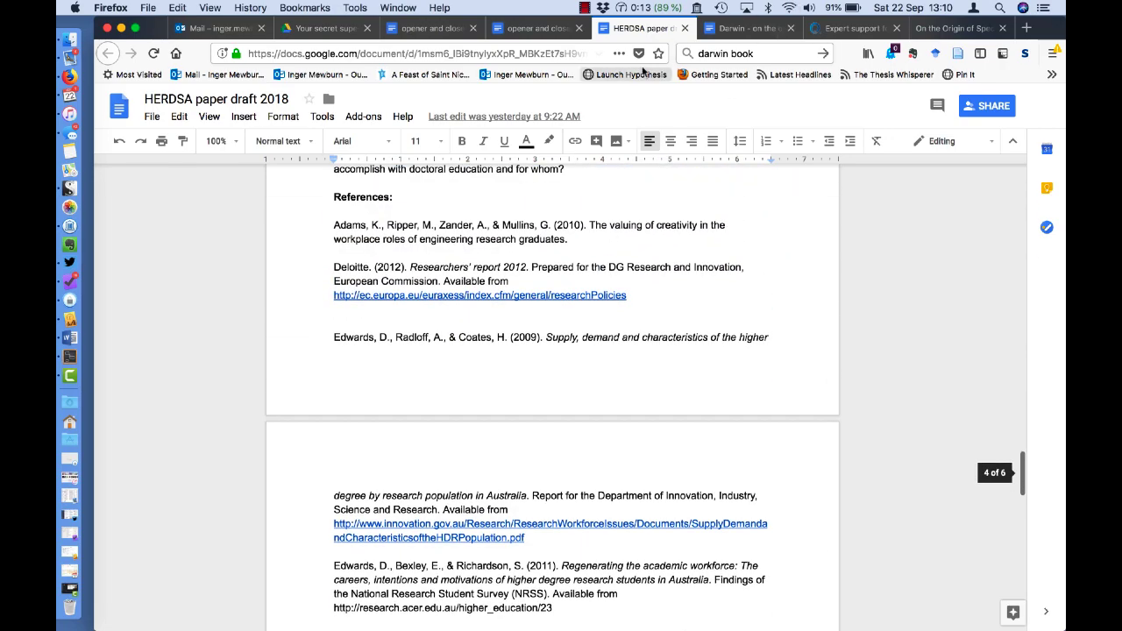
pyautogui.click(322, 29)
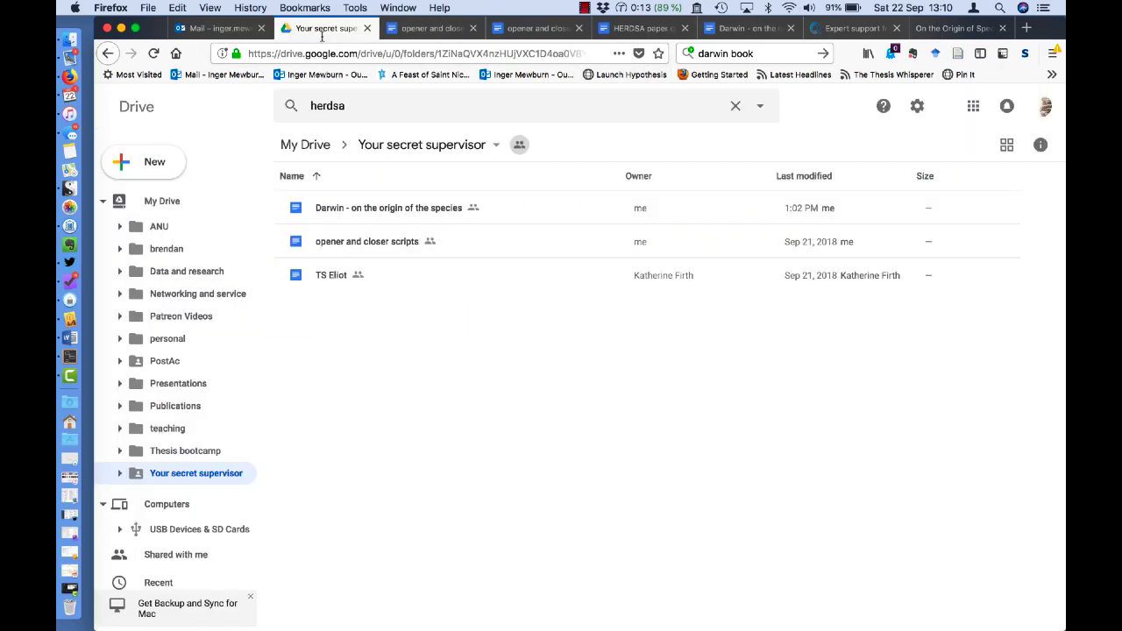
# Replace the Drive search term 'herdsa' with 'mcgy' to find the MacGyver document.
pyautogui.click(361, 105)
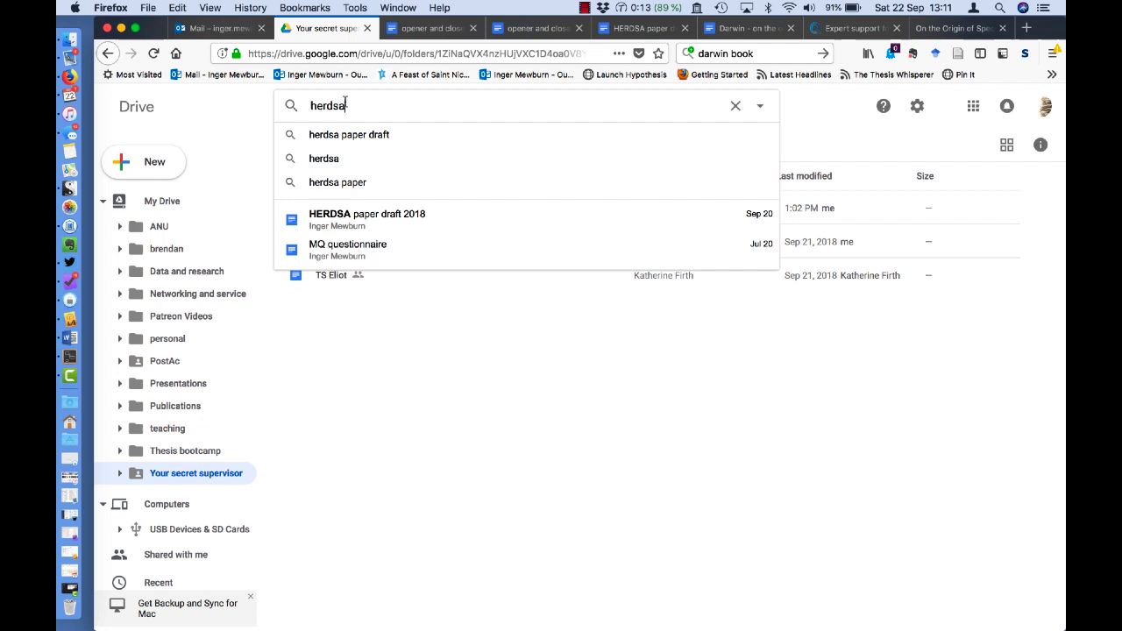
pyautogui.moveTo(349, 117); pyautogui.dragTo(311, 99)
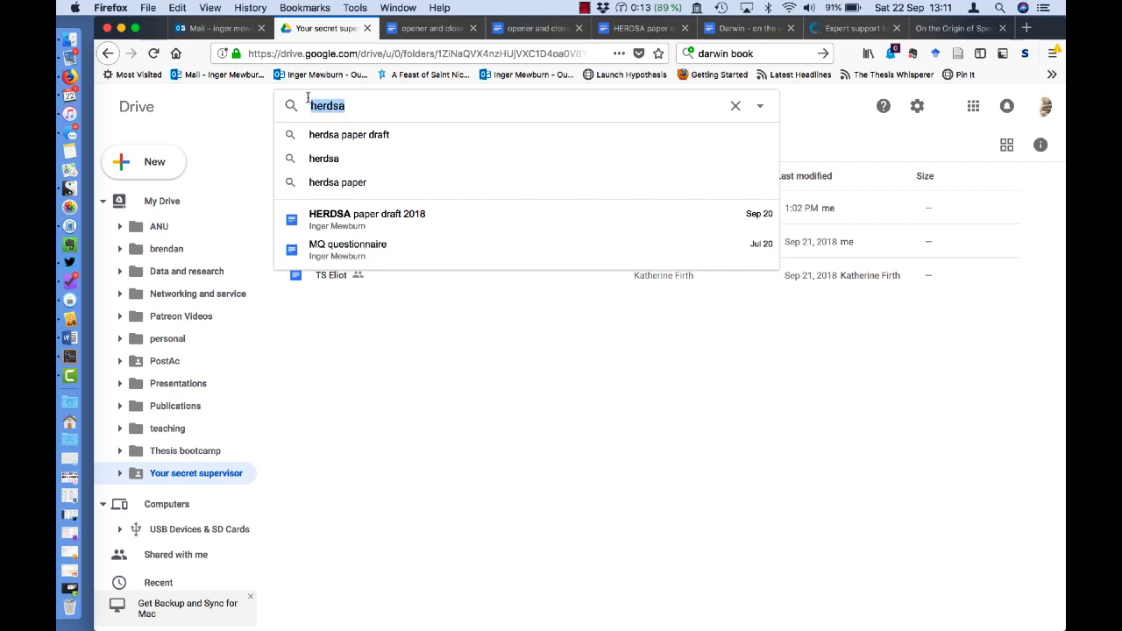
pyautogui.write('mcgy')
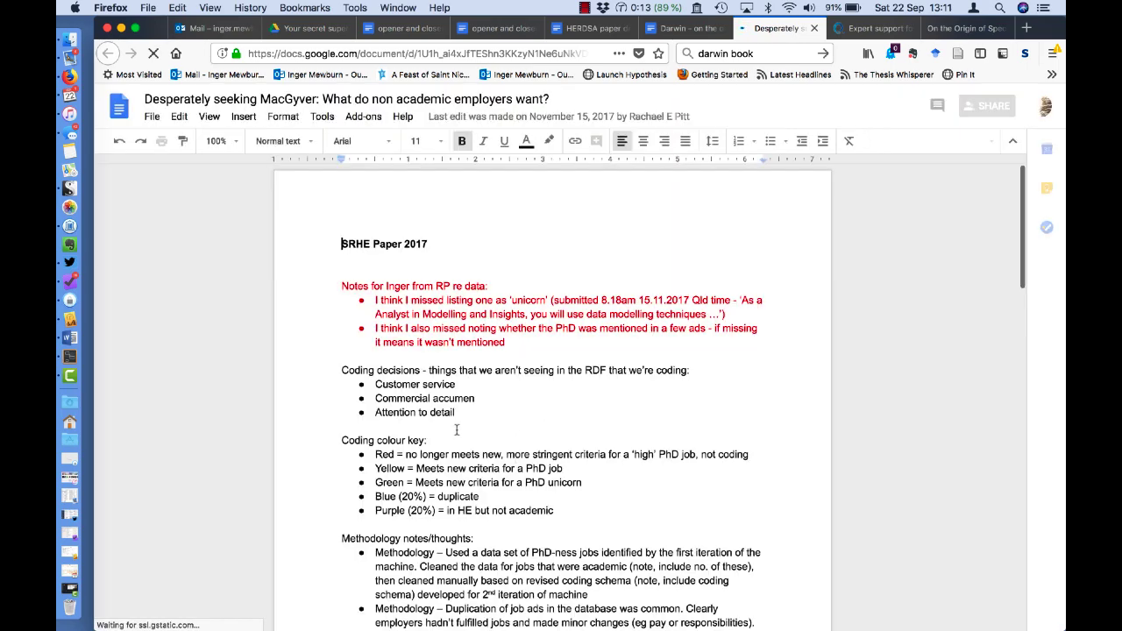
# Paste the MacGyver doc's Methodology notes into Scrivener's empty Method document.
pyautogui.scroll(-2, 456, 429)
pyautogui.scroll(-2, 457, 430)
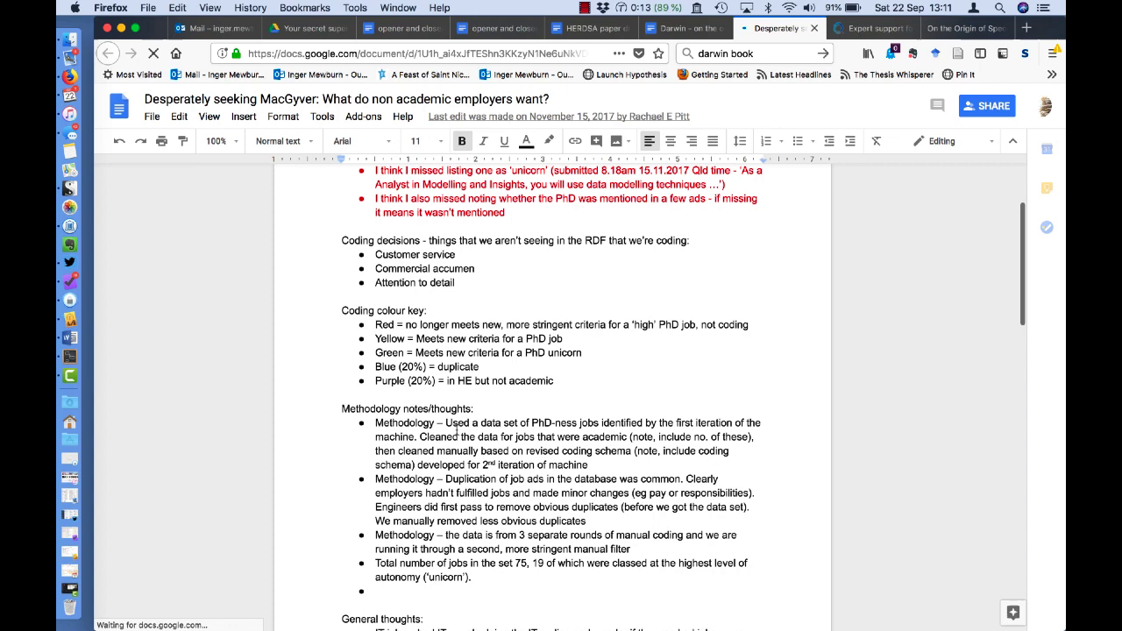
pyautogui.scroll(-2, 394, 351)
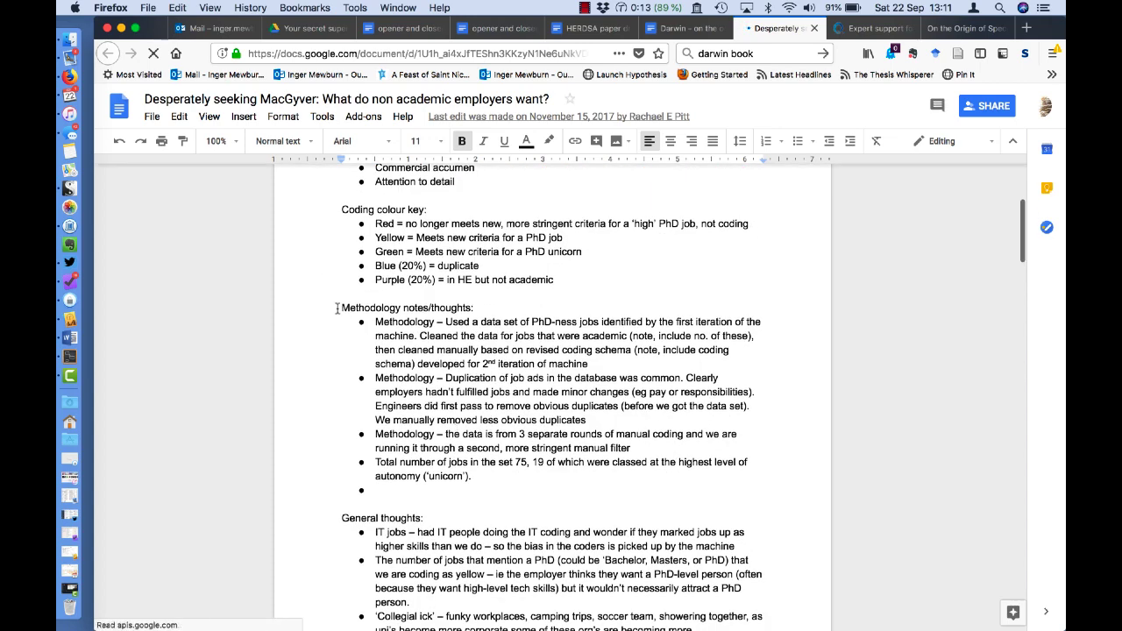
pyautogui.moveTo(433, 344)
pyautogui.mouseDown()
pyautogui.moveTo(527, 495)
pyautogui.moveTo(541, 481)
pyautogui.mouseUp()
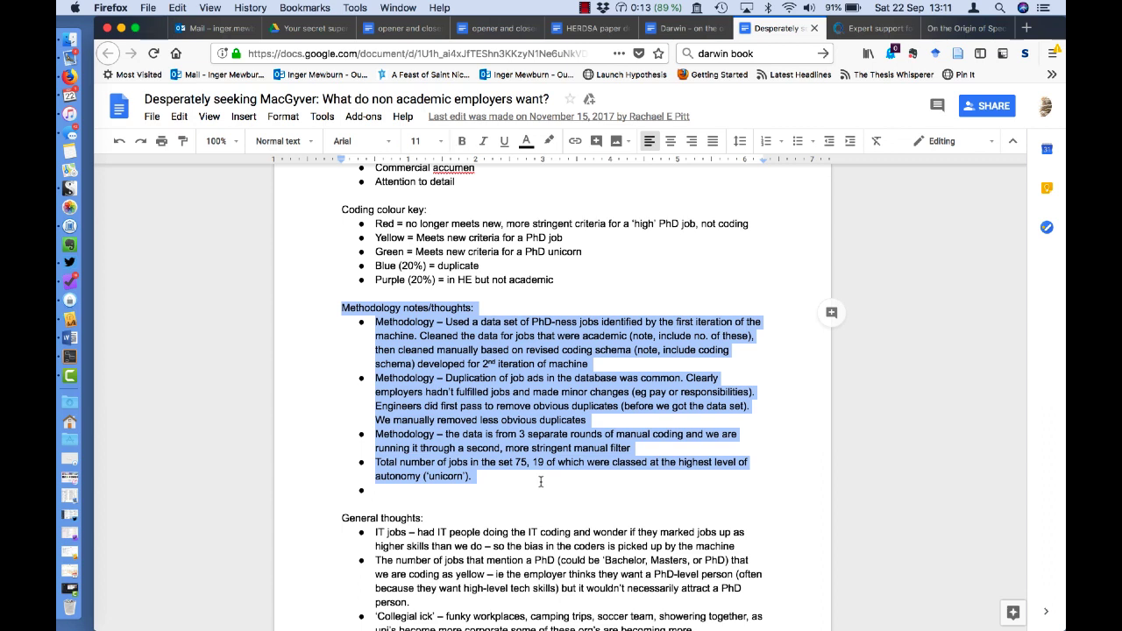
pyautogui.click(70, 188)
pyautogui.click(525, 358)
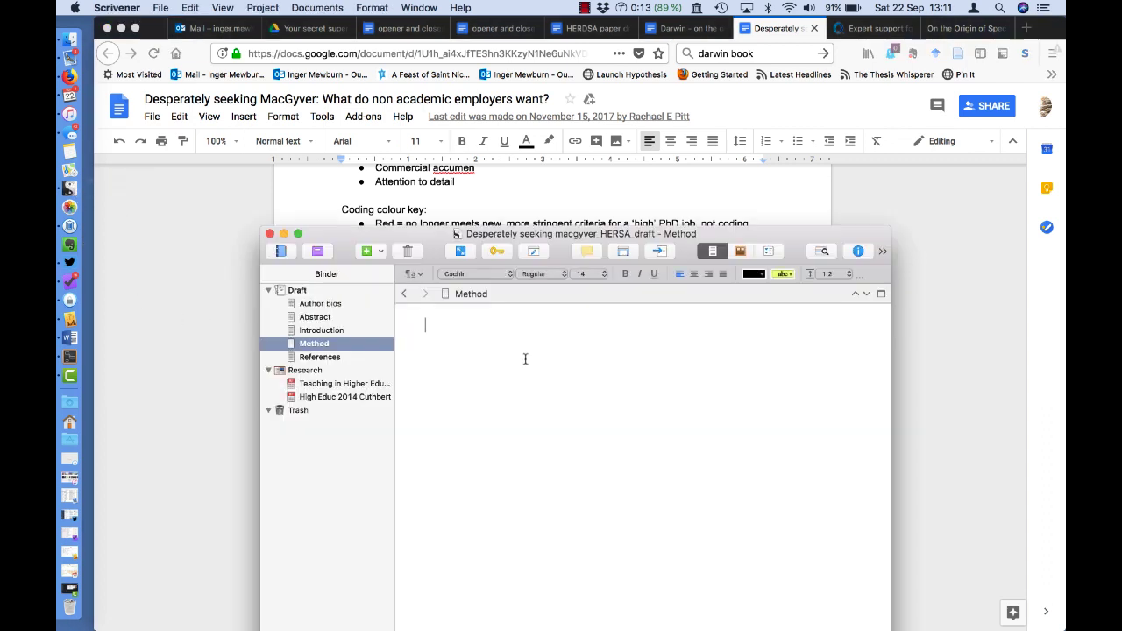
pyautogui.press('super+v')
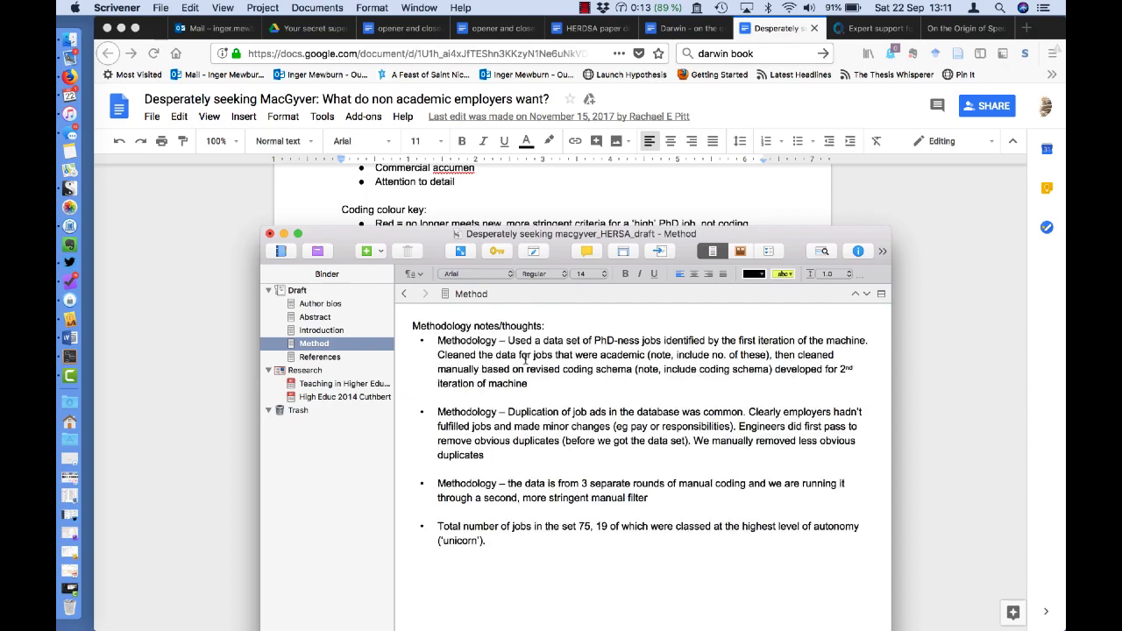
# Select and copy the Thoughts on implications section from the Google Doc.
pyautogui.click(221, 221)
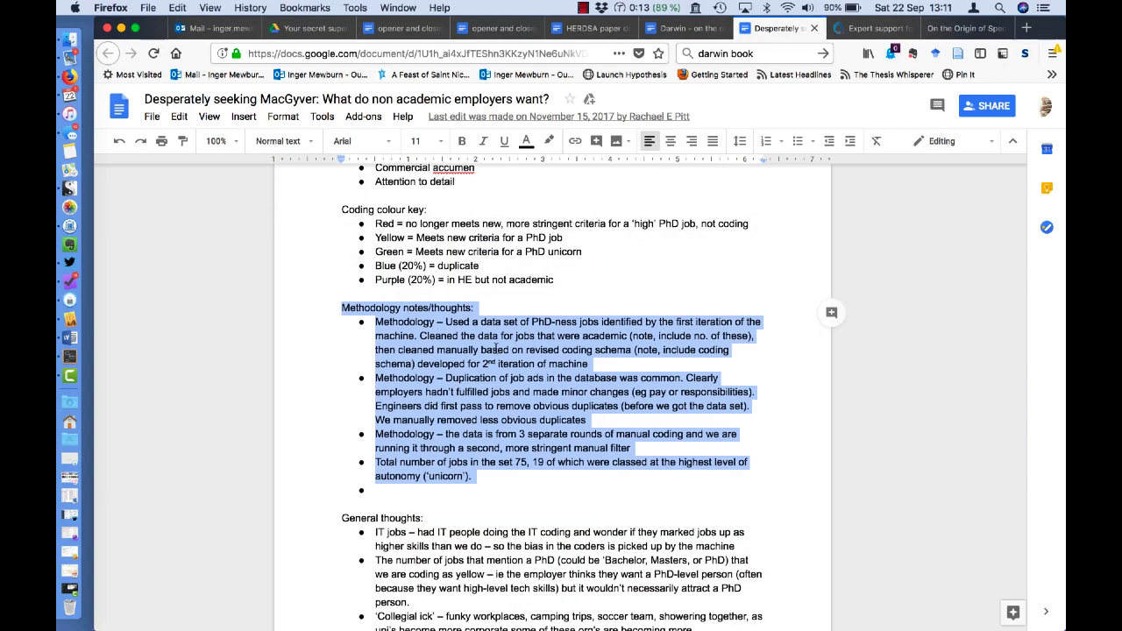
pyautogui.scroll(-4, 496, 349)
pyautogui.scroll(-3, 496, 349)
pyautogui.scroll(-3, 495, 349)
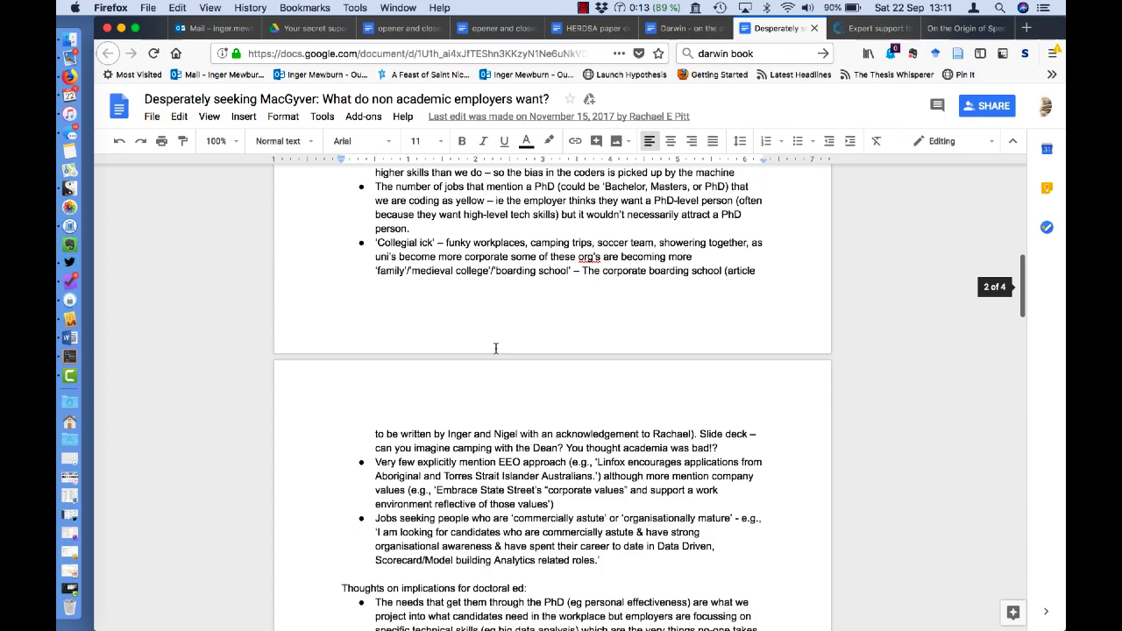
pyautogui.scroll(-1, 496, 349)
pyautogui.scroll(-3, 496, 349)
pyautogui.scroll(-3, 496, 349)
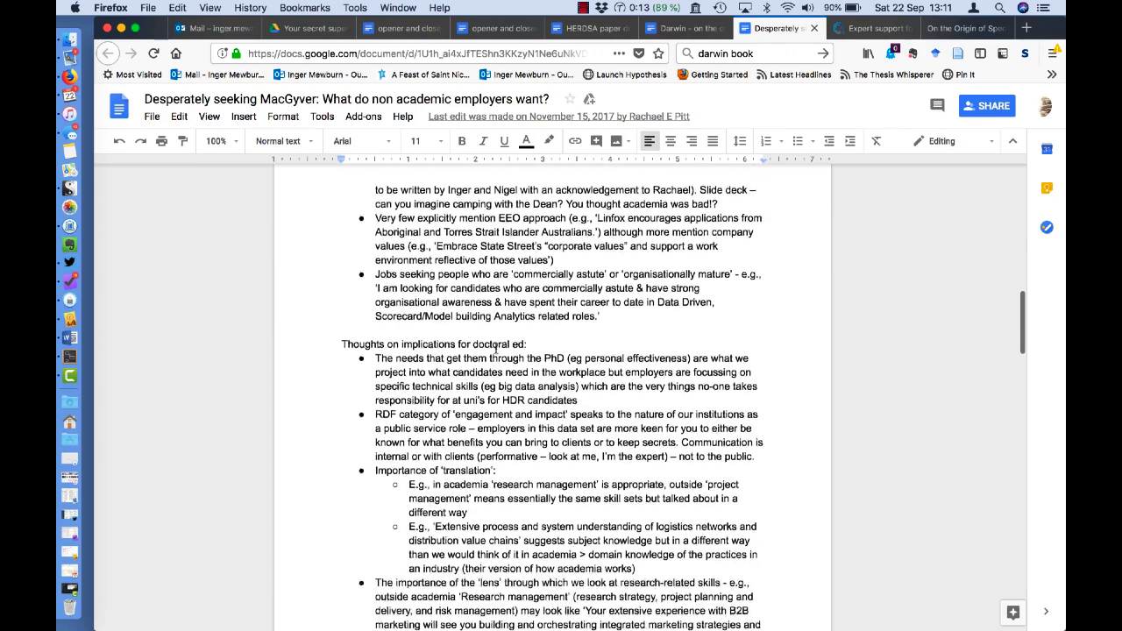
pyautogui.scroll(-5, 495, 349)
pyautogui.scroll(-2, 496, 349)
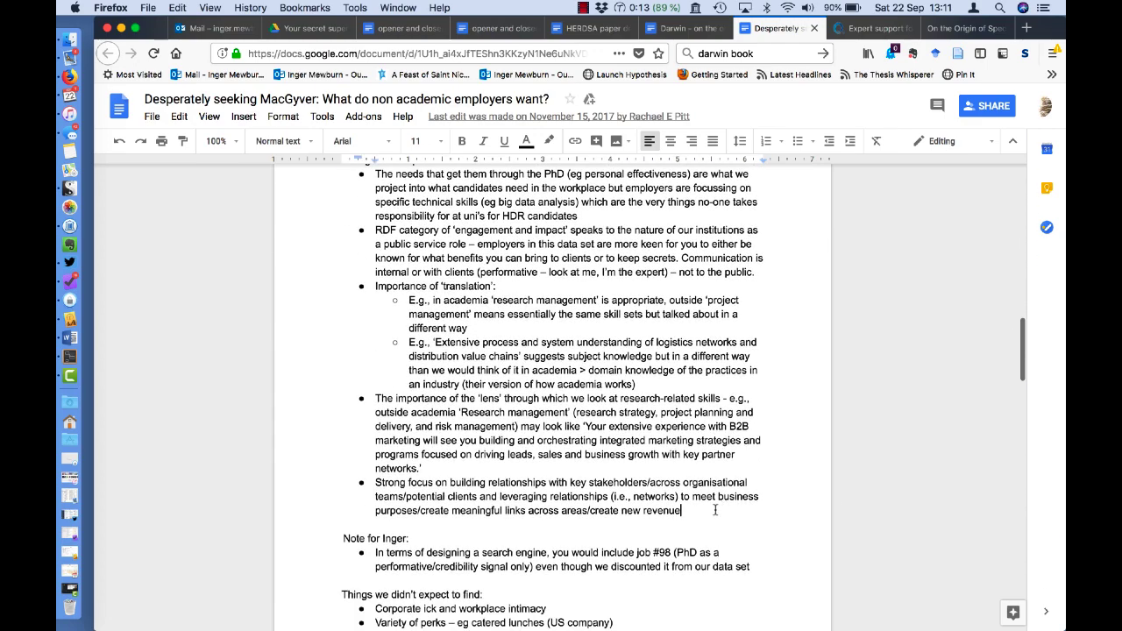
pyautogui.moveTo(715, 509)
pyautogui.mouseDown()
pyautogui.moveTo(423, 156)
pyautogui.moveTo(333, 339)
pyautogui.mouseUp()
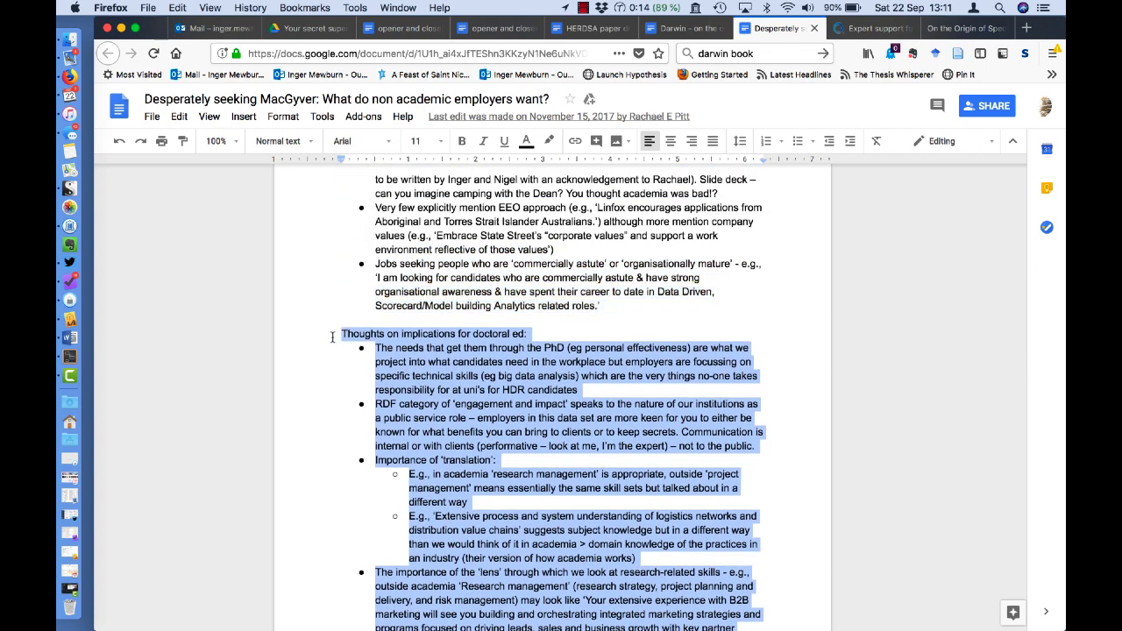
pyautogui.click(70, 189)
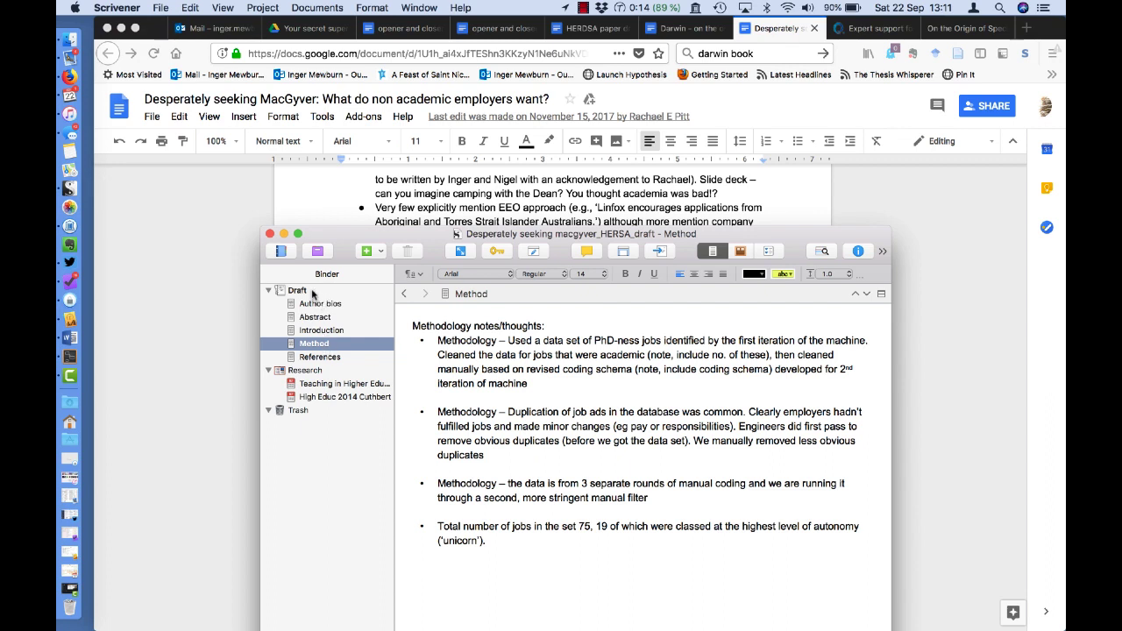
# Add an Implications document after Method and paste the implications notes into it.
pyautogui.click(313, 291)
pyautogui.click(367, 252)
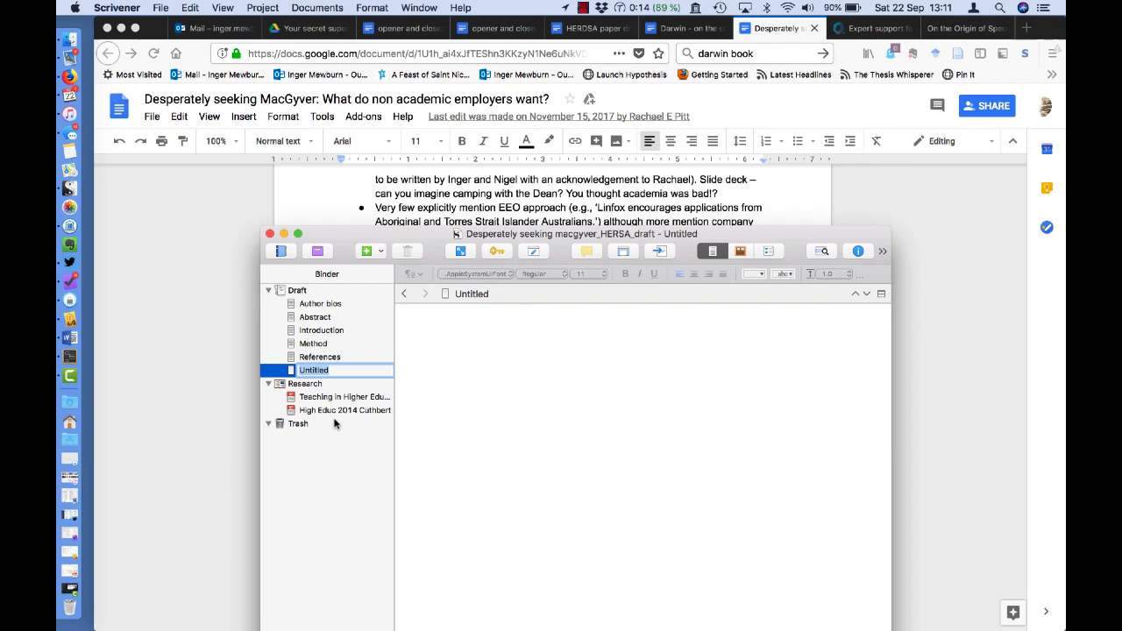
pyautogui.write('Implications')
pyautogui.press('Return')
pyautogui.moveTo(336, 371); pyautogui.dragTo(355, 355)
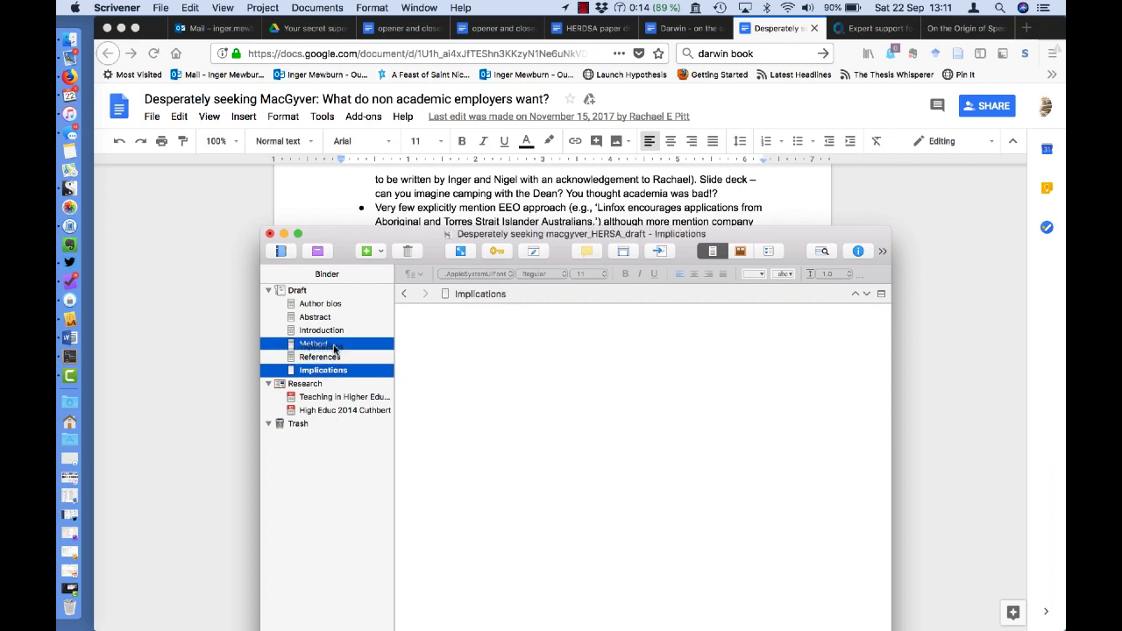
pyautogui.click(494, 363)
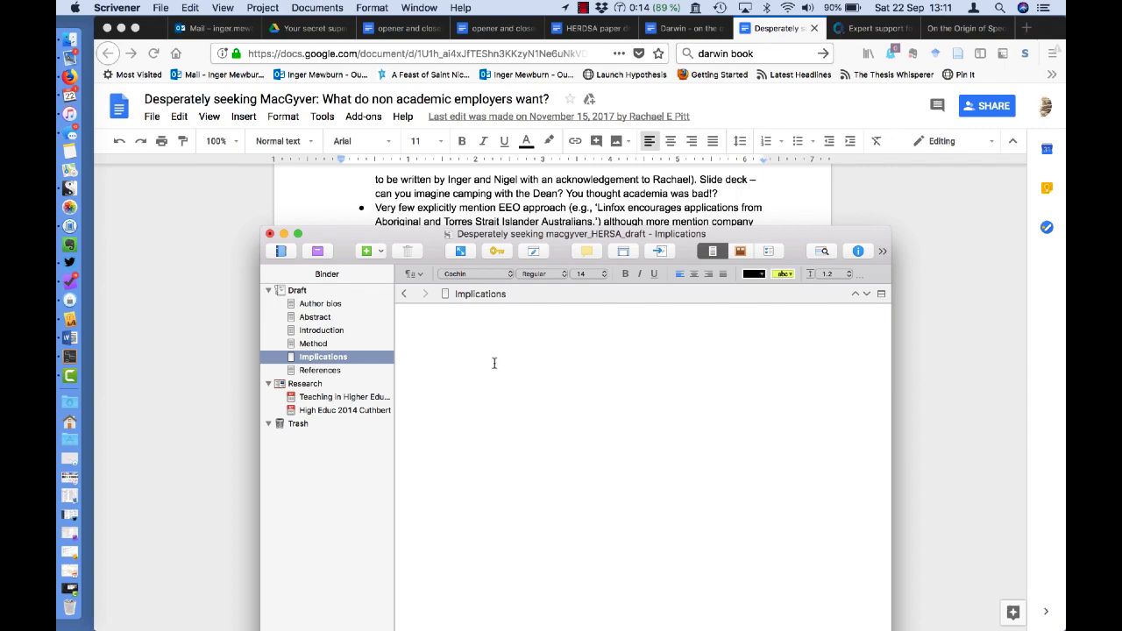
pyautogui.press('super+v')
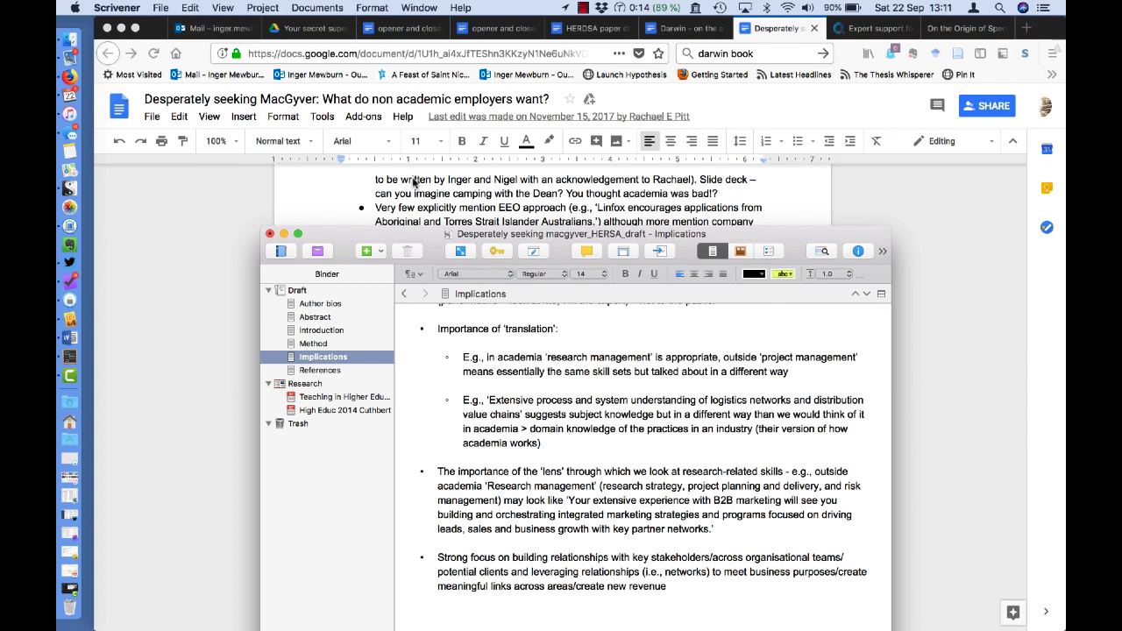
# Select the Google Doc's remaining notes, from 'Things we didn't expect to find' to the end.
pyautogui.press('super+Tab')
pyautogui.scroll(-1, 407, 450)
pyautogui.scroll(-5, 409, 505)
pyautogui.scroll(-1, 410, 505)
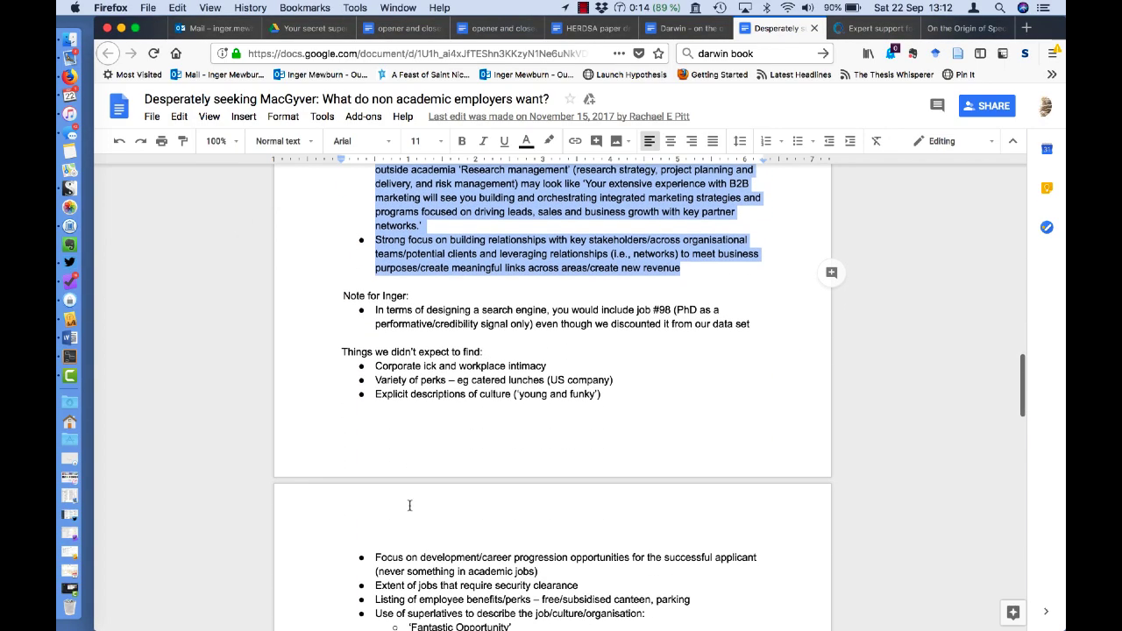
pyautogui.scroll(-4, 410, 505)
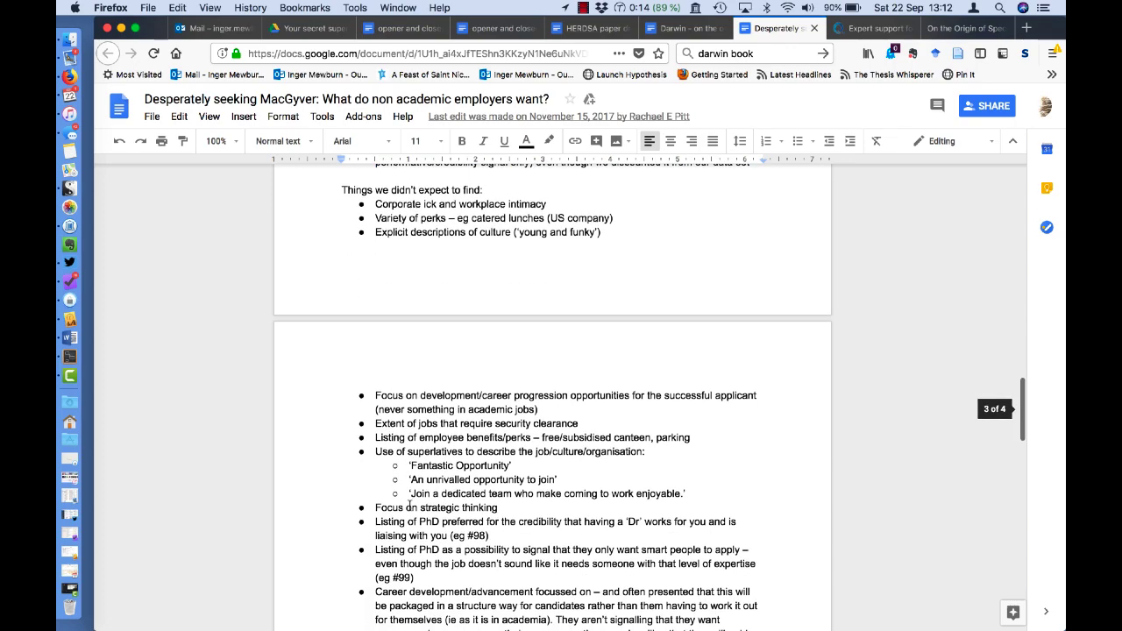
pyautogui.scroll(3, 408, 505)
pyautogui.click(343, 305)
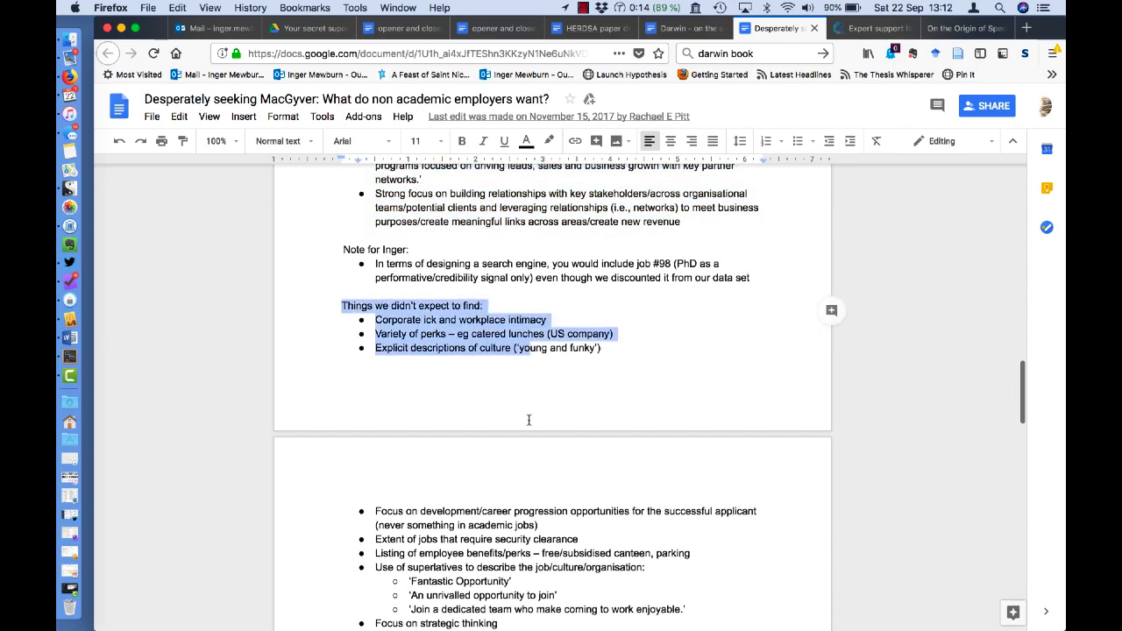
pyautogui.moveTo(343, 305)
pyautogui.mouseDown()
pyautogui.moveTo(537, 525)
pyautogui.moveTo(565, 535)
pyautogui.mouseUp()
pyautogui.scroll(-5, 536, 520)
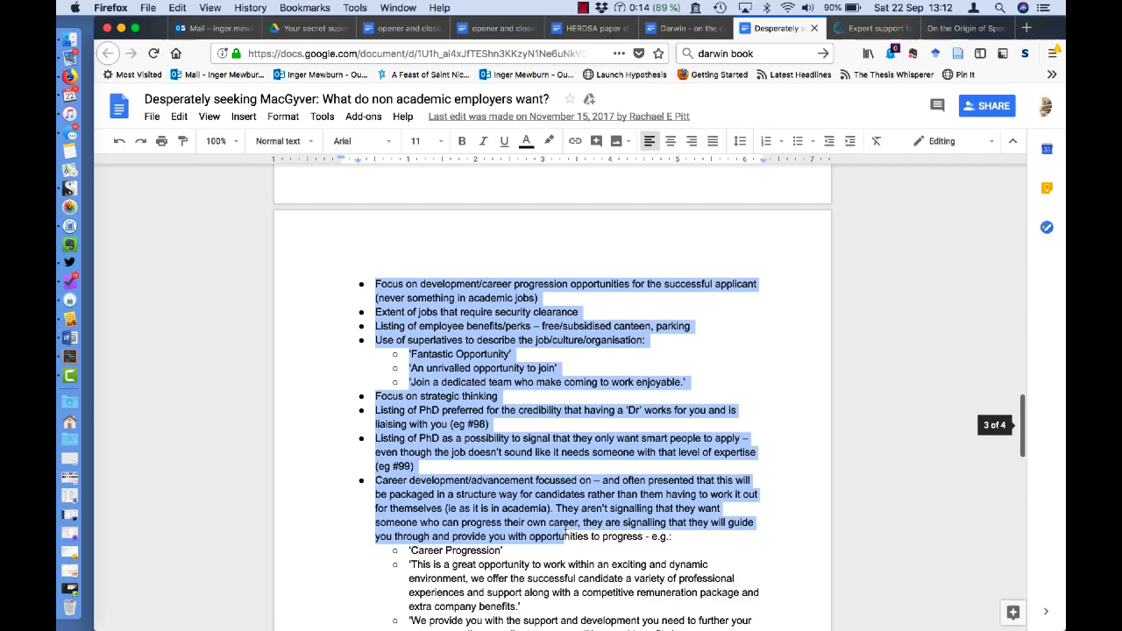
pyautogui.scroll(-4, 565, 530)
pyautogui.scroll(-4, 566, 531)
pyautogui.scroll(-4, 566, 531)
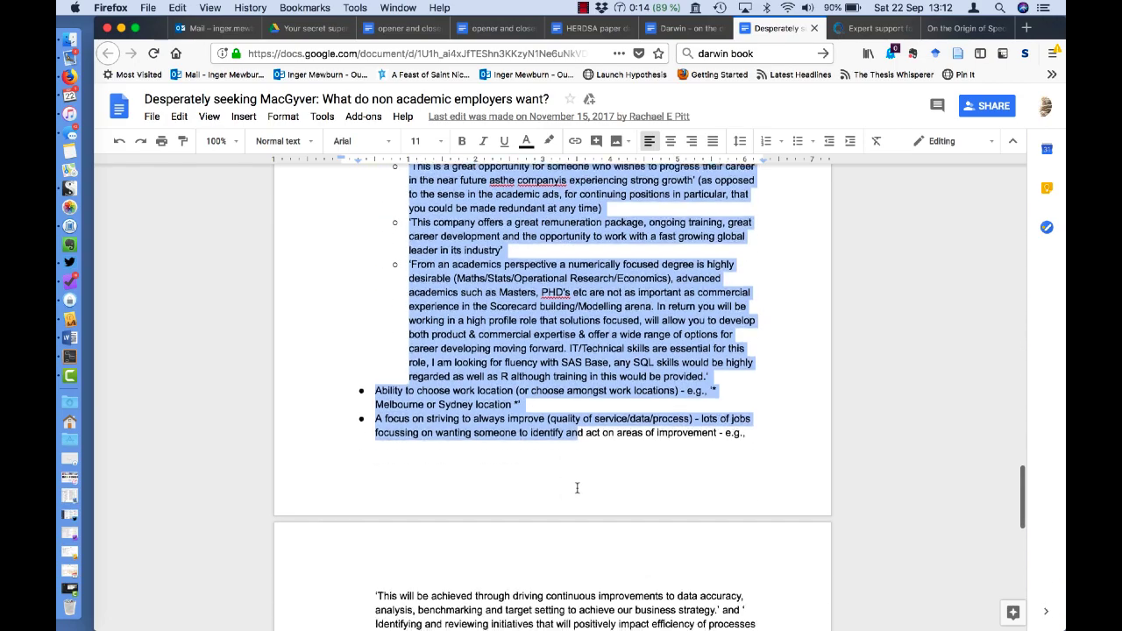
pyautogui.scroll(-4, 566, 530)
pyautogui.moveTo(566, 531); pyautogui.dragTo(596, 460)
pyautogui.scroll(-2, 456, 386)
pyautogui.scroll(-2, 313, 305)
pyautogui.moveTo(313, 306); pyautogui.dragTo(659, 420)
pyautogui.press('super+c')
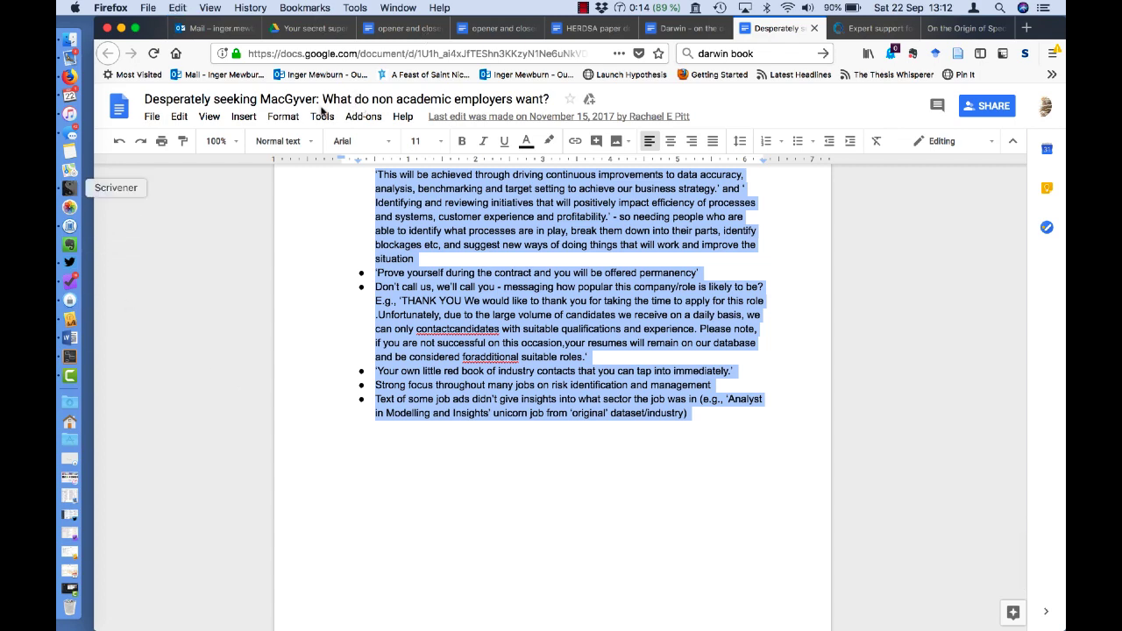
# Create a Rachael's notes document in Research and paste the remaining MacGyver findings into it.
pyautogui.click(71, 188)
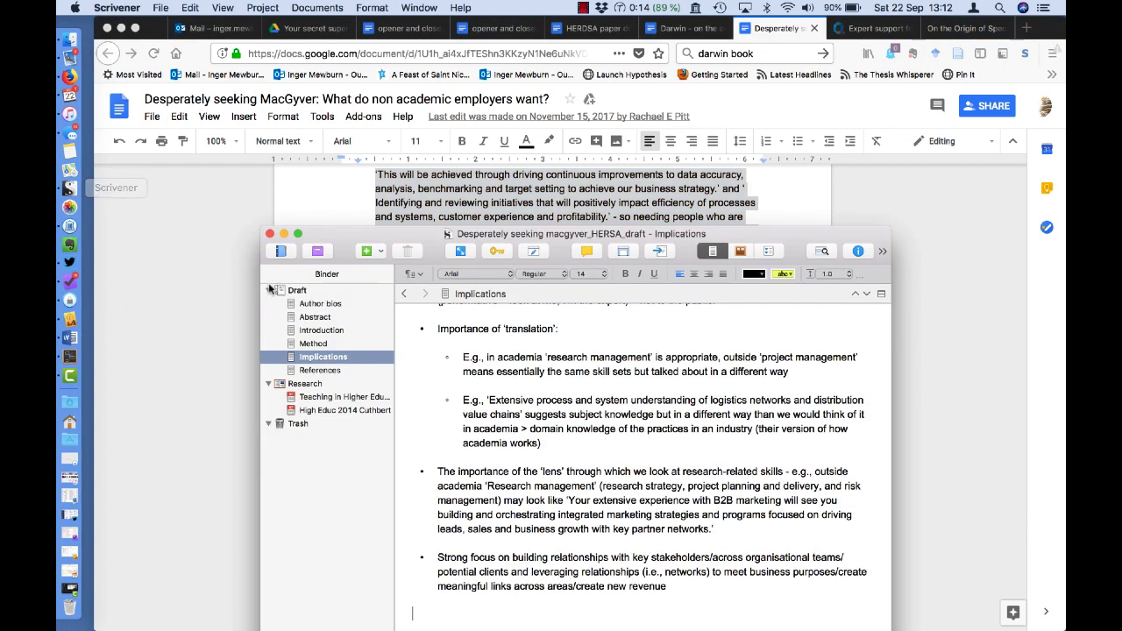
pyautogui.click(320, 383)
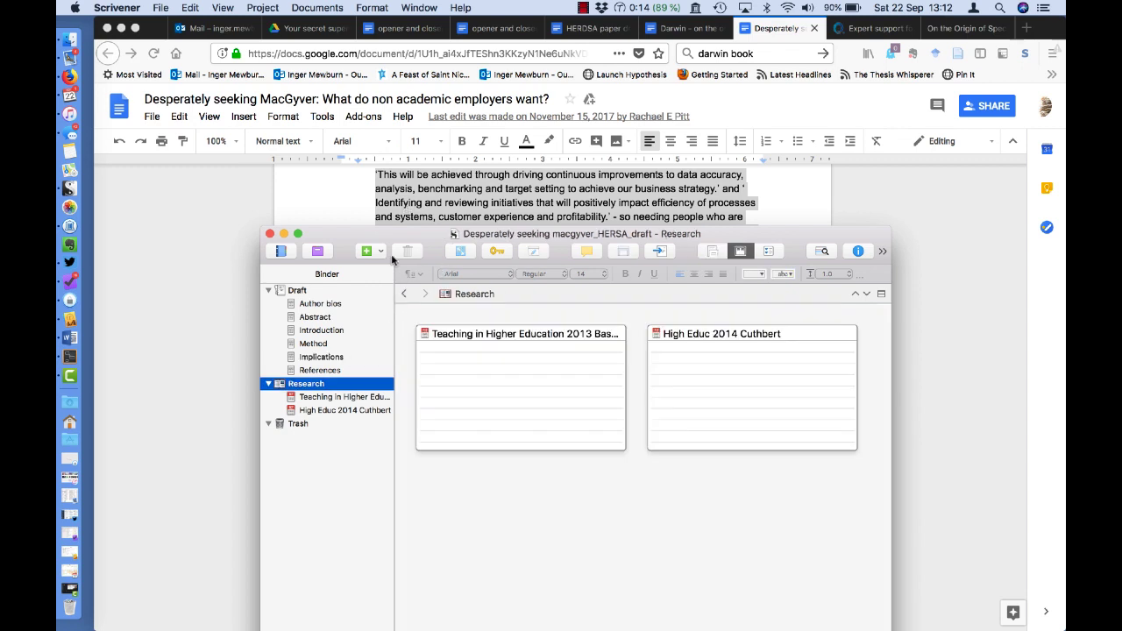
pyautogui.click(368, 251)
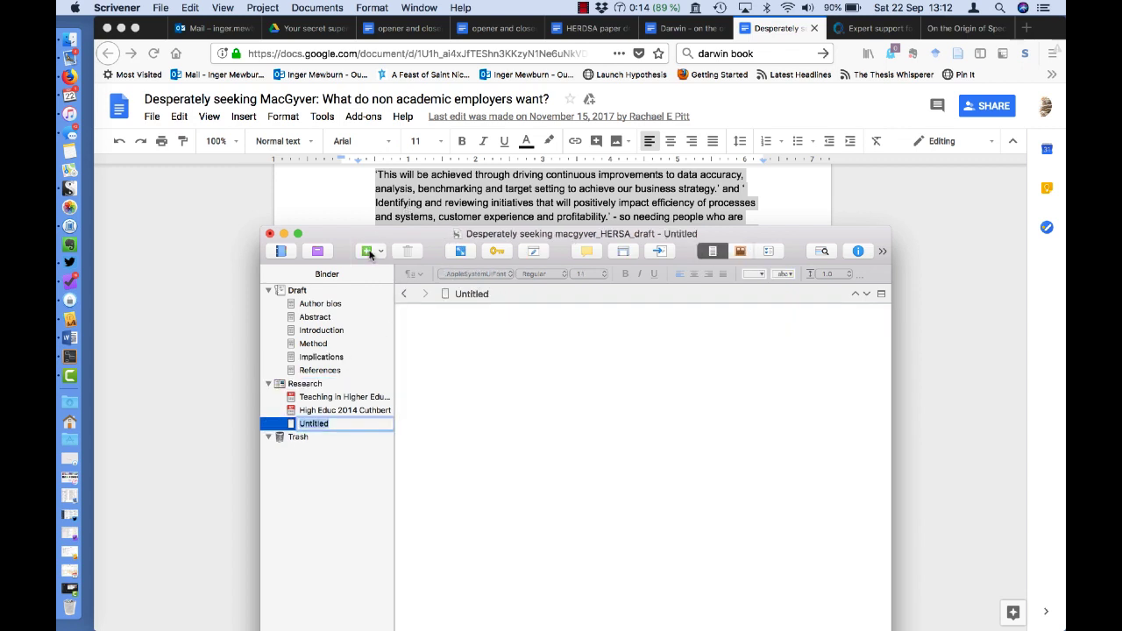
pyautogui.write('Re')
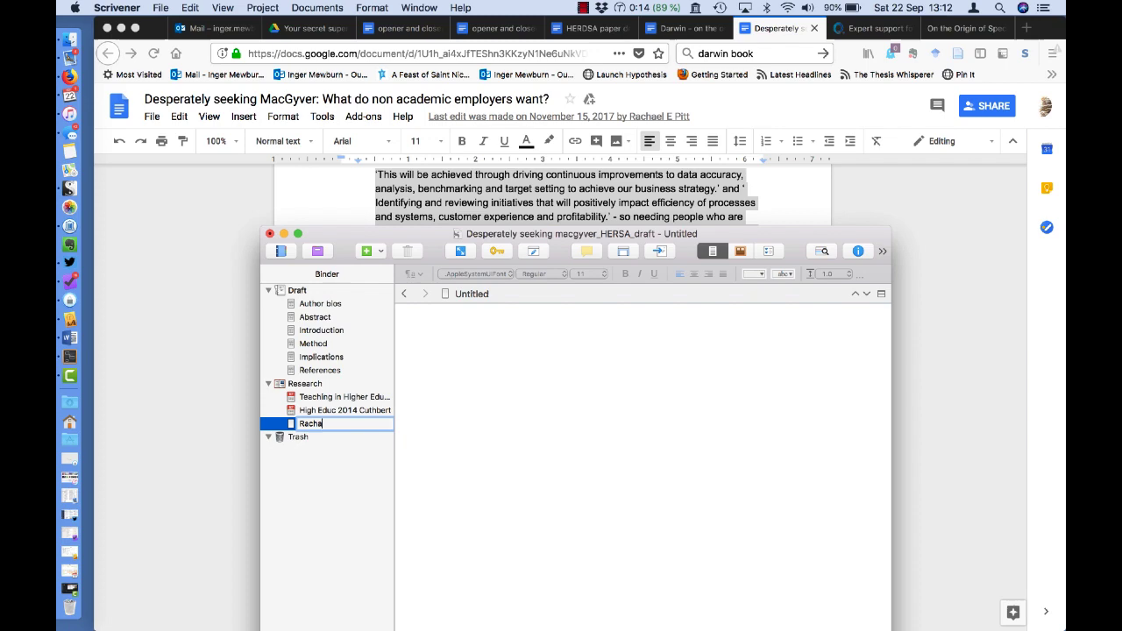
pyautogui.write("el's notes")
pyautogui.press('Return')
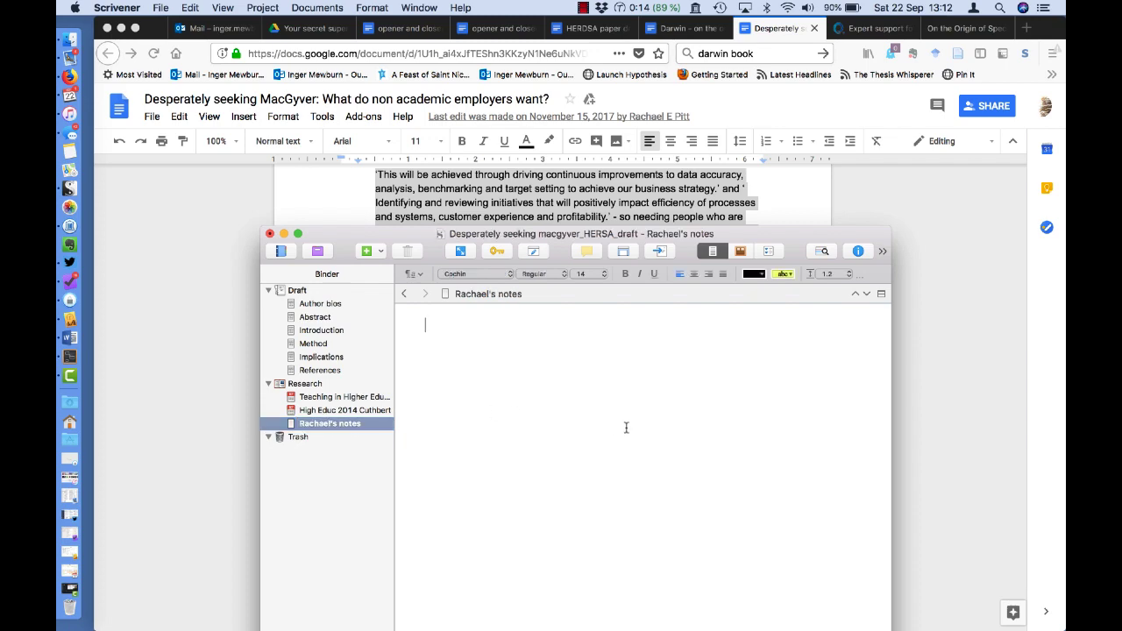
pyautogui.press('super+v')
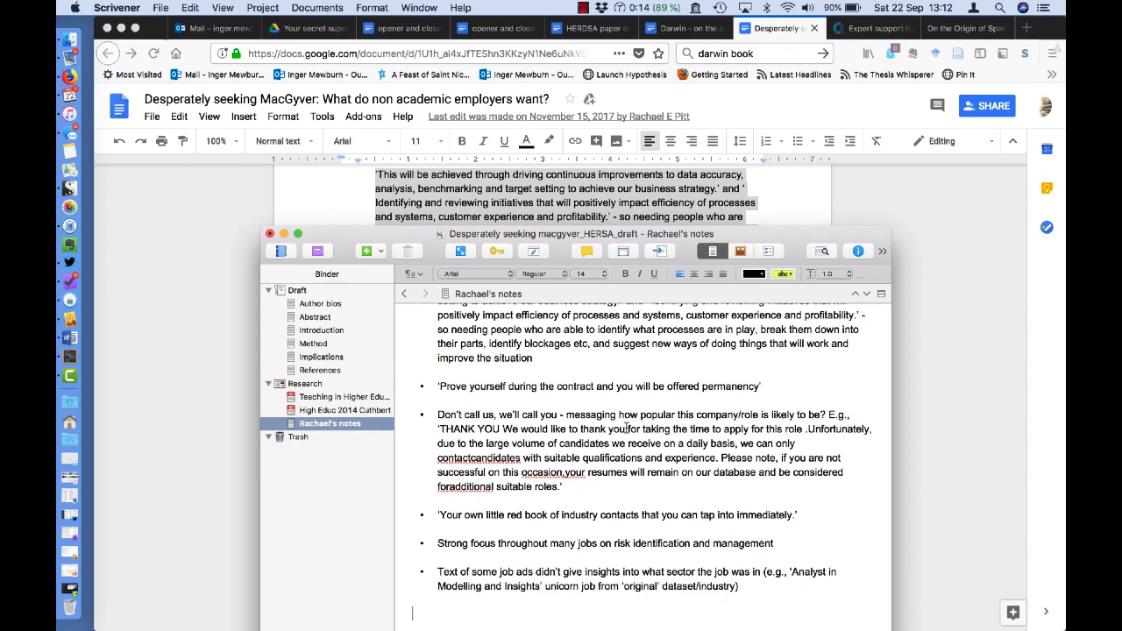
pyautogui.scroll(15, 626, 428)
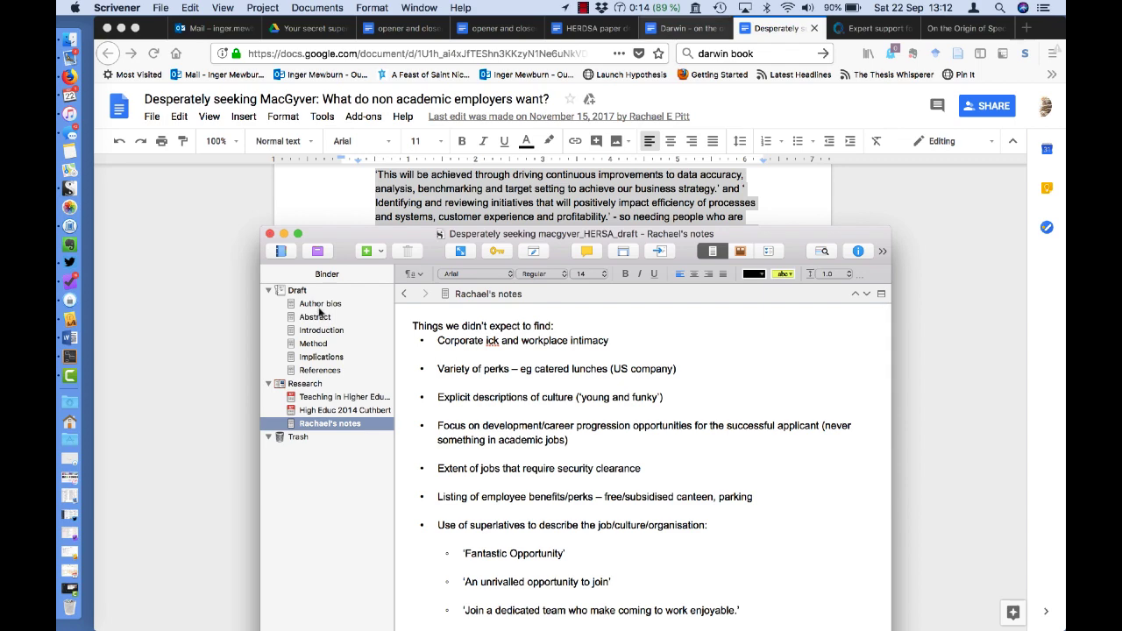
pyautogui.press('super+Tab')
# Return to the Your secret supervisor Drive folder and search for the McGyver presentation.
pyautogui.press('super+2')
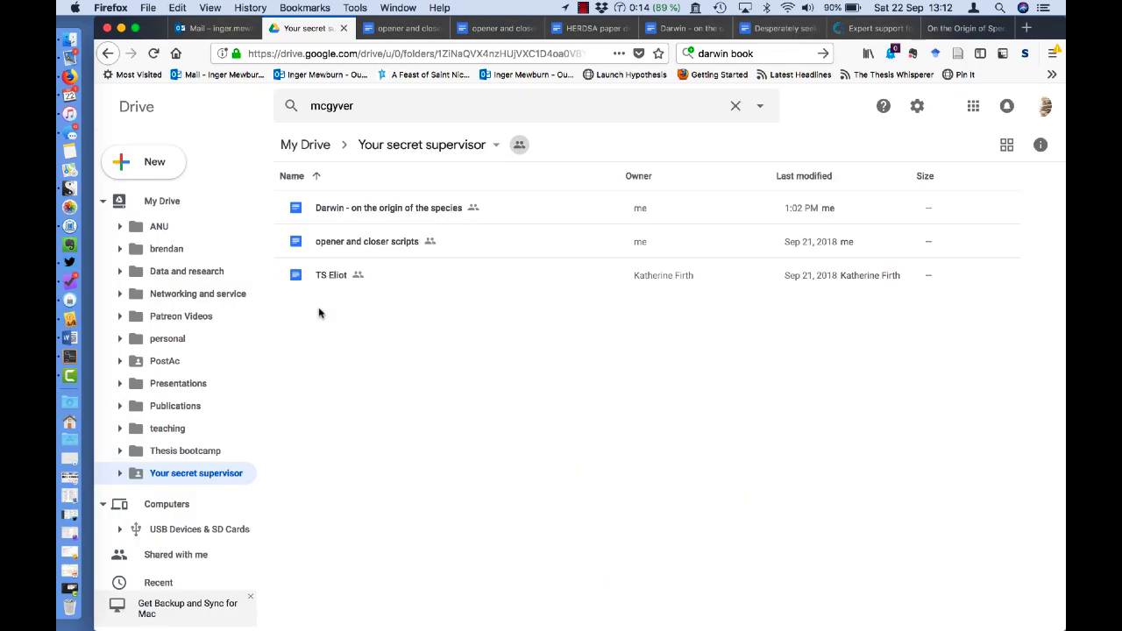
pyautogui.press('/')
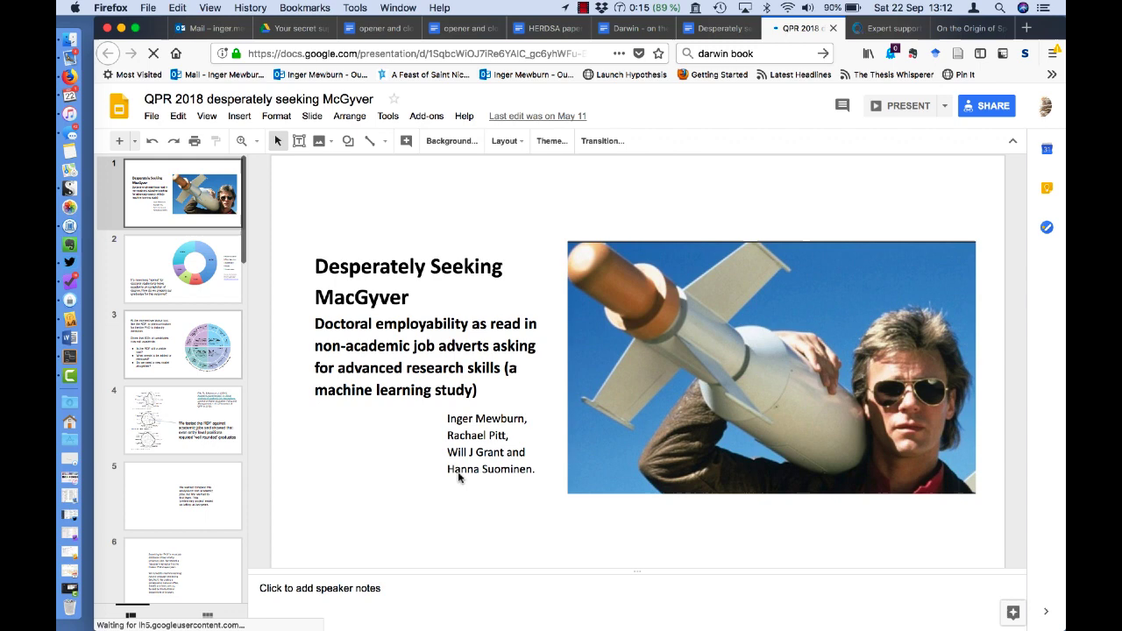
# Page down the filmstrip to slide 15's radar charts, then switch to the MacGyver document.
pyautogui.scroll(-3, 321, 388)
pyautogui.scroll(-1, 313, 371)
pyautogui.scroll(-2, 304, 388)
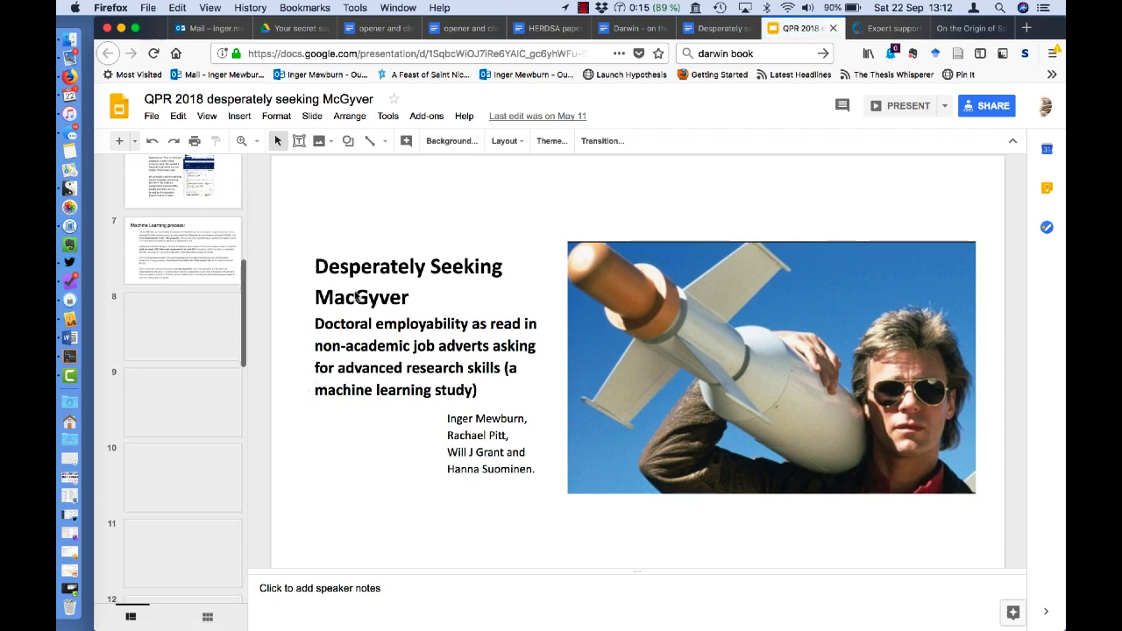
pyautogui.scroll(-2, 378, 263)
pyautogui.scroll(-4, 404, 440)
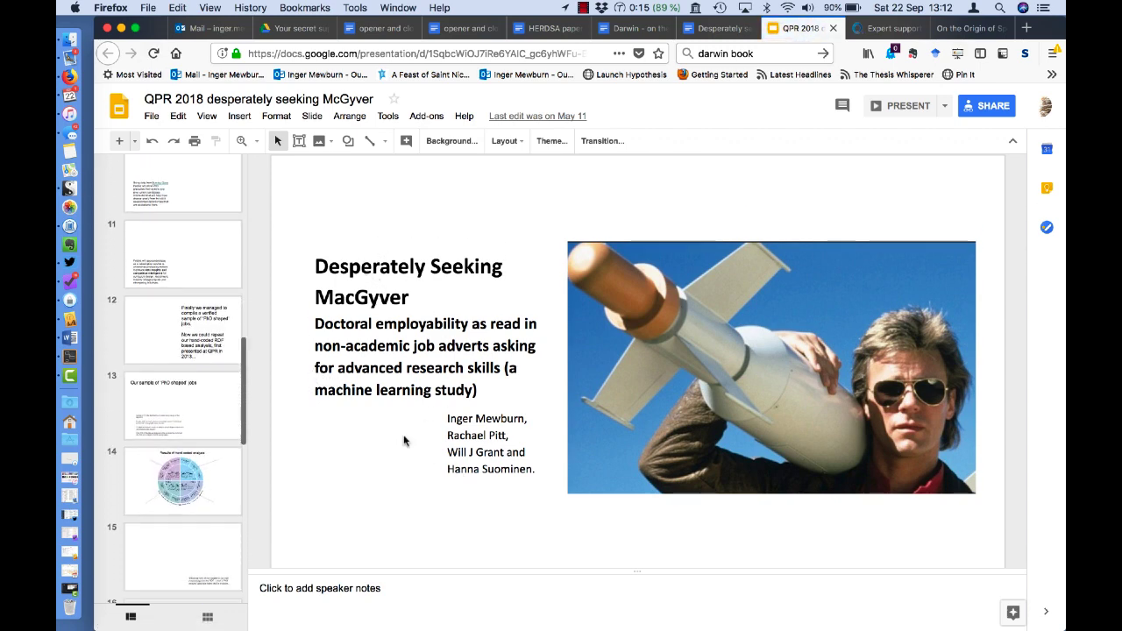
pyautogui.scroll(-2, 403, 369)
pyautogui.scroll(-2, 402, 255)
pyautogui.scroll(-1, 386, 149)
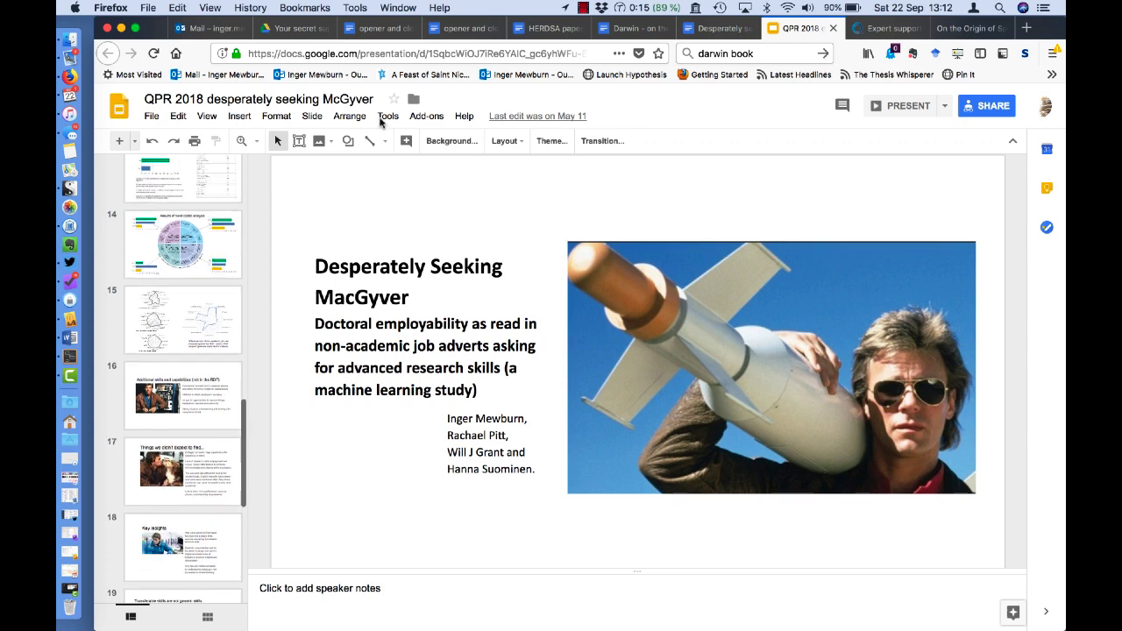
pyautogui.click(182, 320)
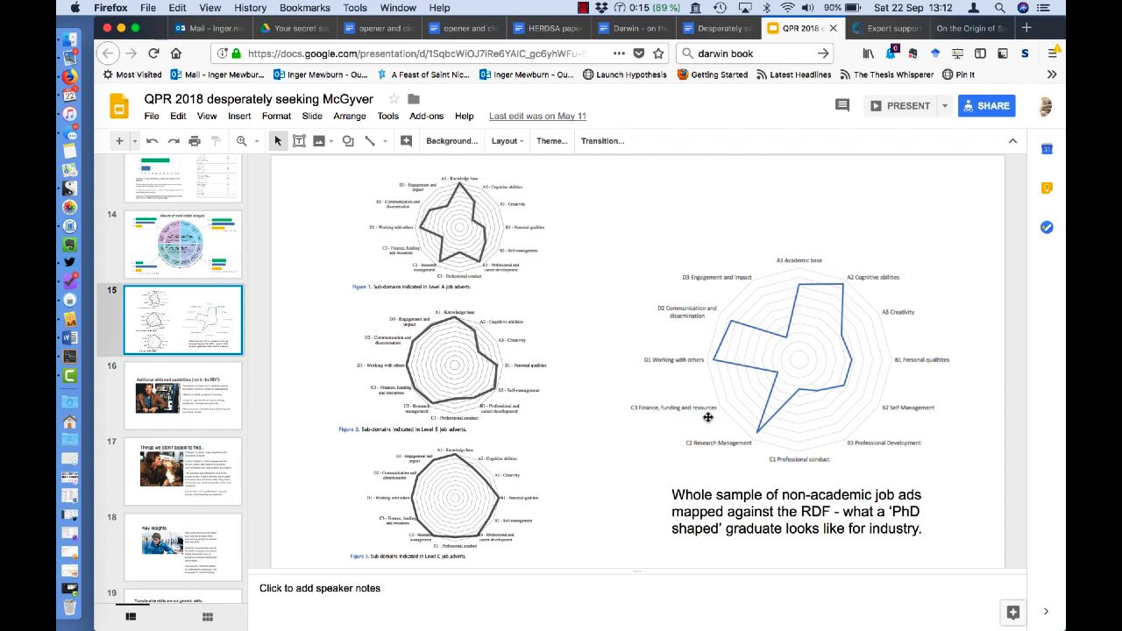
pyautogui.click(715, 28)
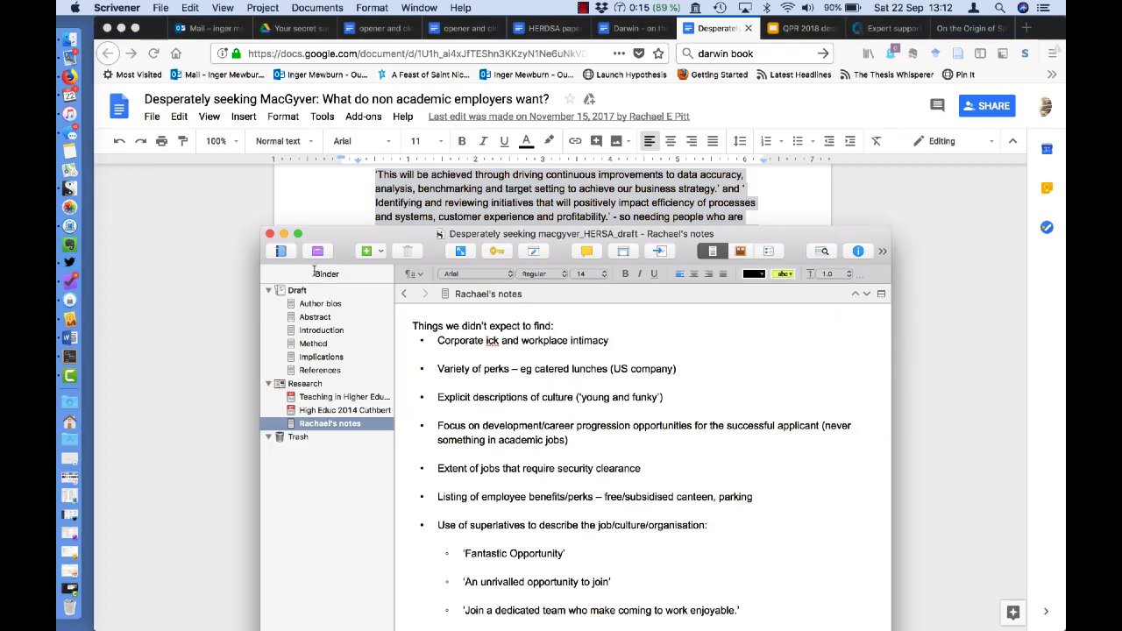
# Add the radar-chart screen shot from Finder Recents into Scrivener's Research folder.
pyautogui.press('super+ctrl+r')
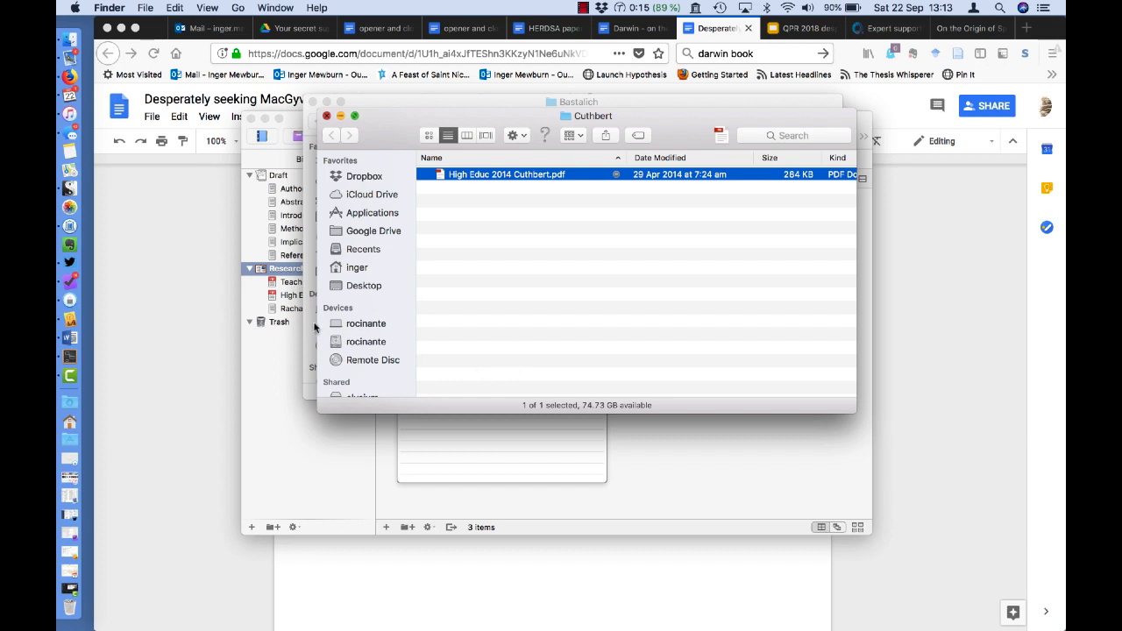
pyautogui.press('super+w')
pyautogui.press('super+w')
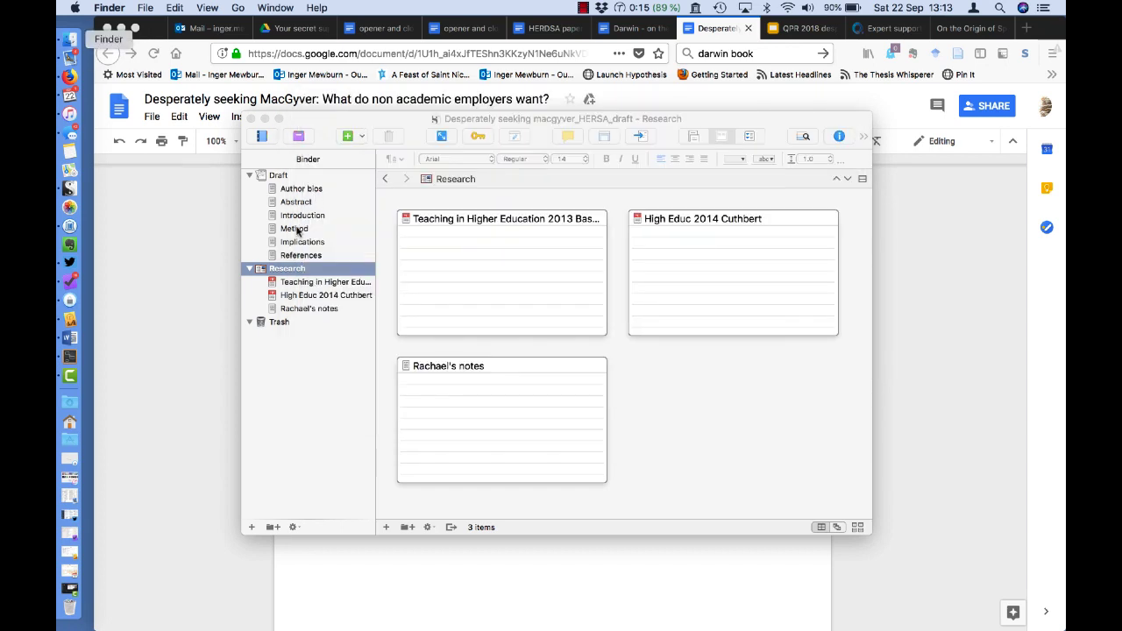
pyautogui.press('super+n')
pyautogui.moveTo(352, 88)
pyautogui.mouseDown()
pyautogui.moveTo(469, 376)
pyautogui.moveTo(714, 443)
pyautogui.mouseUp()
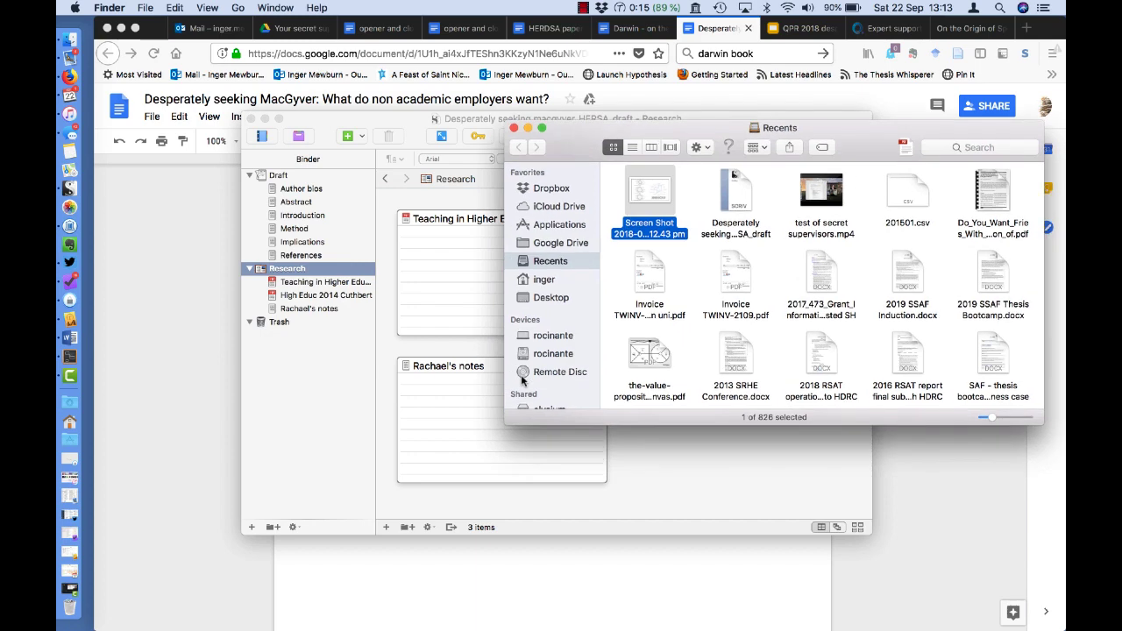
pyautogui.moveTo(649, 202); pyautogui.dragTo(289, 316)
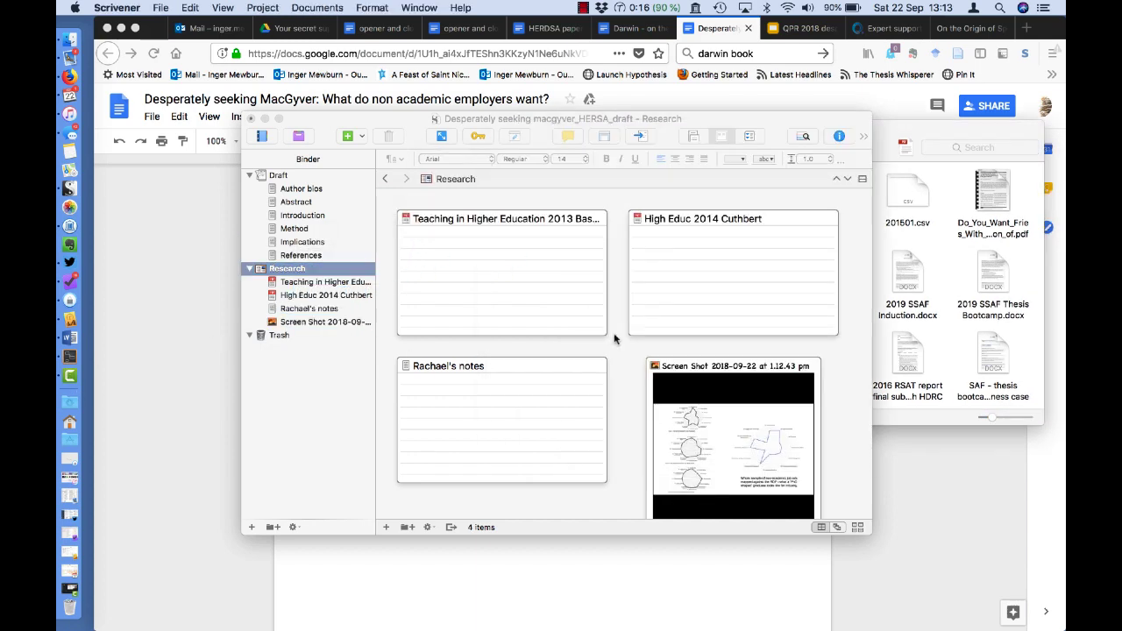
pyautogui.click(456, 350)
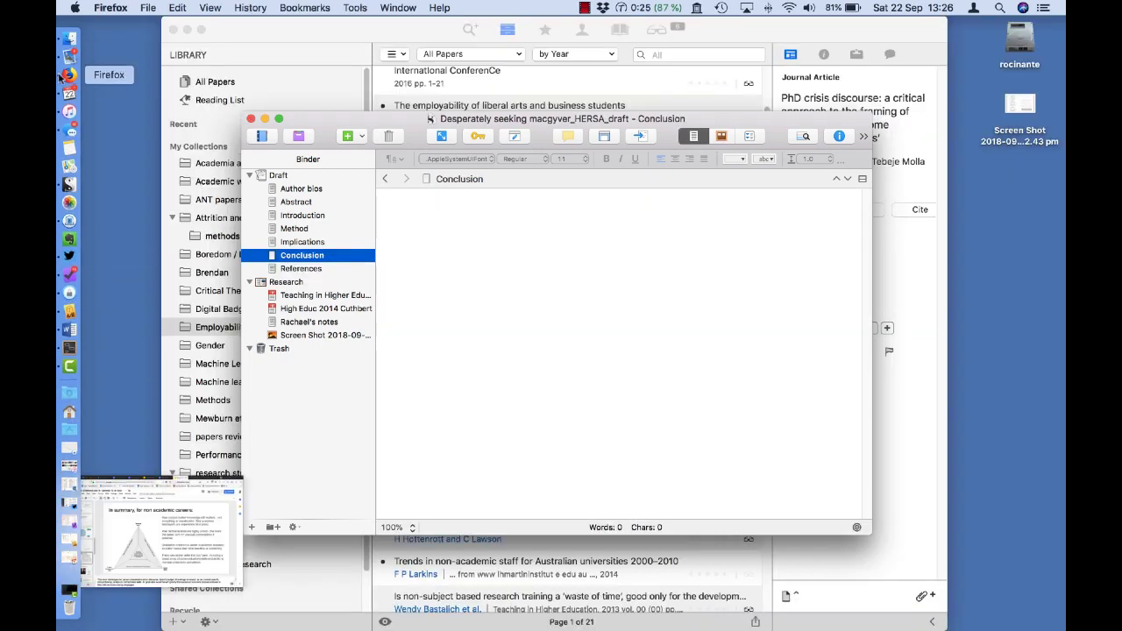
# Paste slide 18's four summary paragraphs into Scrivener's empty Conclusion document.
pyautogui.click(63, 76)
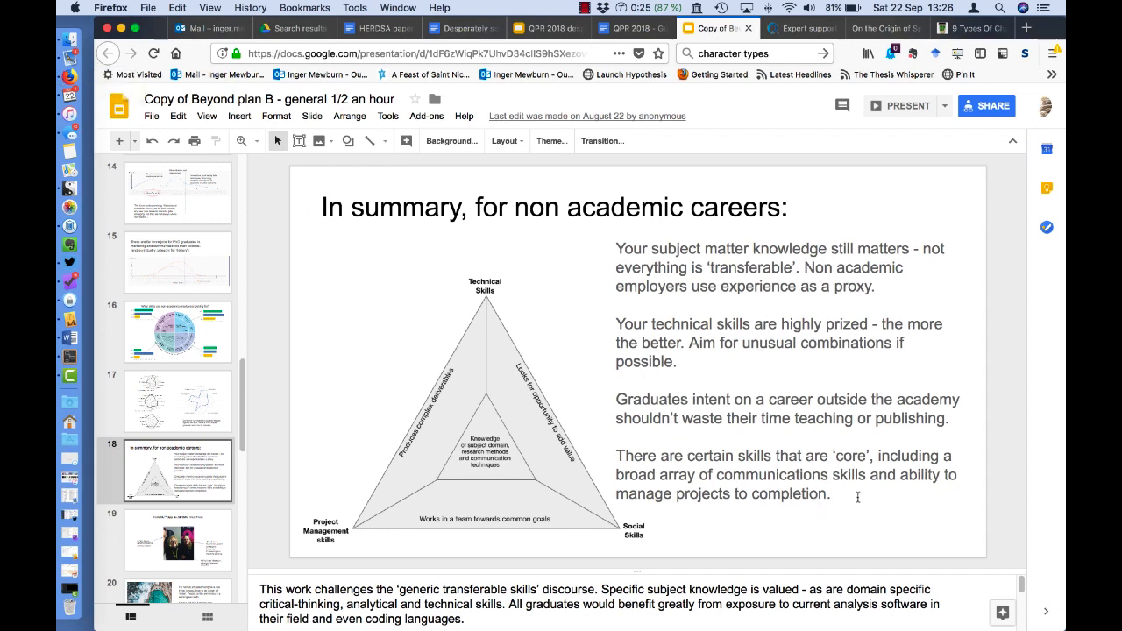
pyautogui.moveTo(858, 498)
pyautogui.mouseDown()
pyautogui.moveTo(628, 257)
pyautogui.moveTo(600, 178)
pyautogui.mouseUp()
pyautogui.press('super+c')
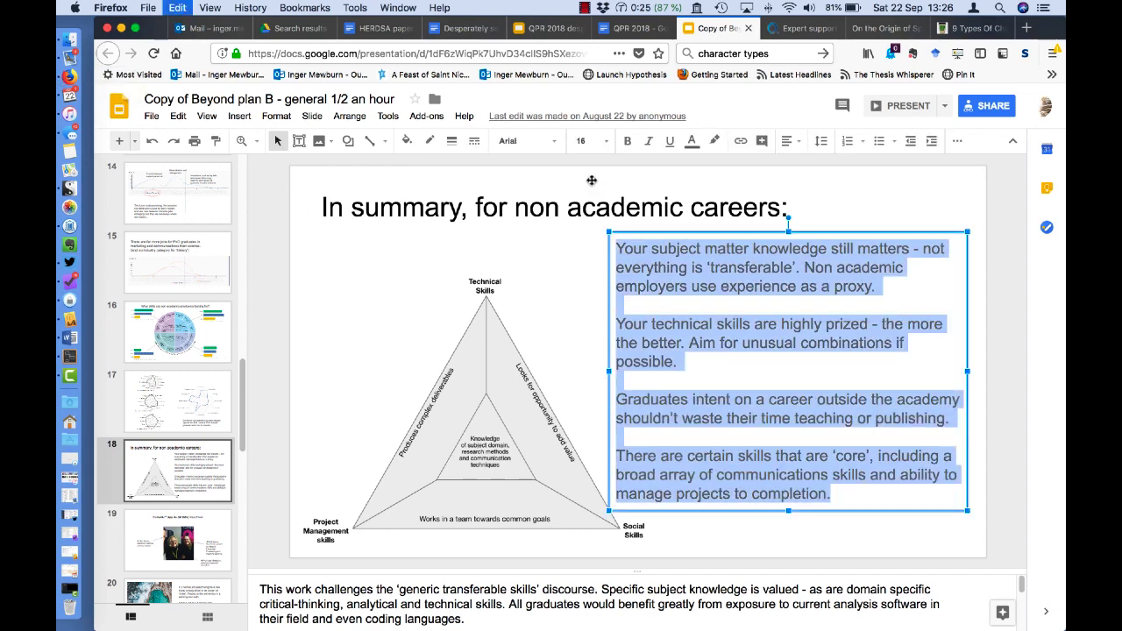
pyautogui.click(63, 187)
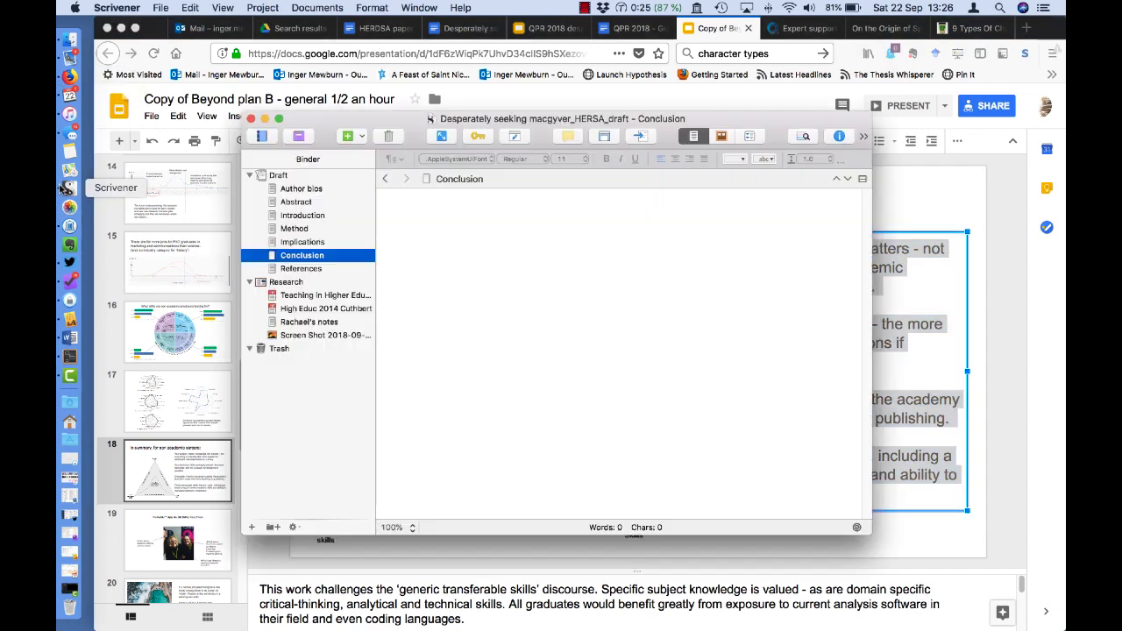
pyautogui.click(483, 298)
pyautogui.press('super+v')
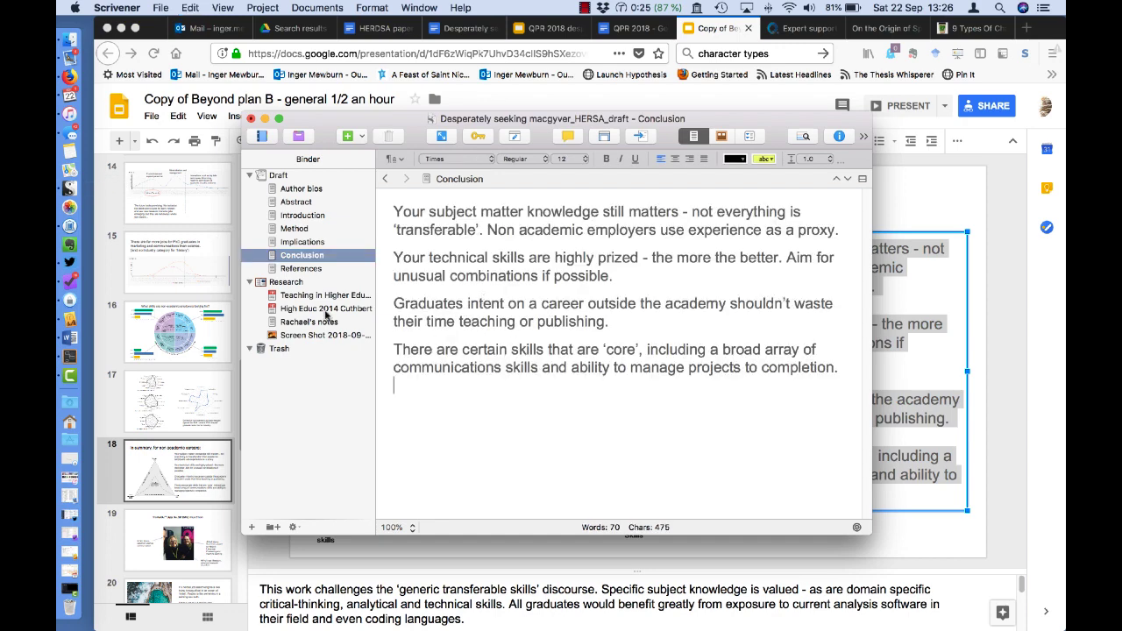
# Append slide 18's speaker notes on generic transferable skills below the Conclusion paragraphs.
pyautogui.click(578, 614)
pyautogui.scroll(-3, 579, 611)
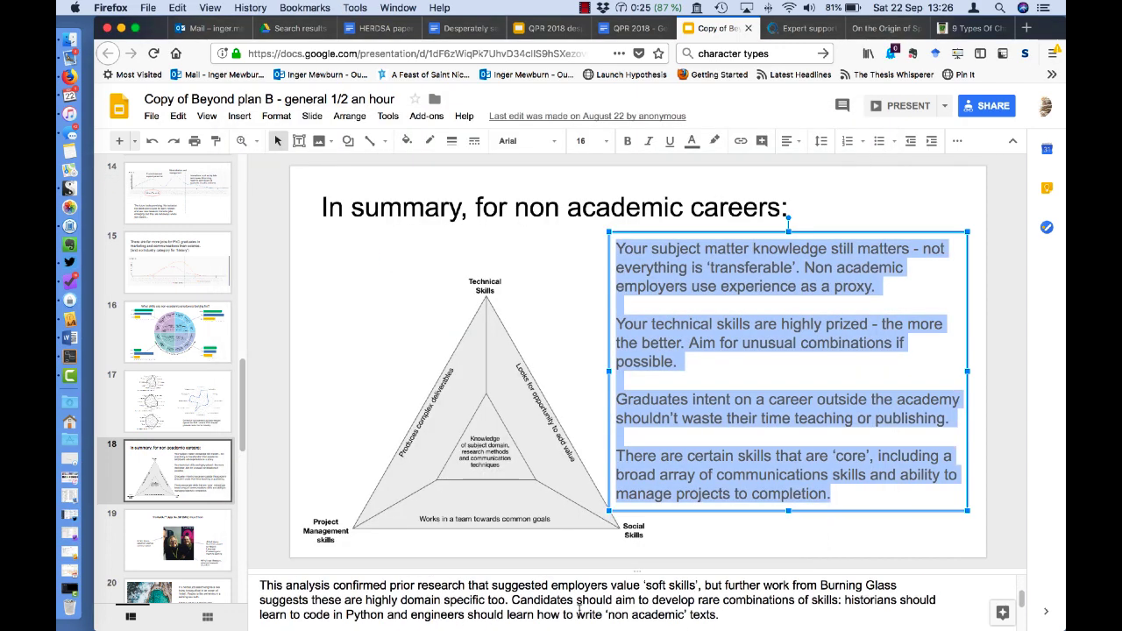
pyautogui.scroll(-2, 579, 611)
pyautogui.scroll(-3, 579, 611)
pyautogui.scroll(-1, 588, 618)
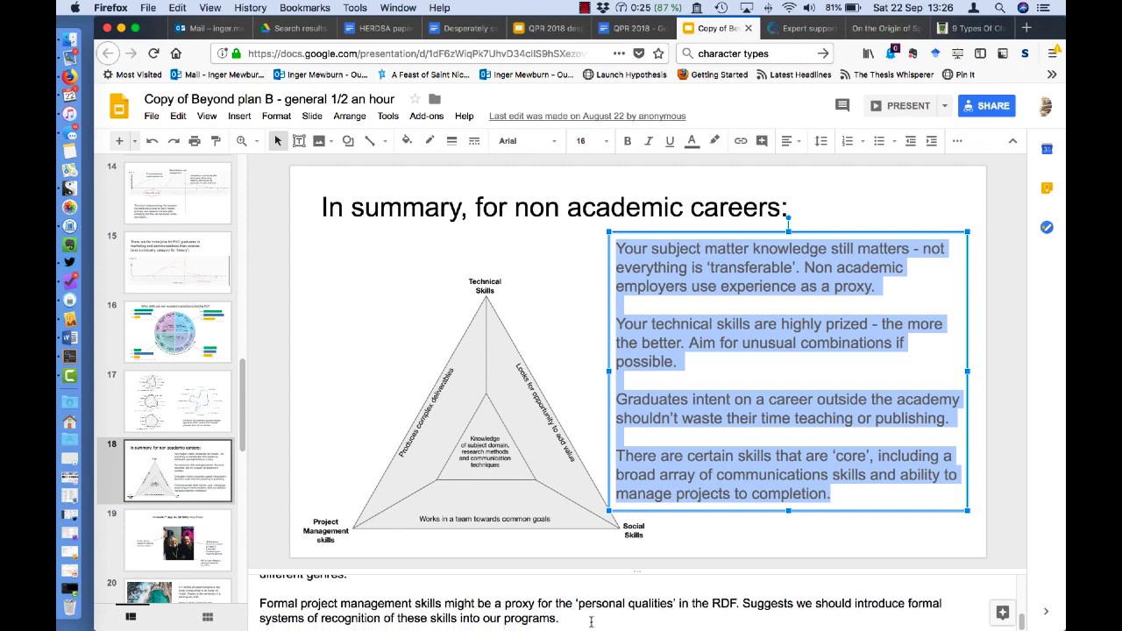
pyautogui.press('super+a')
pyautogui.press('super+c')
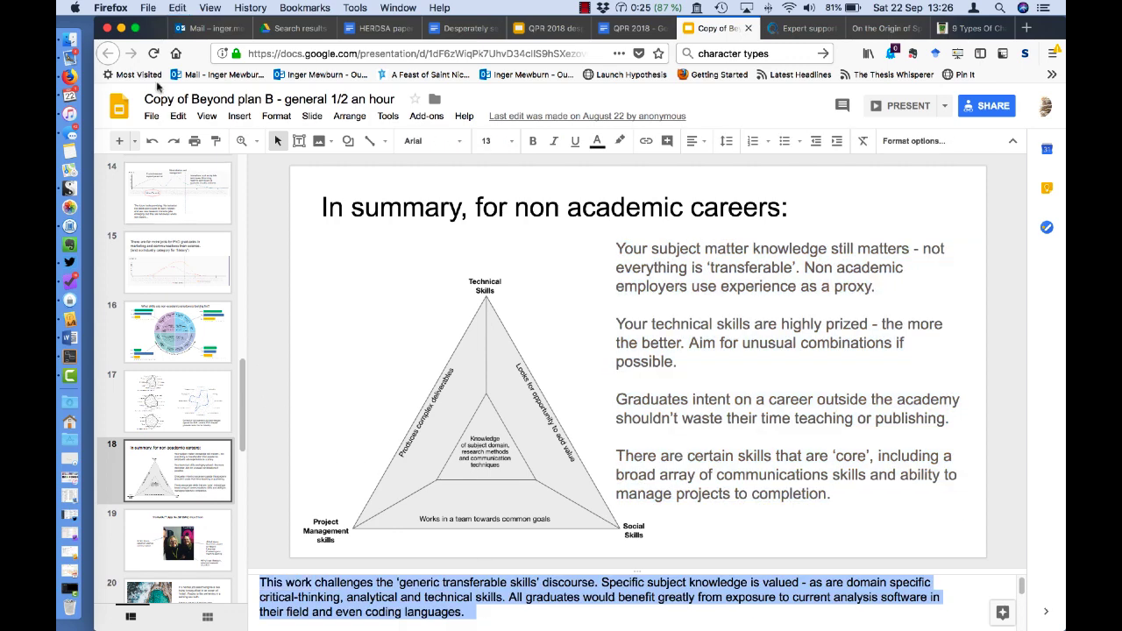
pyautogui.click(70, 190)
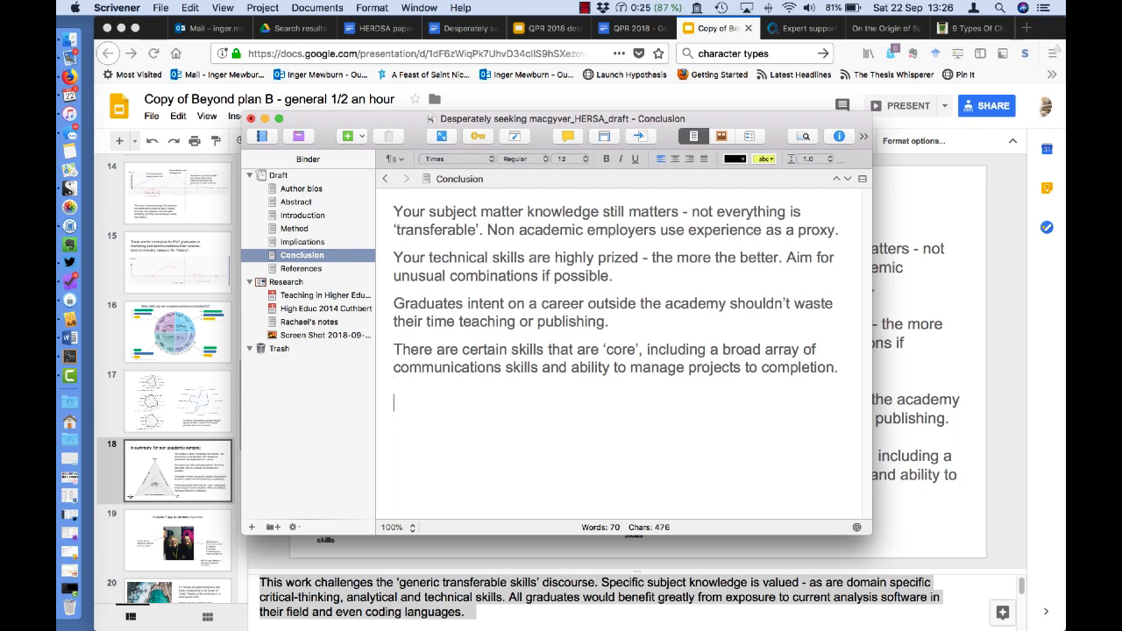
pyautogui.press('super+v')
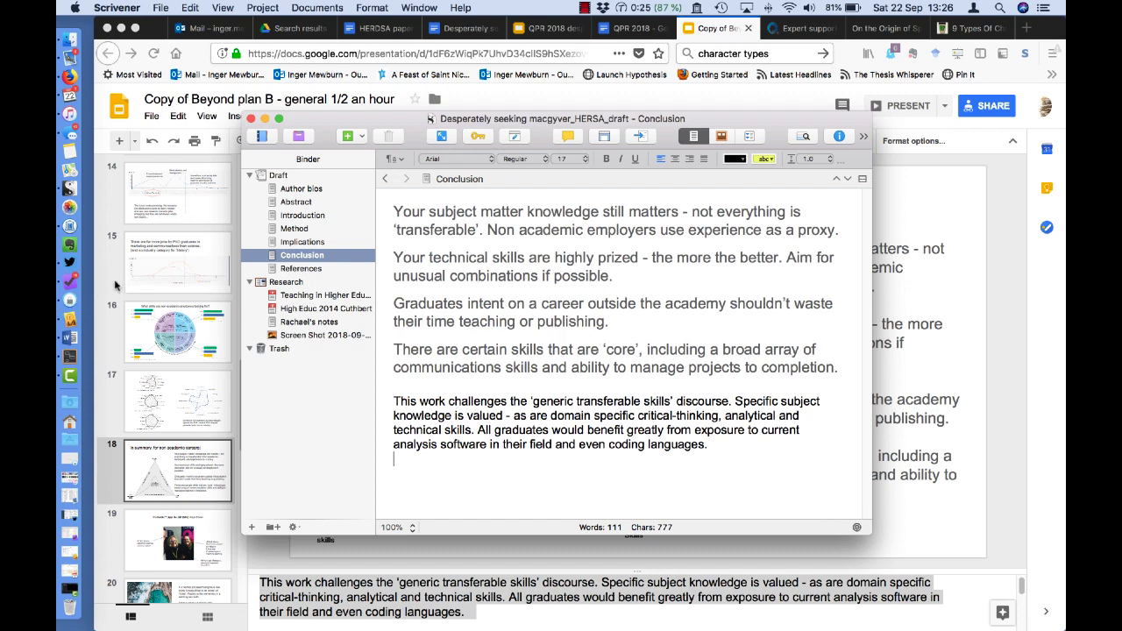
# Save slide 18's skills triangle diagram to Google Keep as a new note.
pyautogui.click(168, 46)
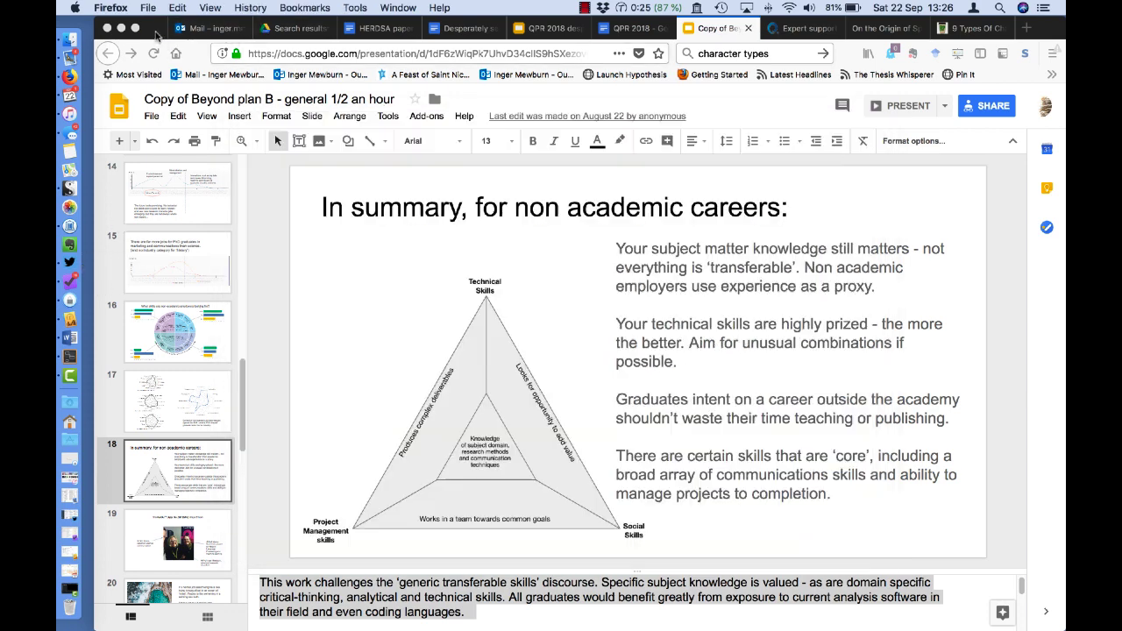
pyautogui.click(434, 505)
pyautogui.rightClick(435, 507)
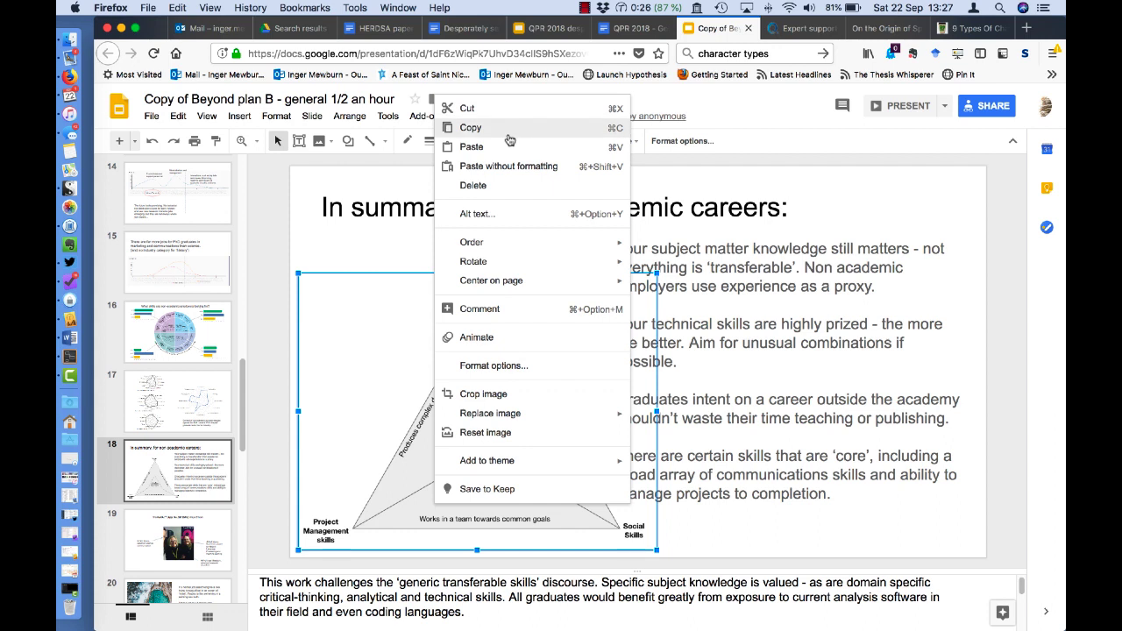
pyautogui.click(354, 454)
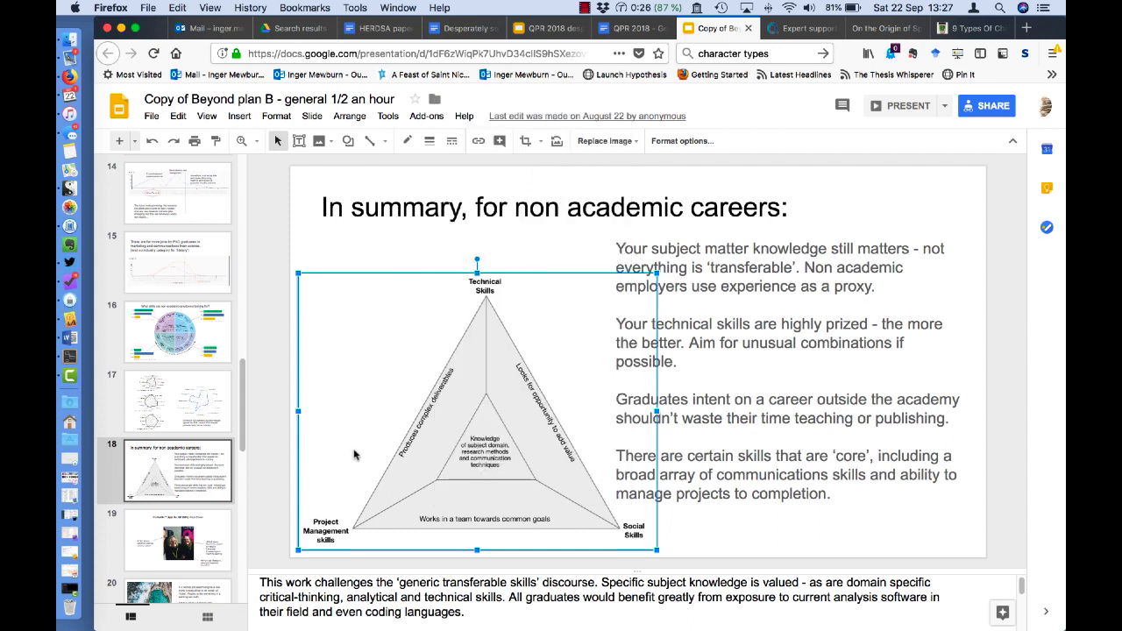
pyautogui.rightClick(354, 454)
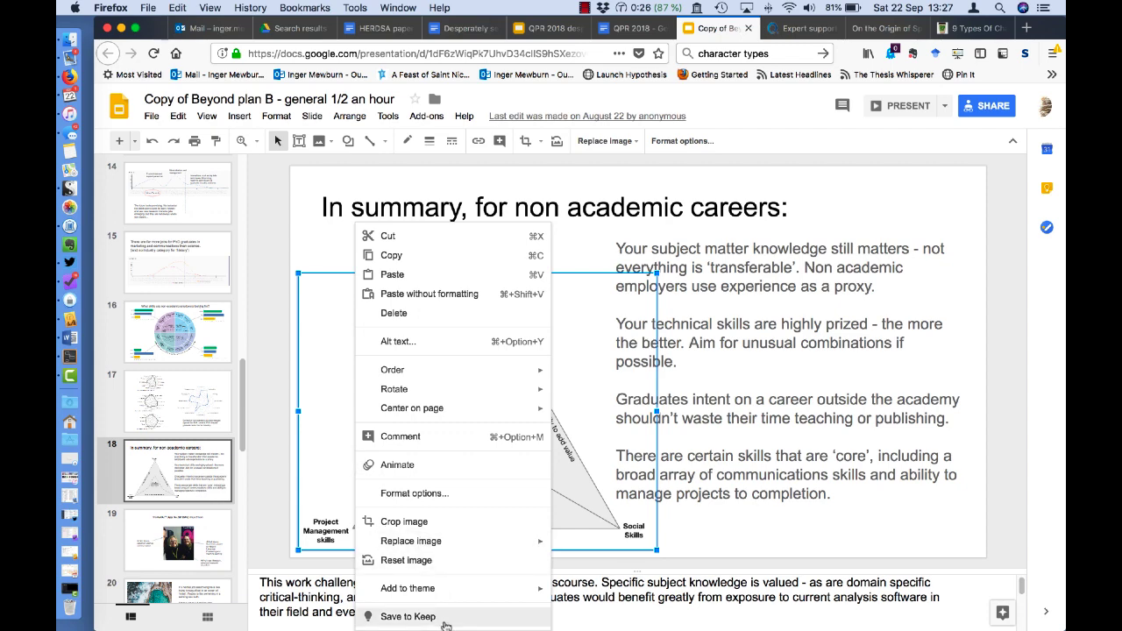
pyautogui.click(409, 617)
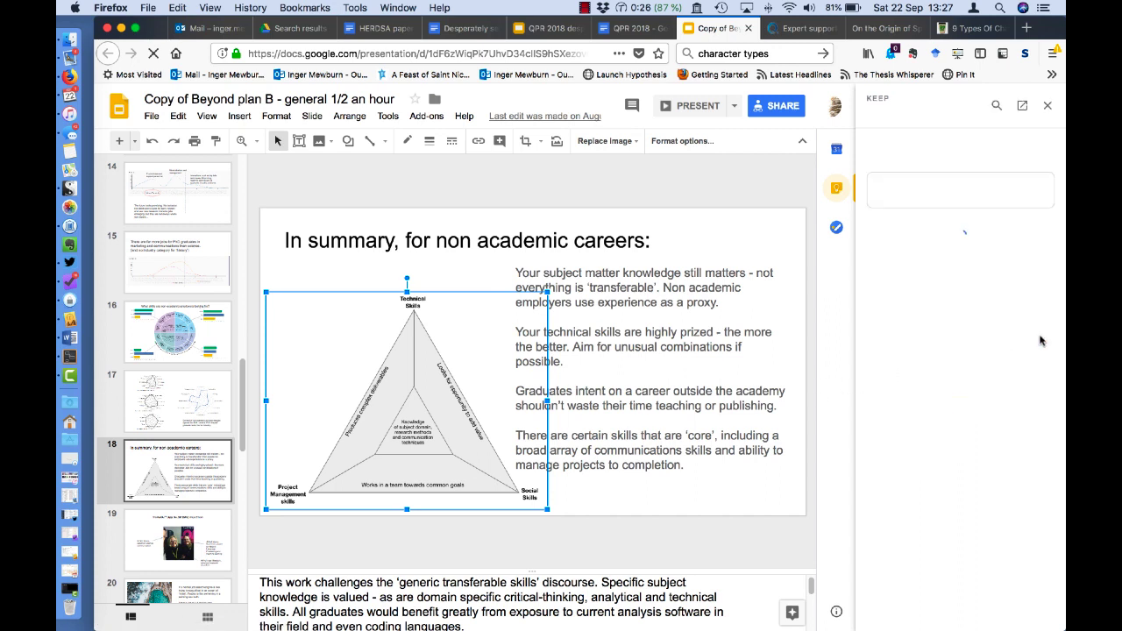
pyautogui.moveTo(961, 244)
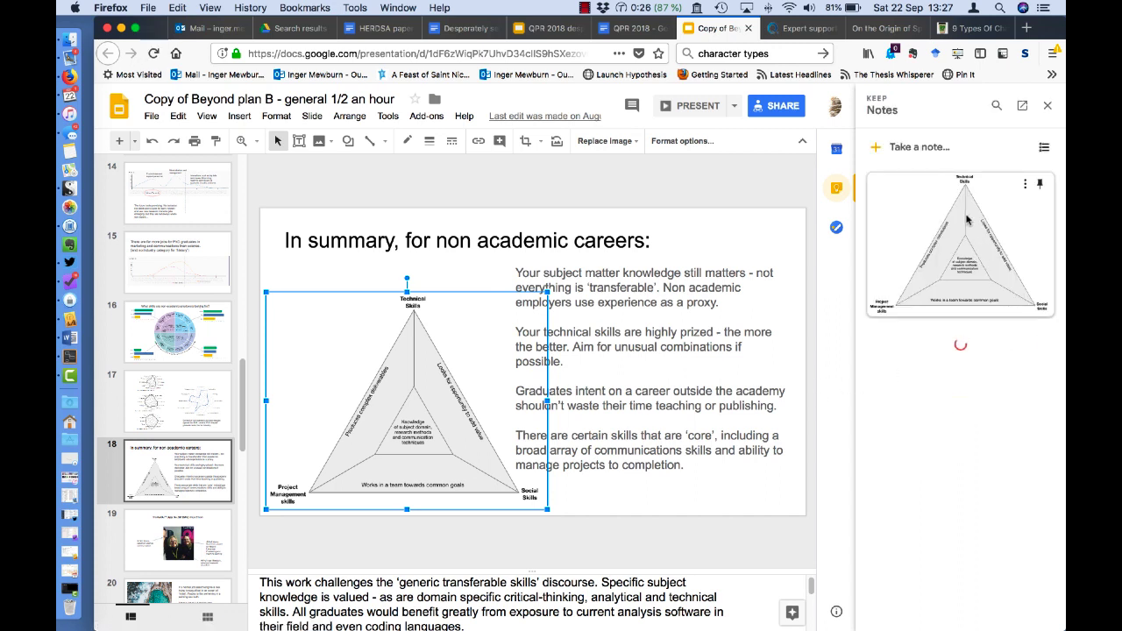
pyautogui.rightClick(968, 220)
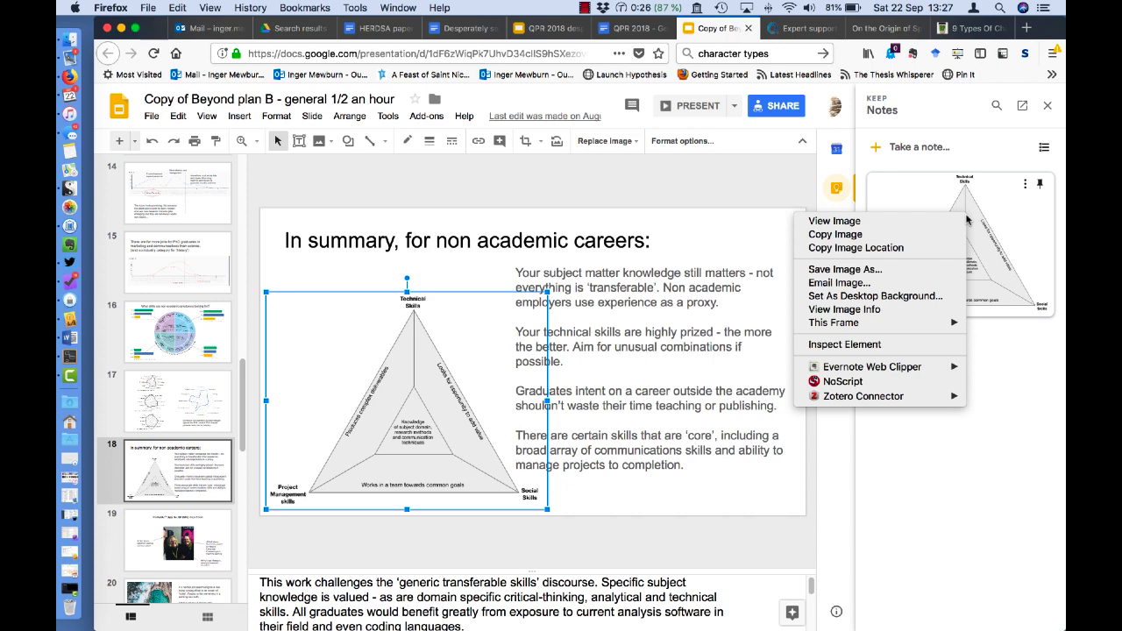
# Save the Keep triangle image as 'model of learning for non academic jobs' in Post Ac > Publications.
pyautogui.click(906, 271)
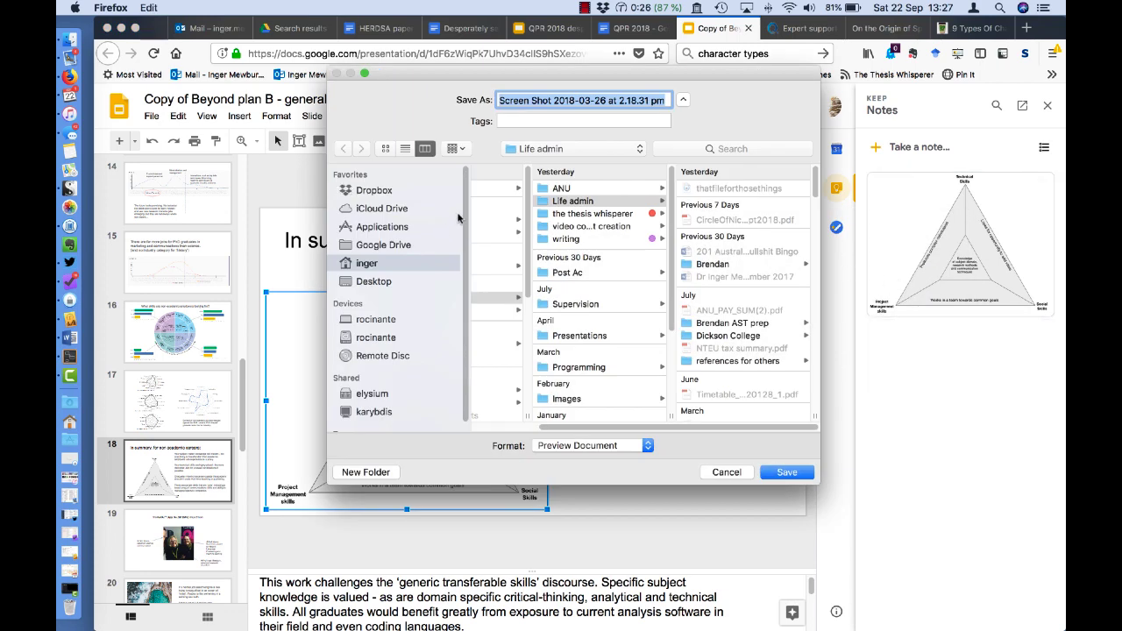
pyautogui.click(386, 265)
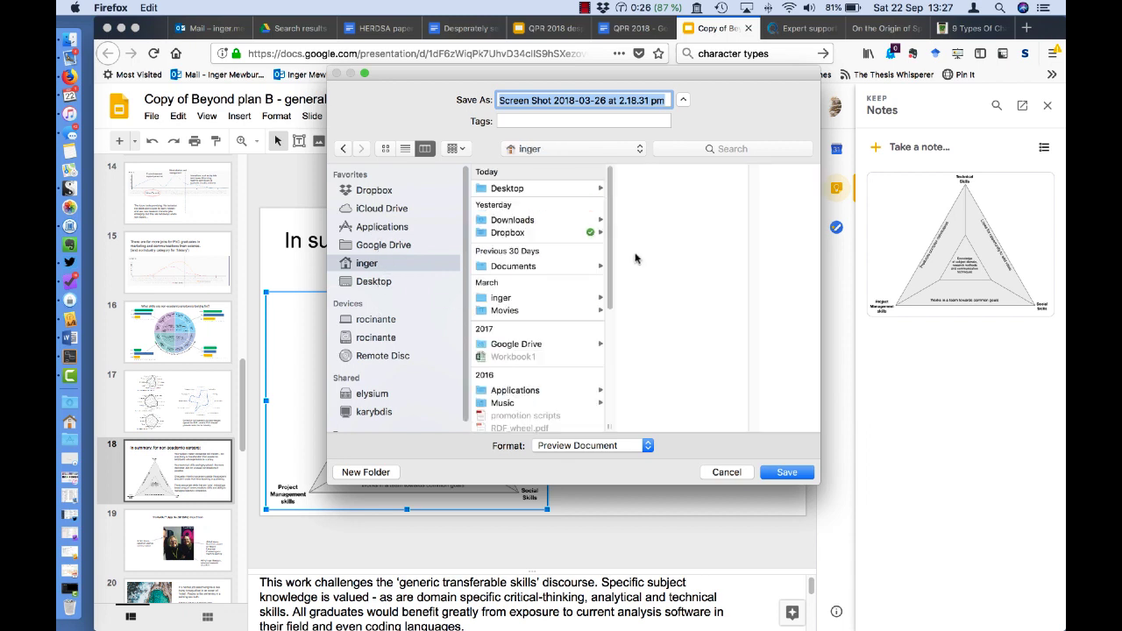
pyautogui.click(522, 298)
pyautogui.click(660, 273)
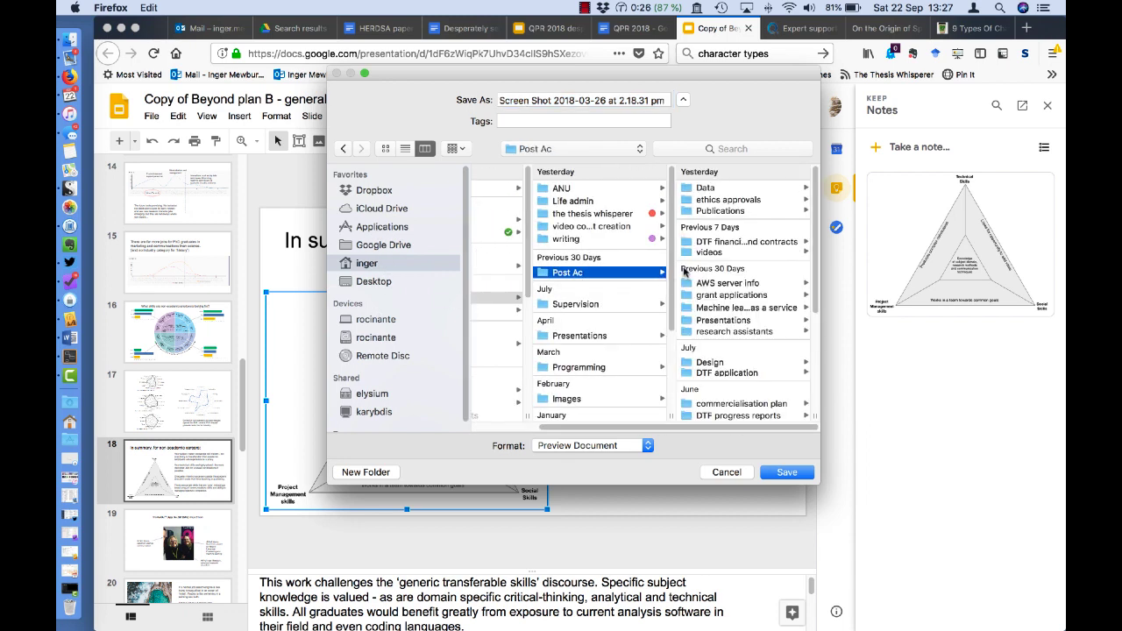
pyautogui.click(729, 211)
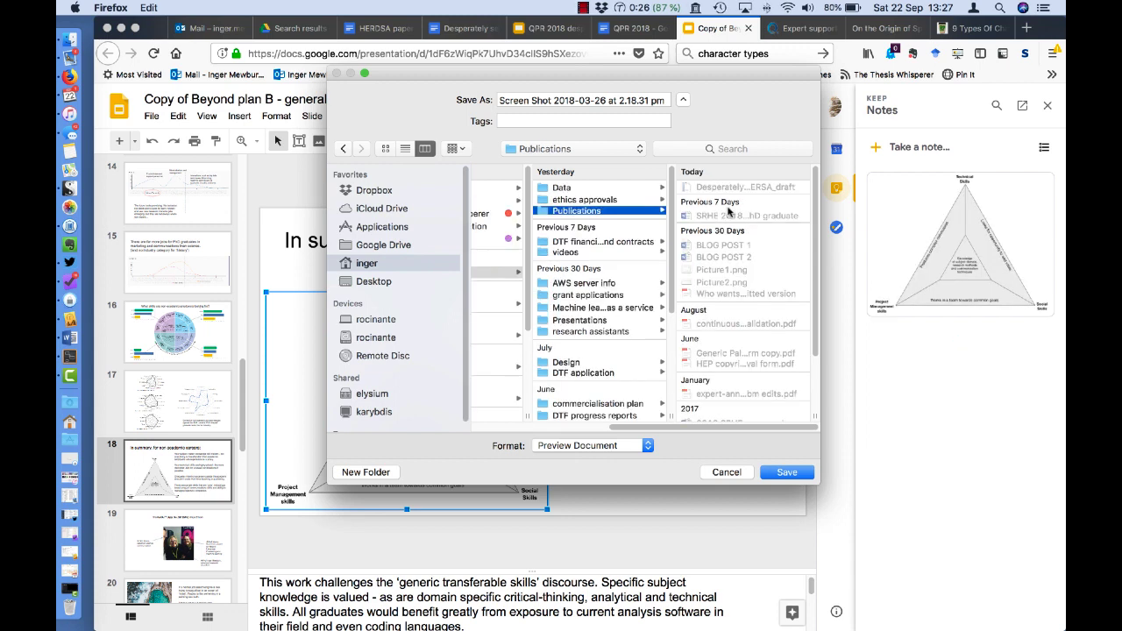
pyautogui.tripleClick(581, 100)
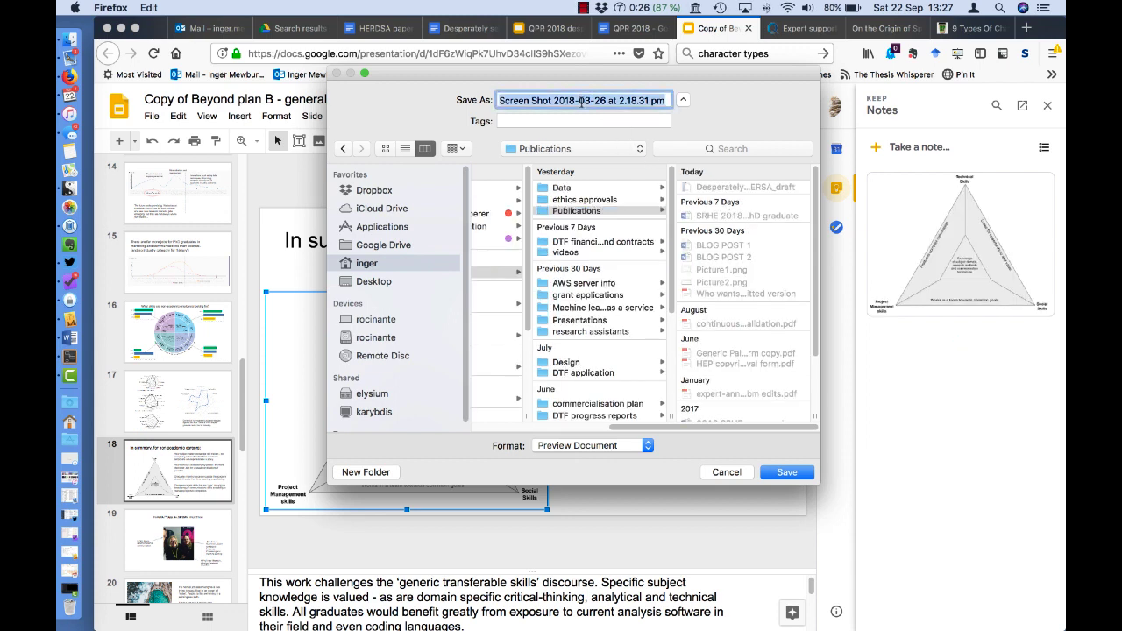
pyautogui.write('model of learning for non')
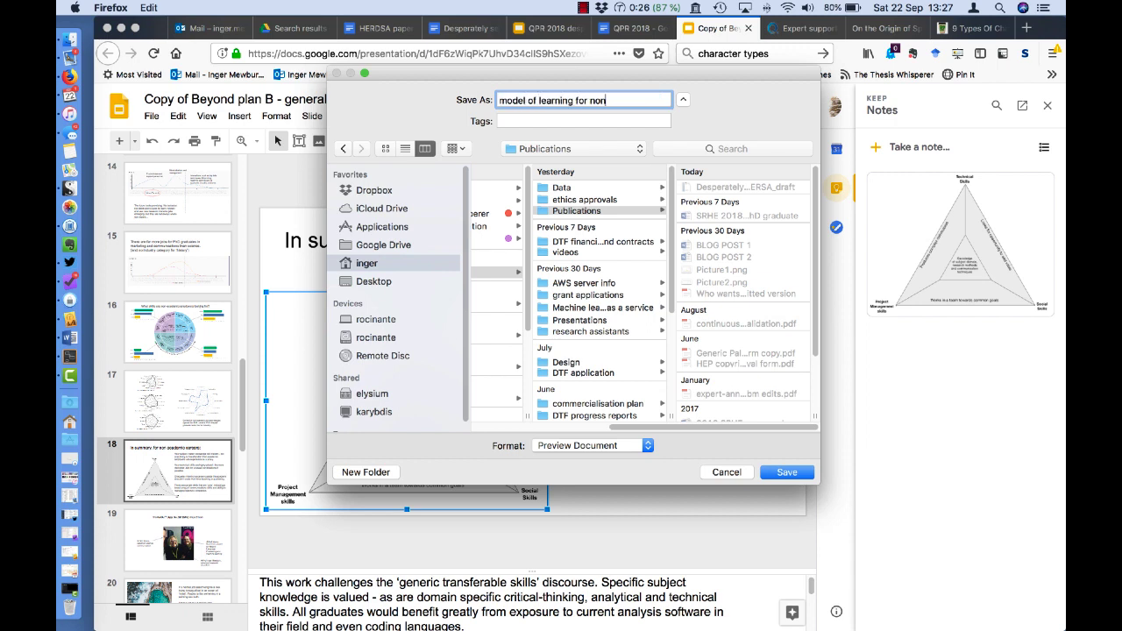
pyautogui.write('demics')
pyautogui.press('Return')
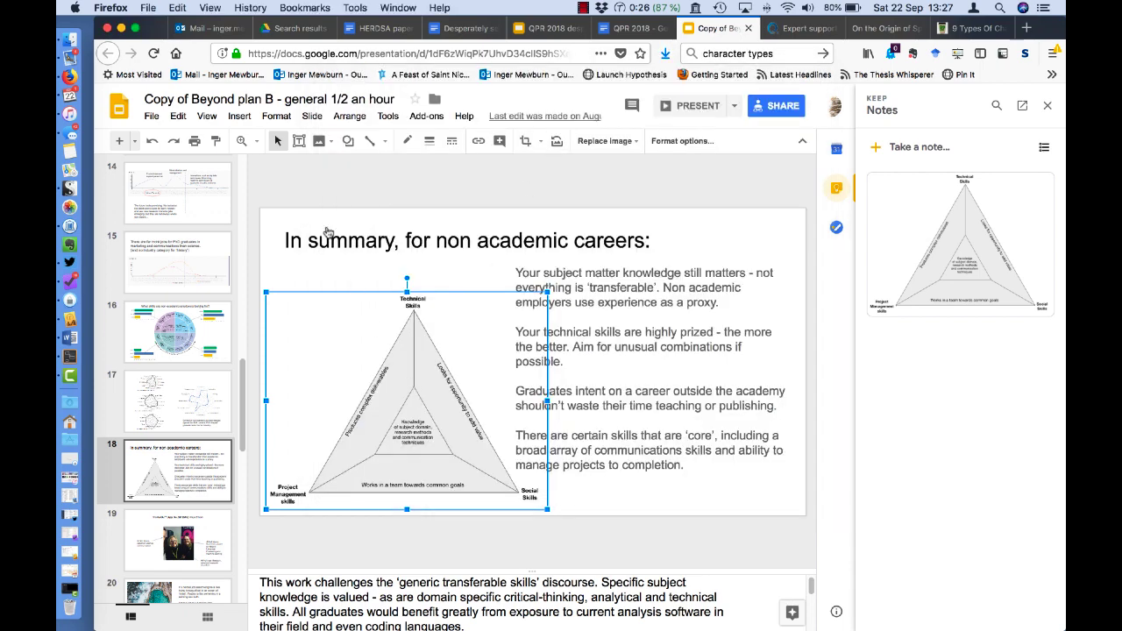
# Select Scrivener's Research folder and browse Finder to inger > Post Ac.
pyautogui.click(69, 187)
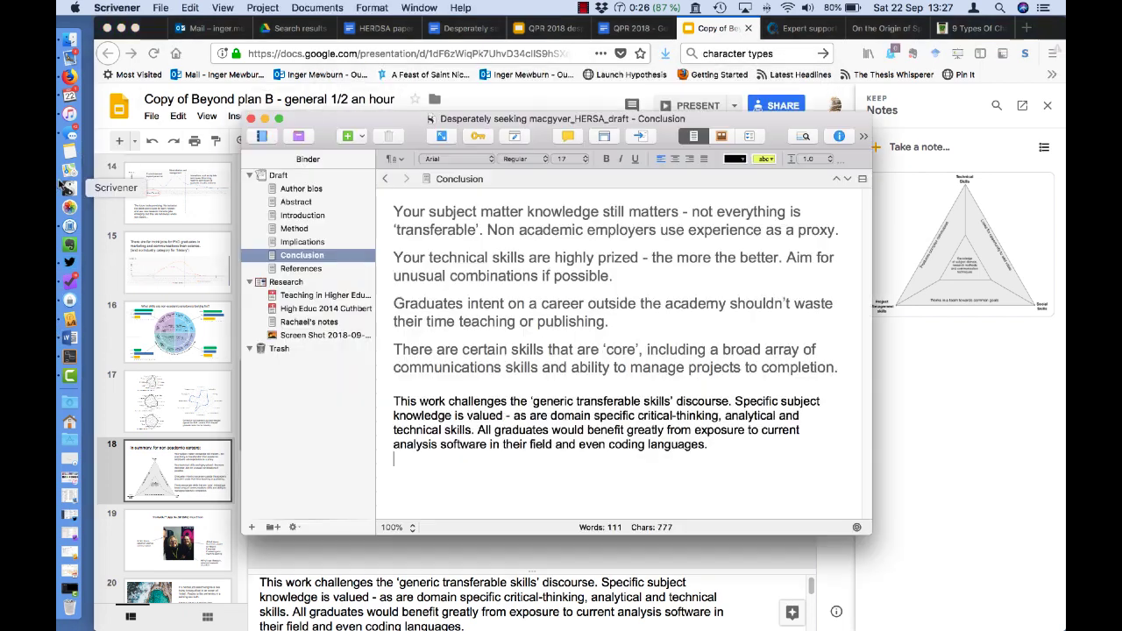
pyautogui.click(288, 282)
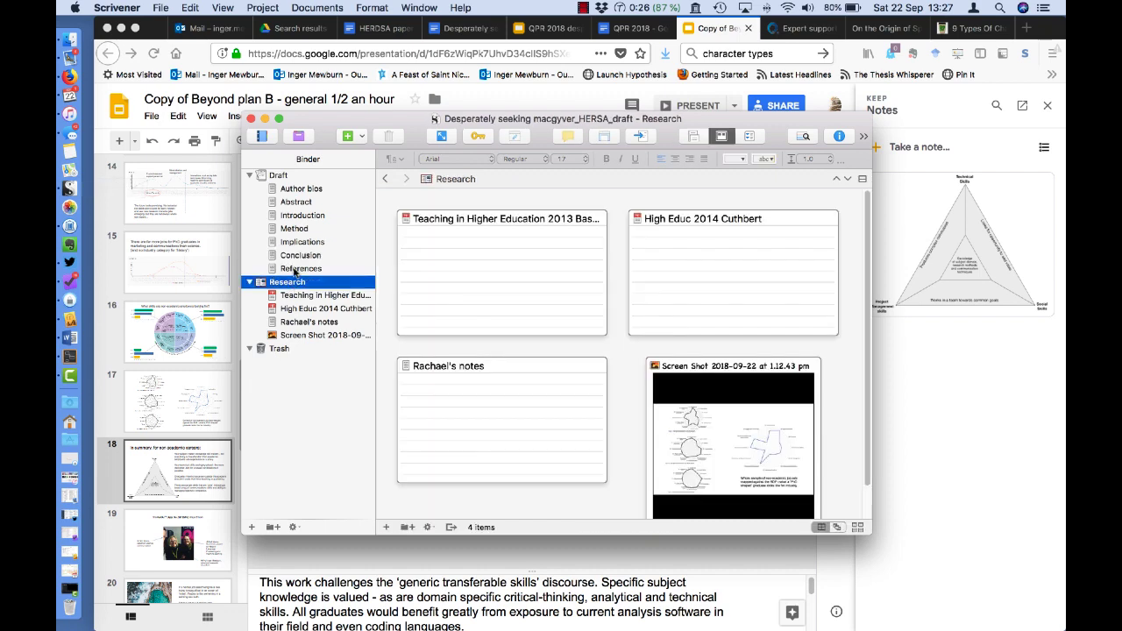
pyautogui.click(69, 39)
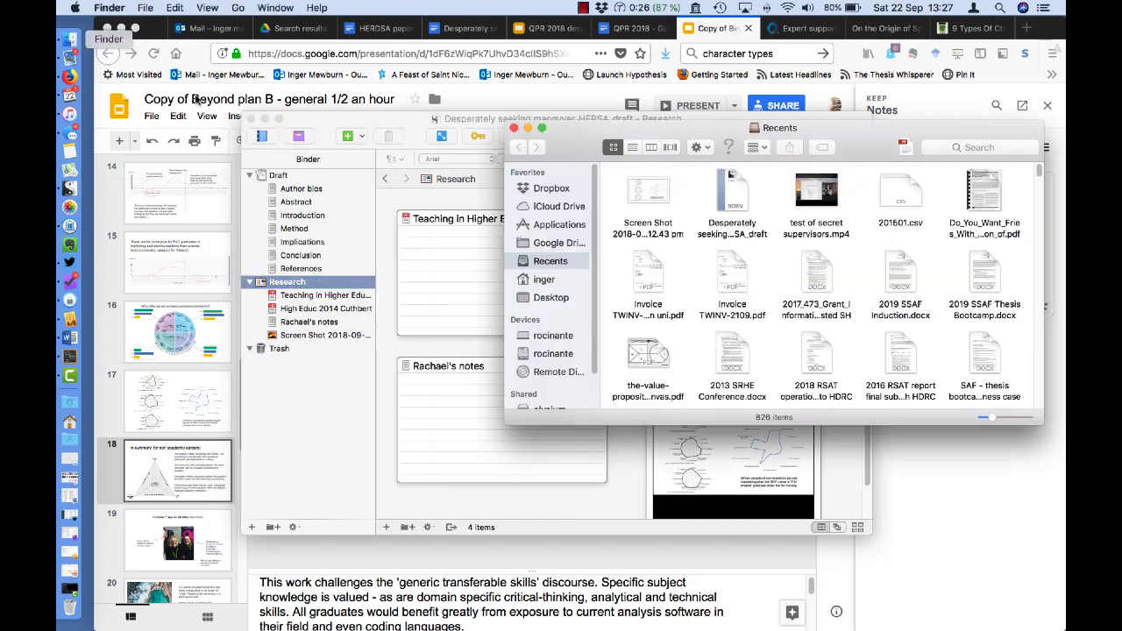
pyautogui.click(525, 281)
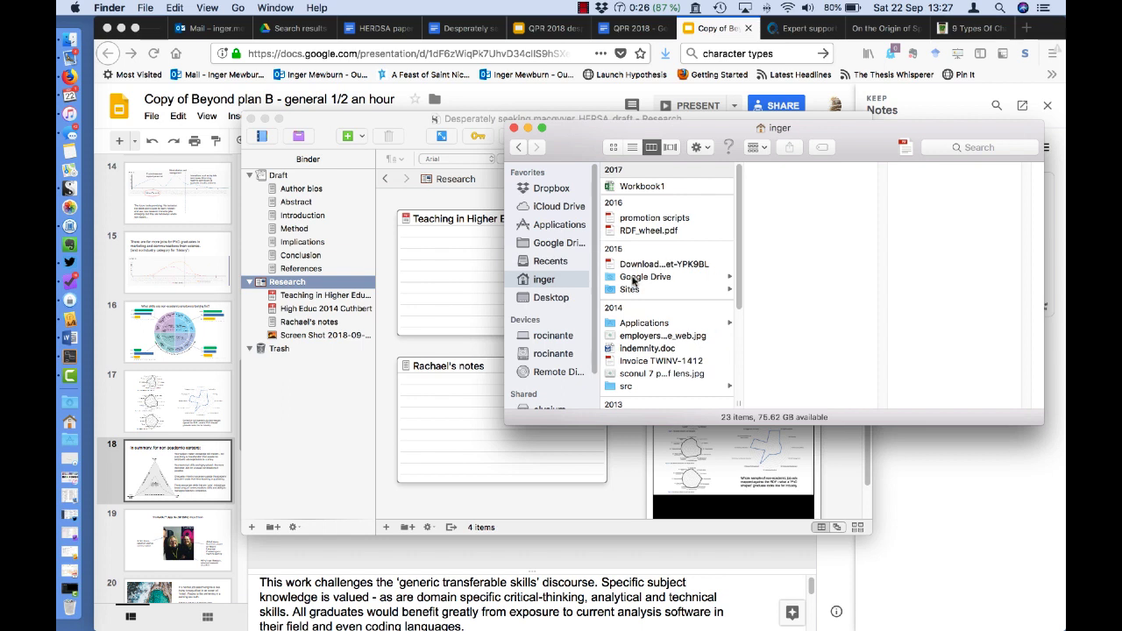
pyautogui.scroll(-5, 651, 336)
pyautogui.scroll(-2, 649, 330)
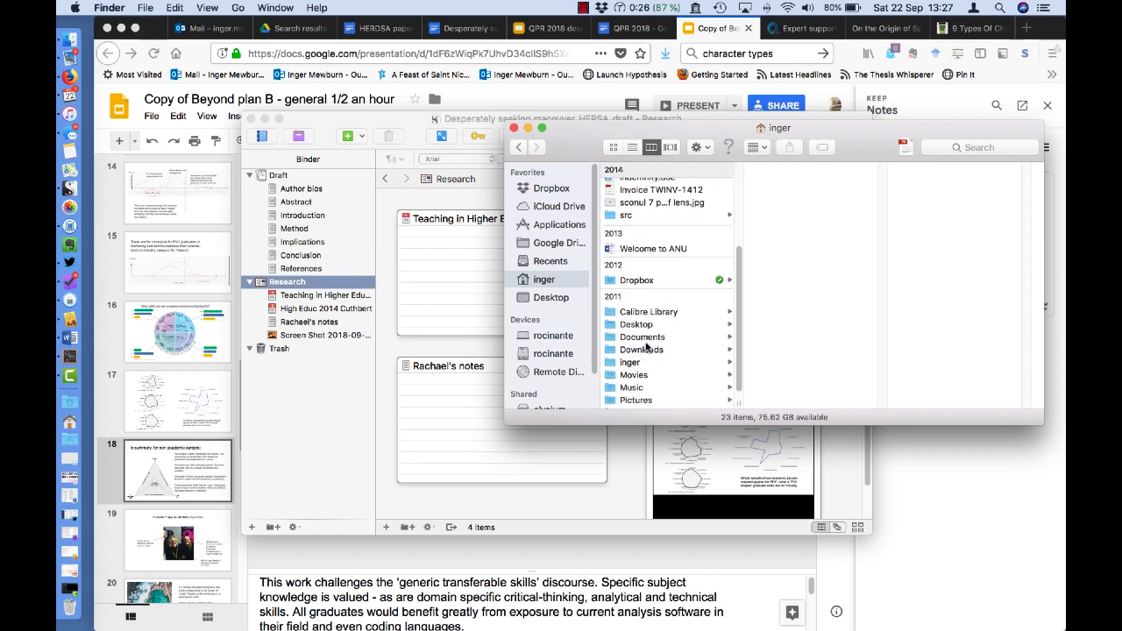
pyautogui.click(638, 364)
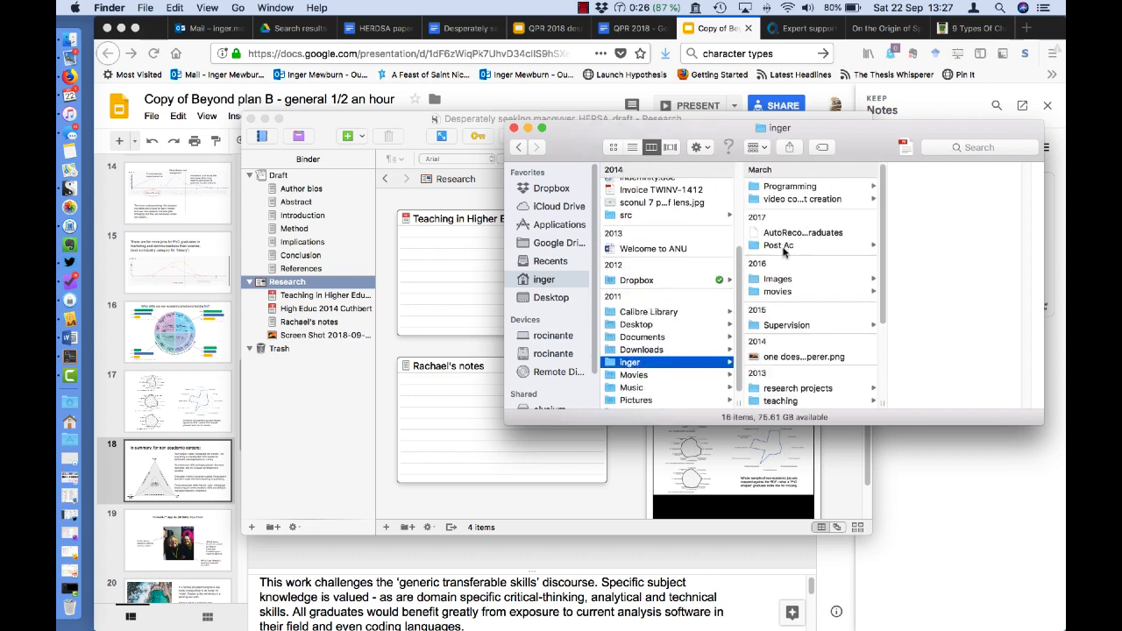
pyautogui.click(787, 247)
# Drag the 'model of learning for non academic jobs' image from Publications into Research.
pyautogui.scroll(-3, 956, 246)
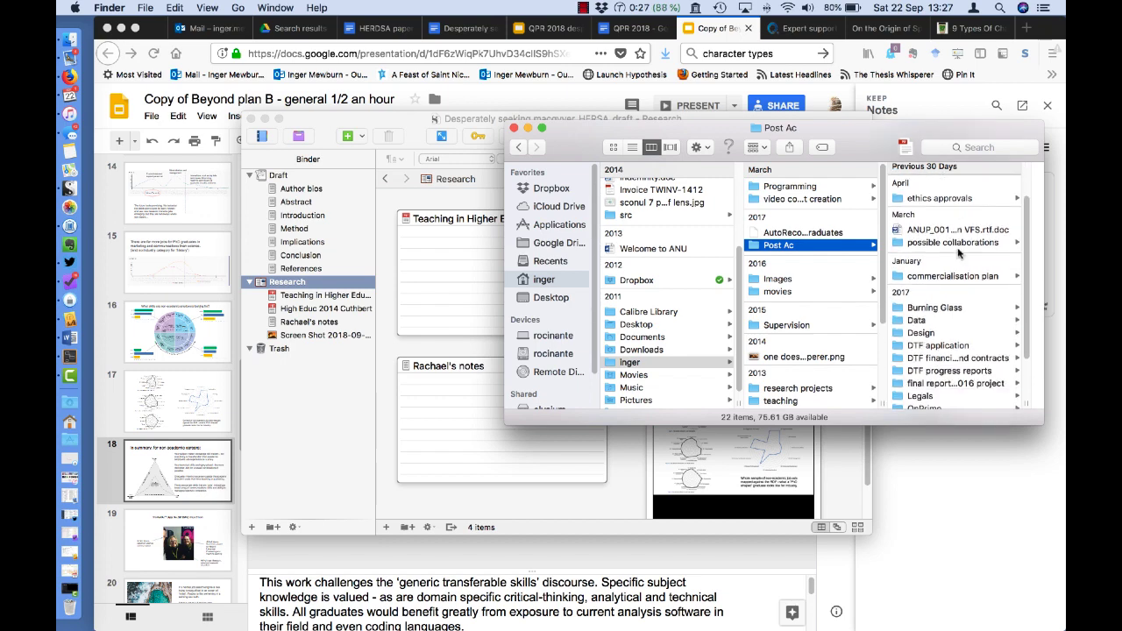
pyautogui.scroll(-4, 959, 254)
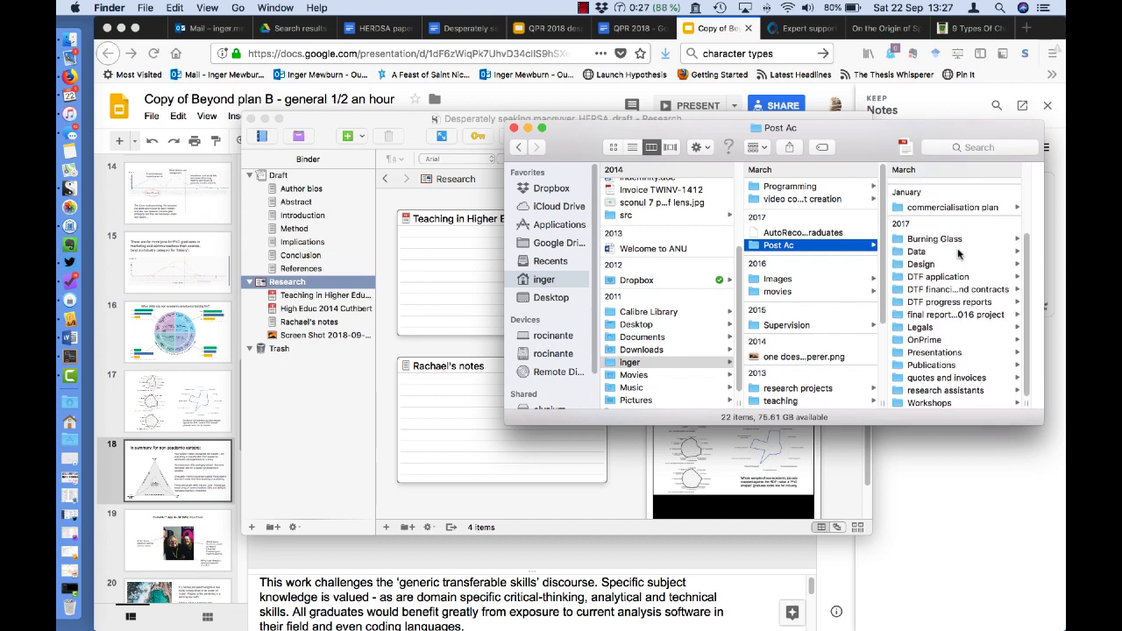
pyautogui.click(960, 367)
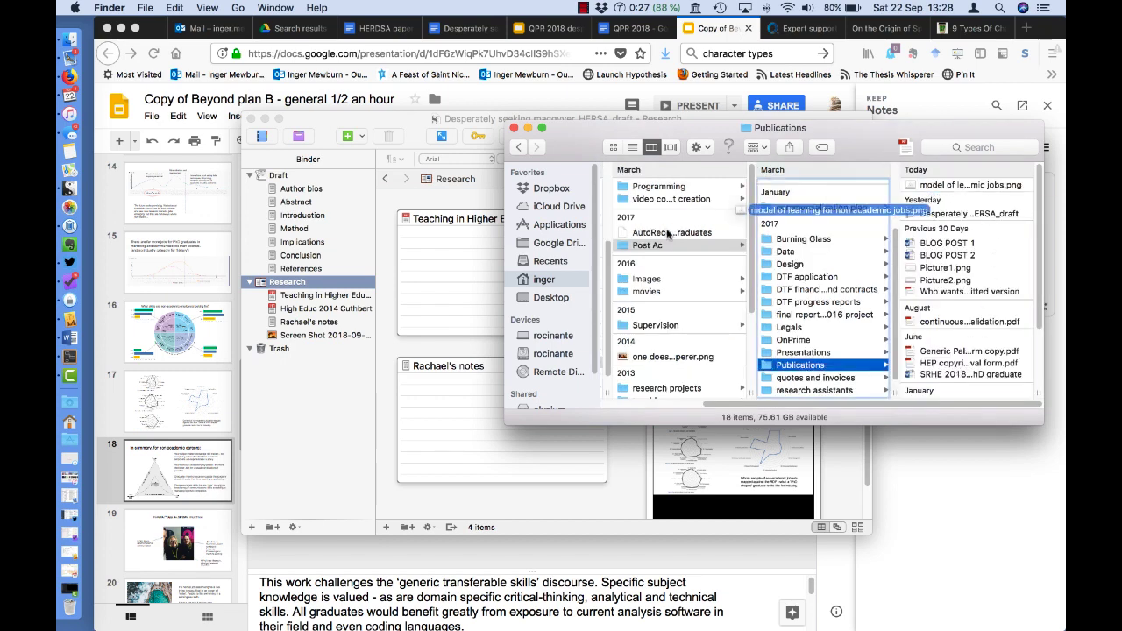
pyautogui.moveTo(960, 188); pyautogui.dragTo(288, 289)
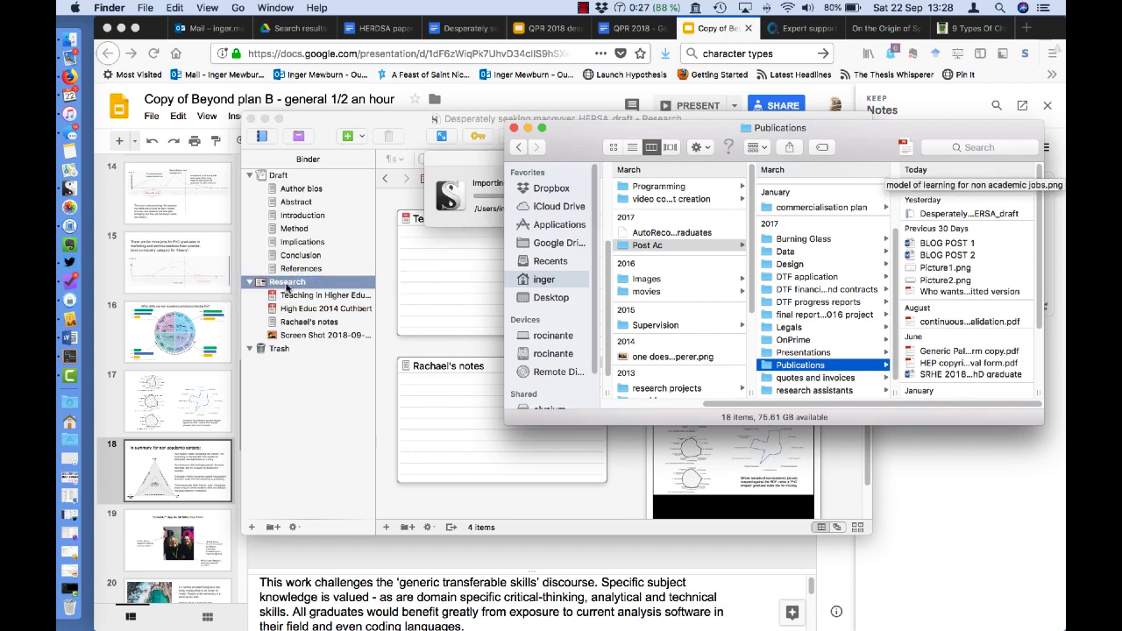
pyautogui.click(553, 498)
pyautogui.scroll(-5, 552, 498)
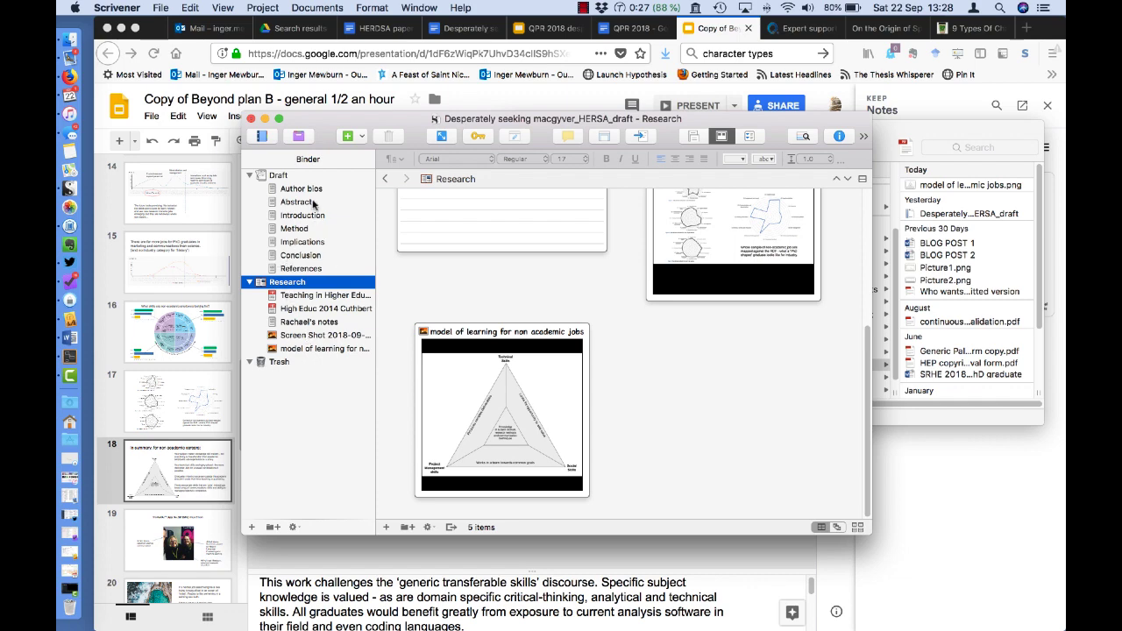
# Split the editor horizontally with the Introduction text in the top pane.
pyautogui.click(296, 202)
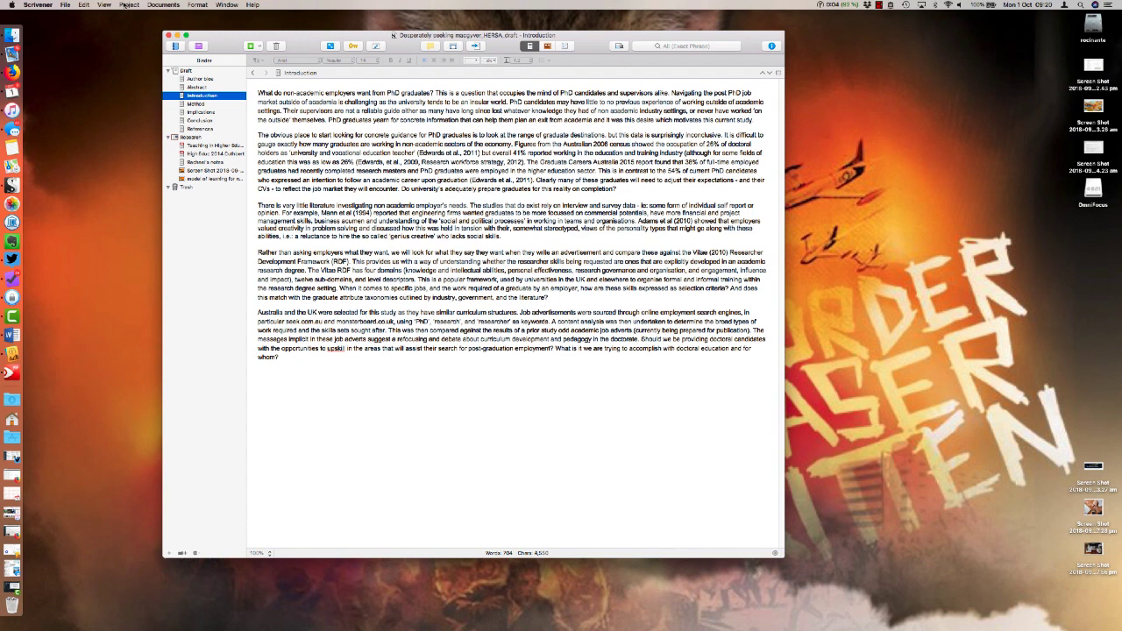
pyautogui.click(103, 5)
pyautogui.moveTo(112, 97)
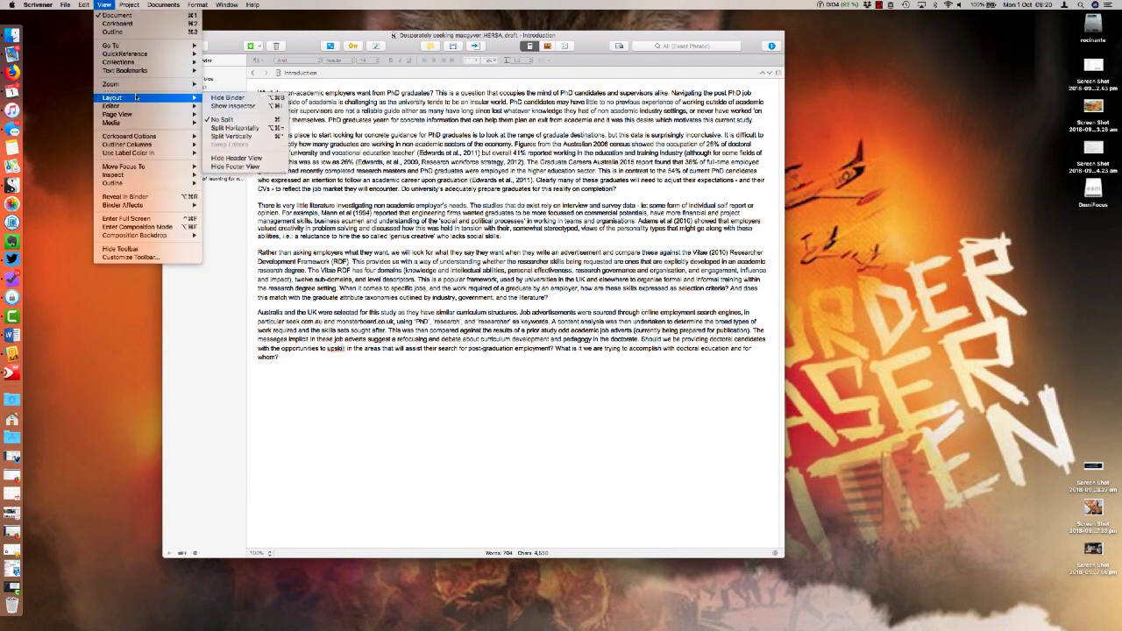
pyautogui.click(235, 128)
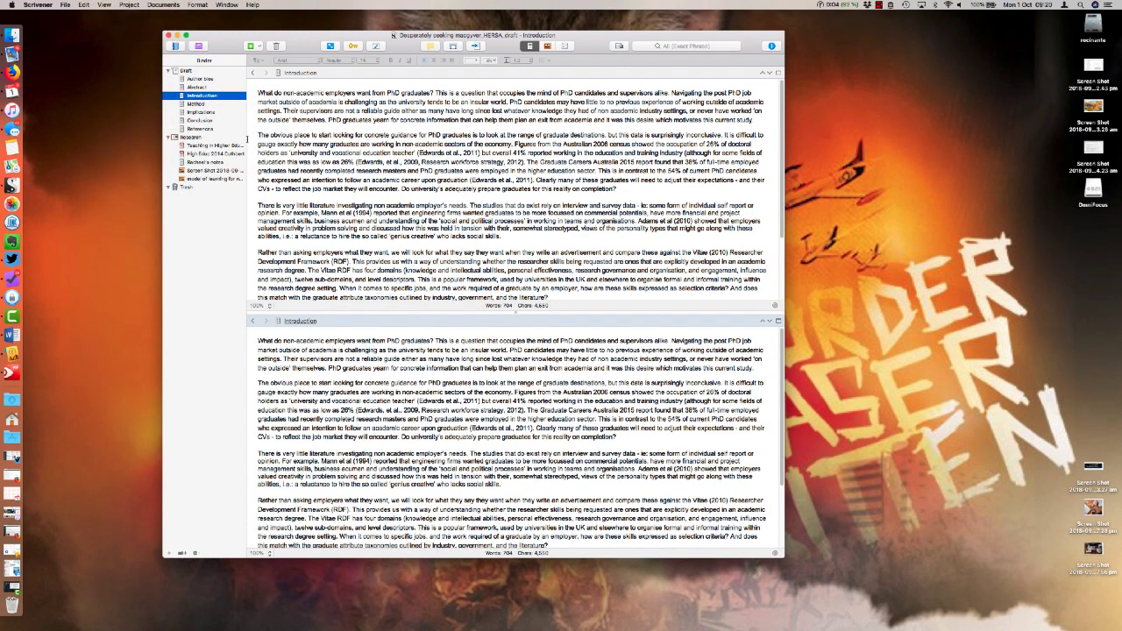
pyautogui.click(205, 172)
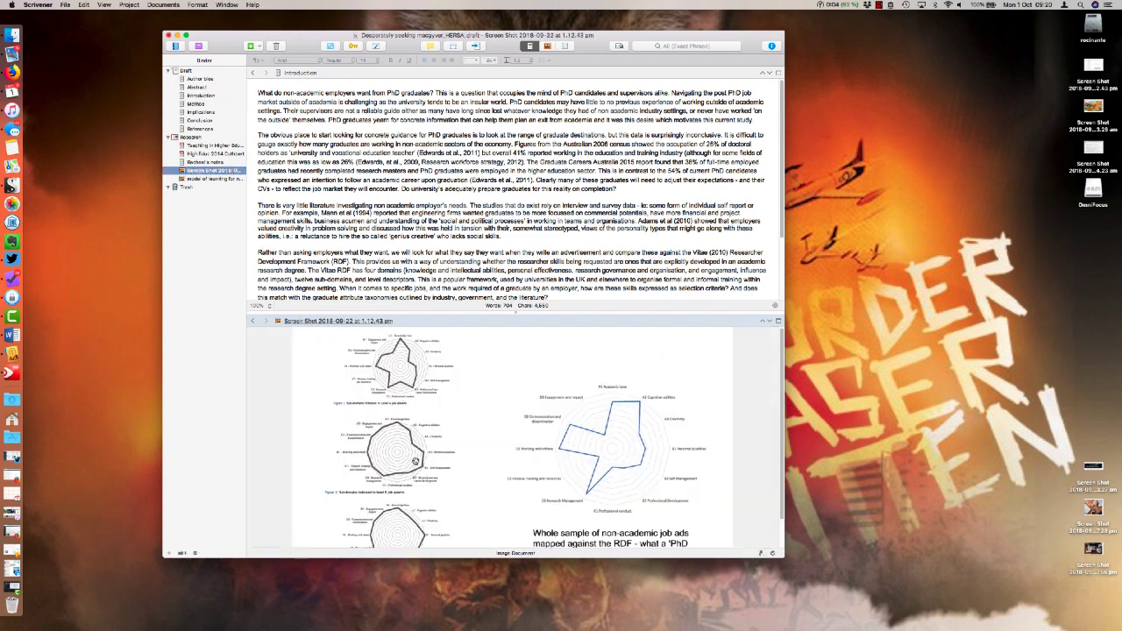
pyautogui.moveTo(392, 253); pyautogui.dragTo(257, 253)
pyautogui.scroll(-2, 508, 193)
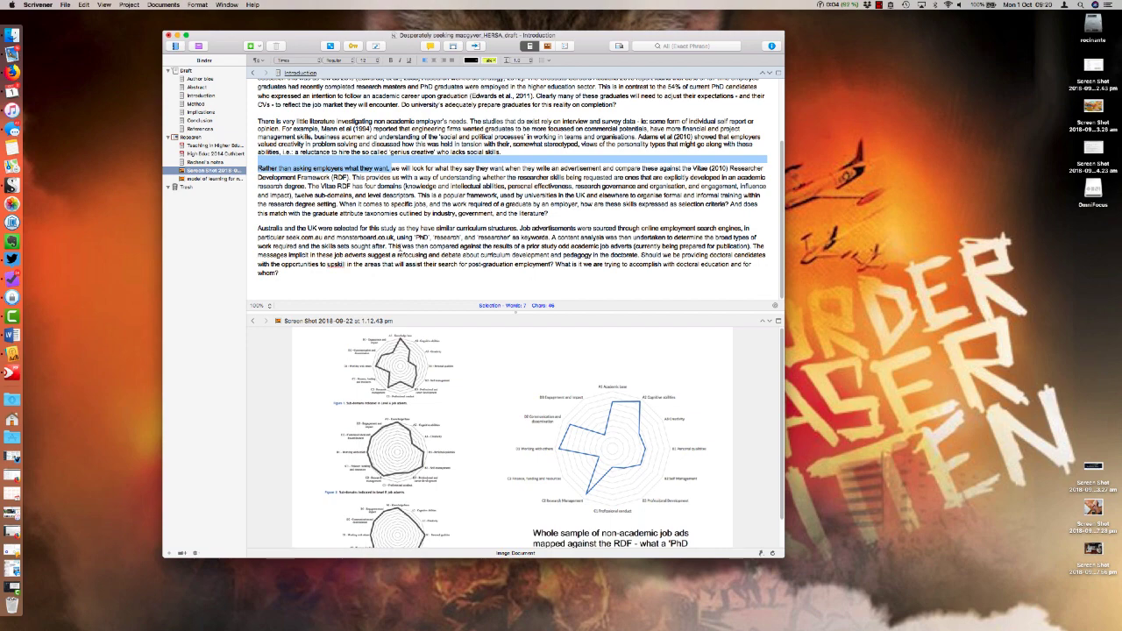
# Show the Bastalich 2013 Teaching in Higher Education PDF below, scrolled to page 5.
pyautogui.click(410, 377)
pyautogui.click(185, 146)
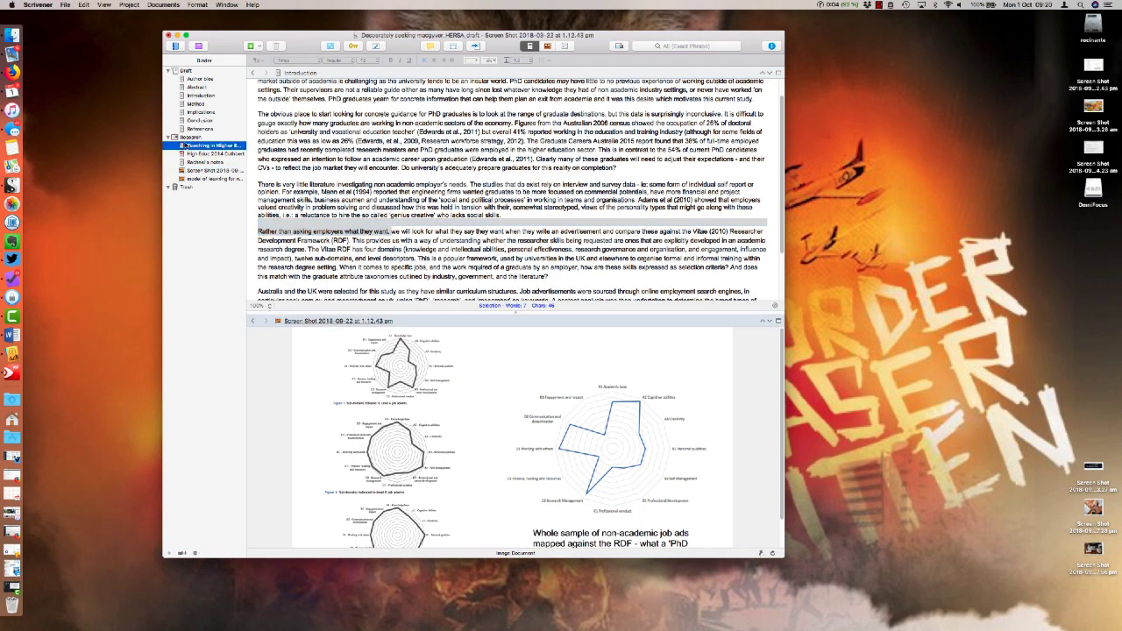
pyautogui.scroll(-3, 505, 408)
pyautogui.scroll(-5, 505, 409)
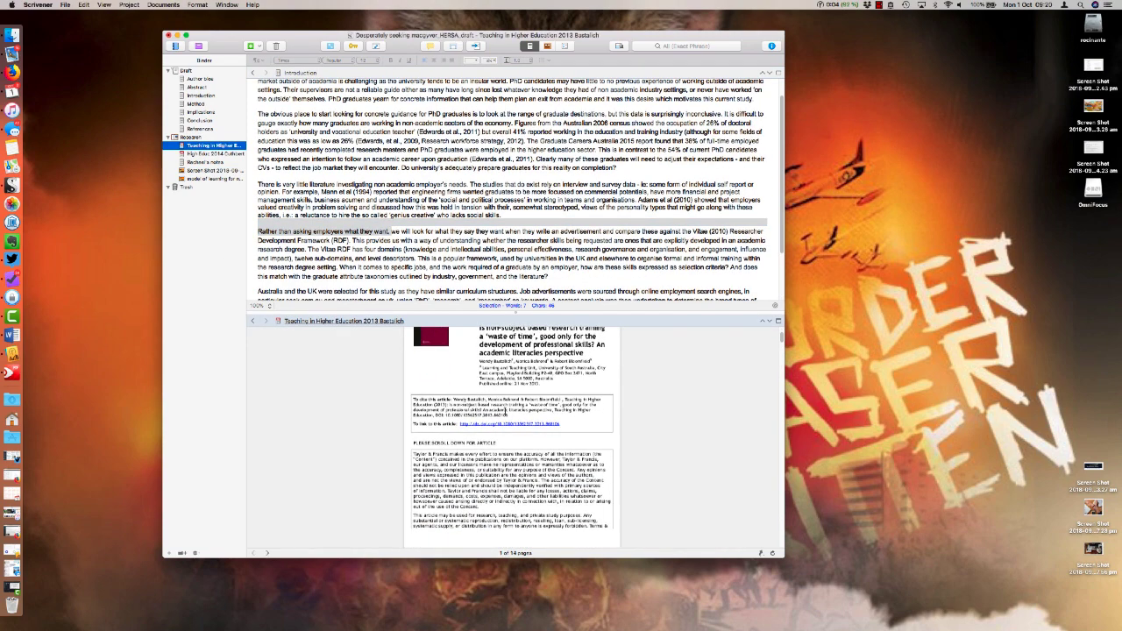
pyautogui.scroll(-5, 504, 410)
pyautogui.scroll(-3, 502, 410)
pyautogui.scroll(-2, 501, 411)
pyautogui.scroll(-2, 500, 410)
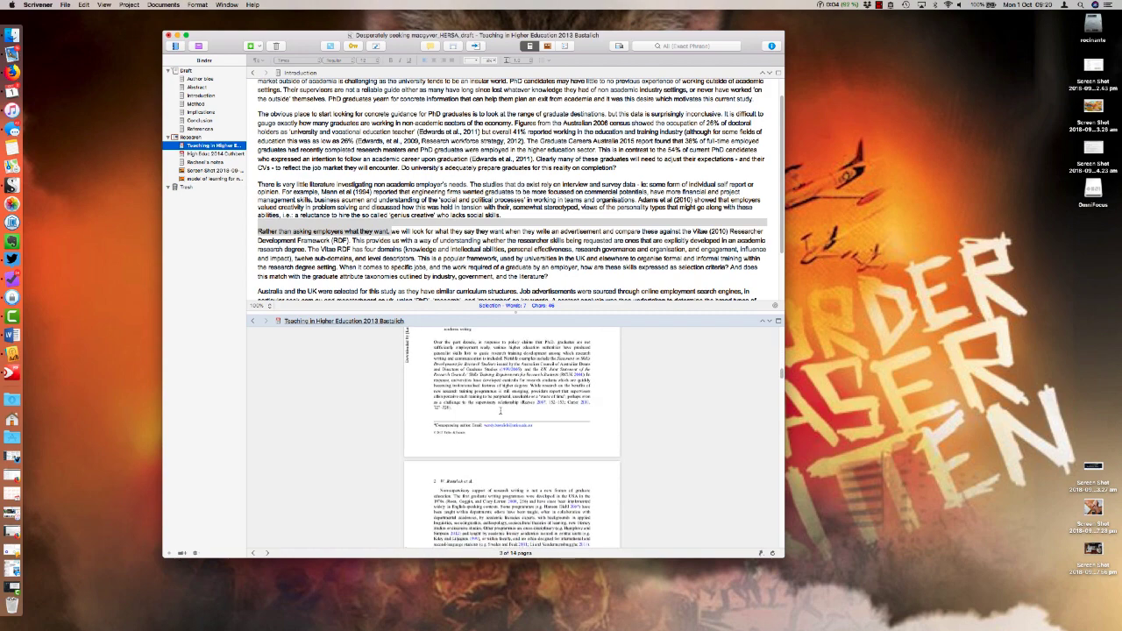
pyautogui.scroll(-2, 501, 411)
pyautogui.scroll(-2, 501, 411)
pyautogui.scroll(-2, 501, 412)
pyautogui.scroll(-3, 501, 413)
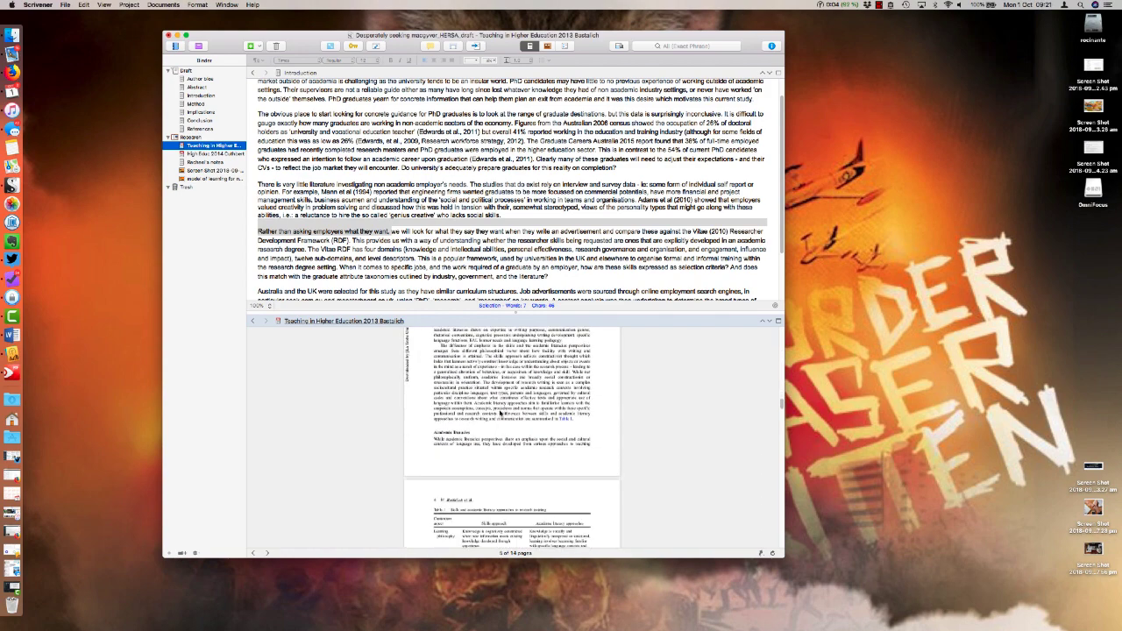
pyautogui.scroll(-3, 500, 414)
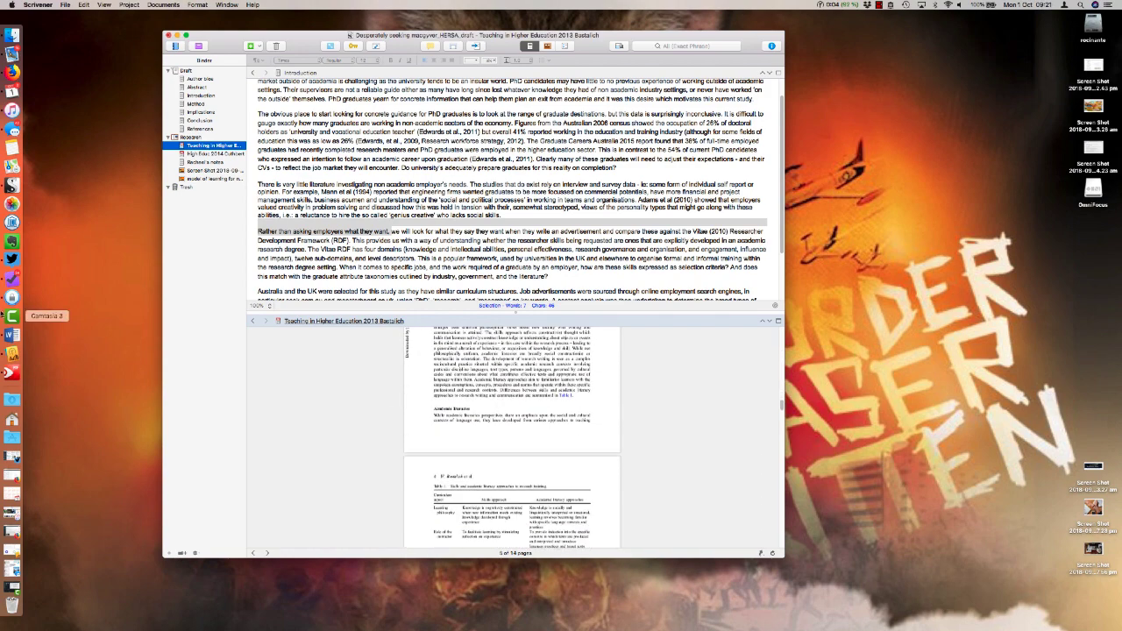